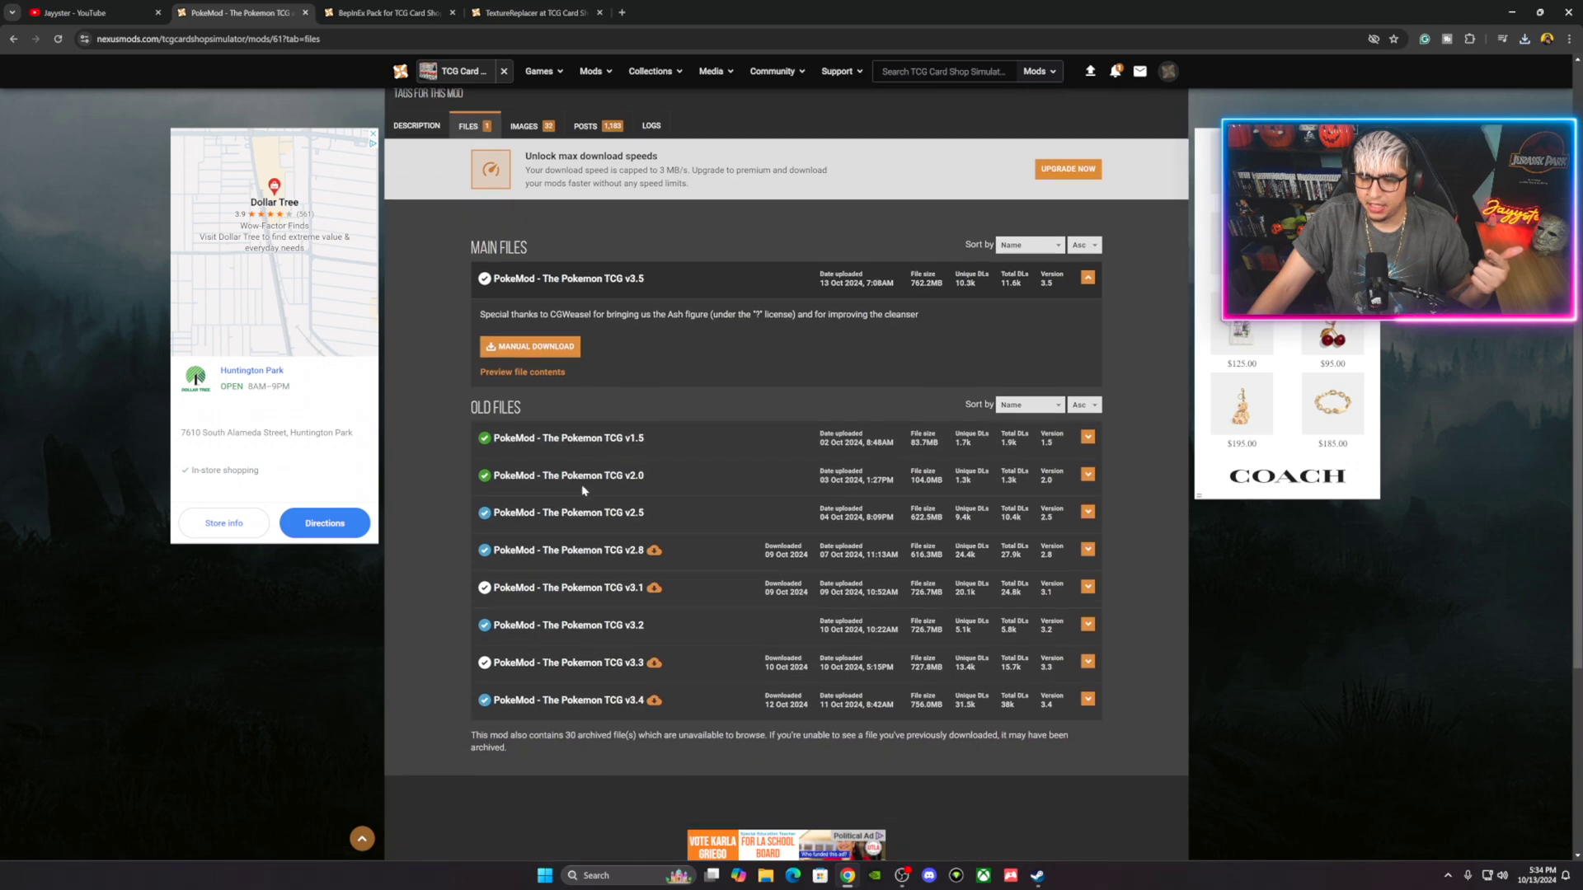
# Download the PokeMod - The Pokemon TCG v3.5 main file with the slow free option and check its download progress.
pyautogui.scroll(3, 617, 518)
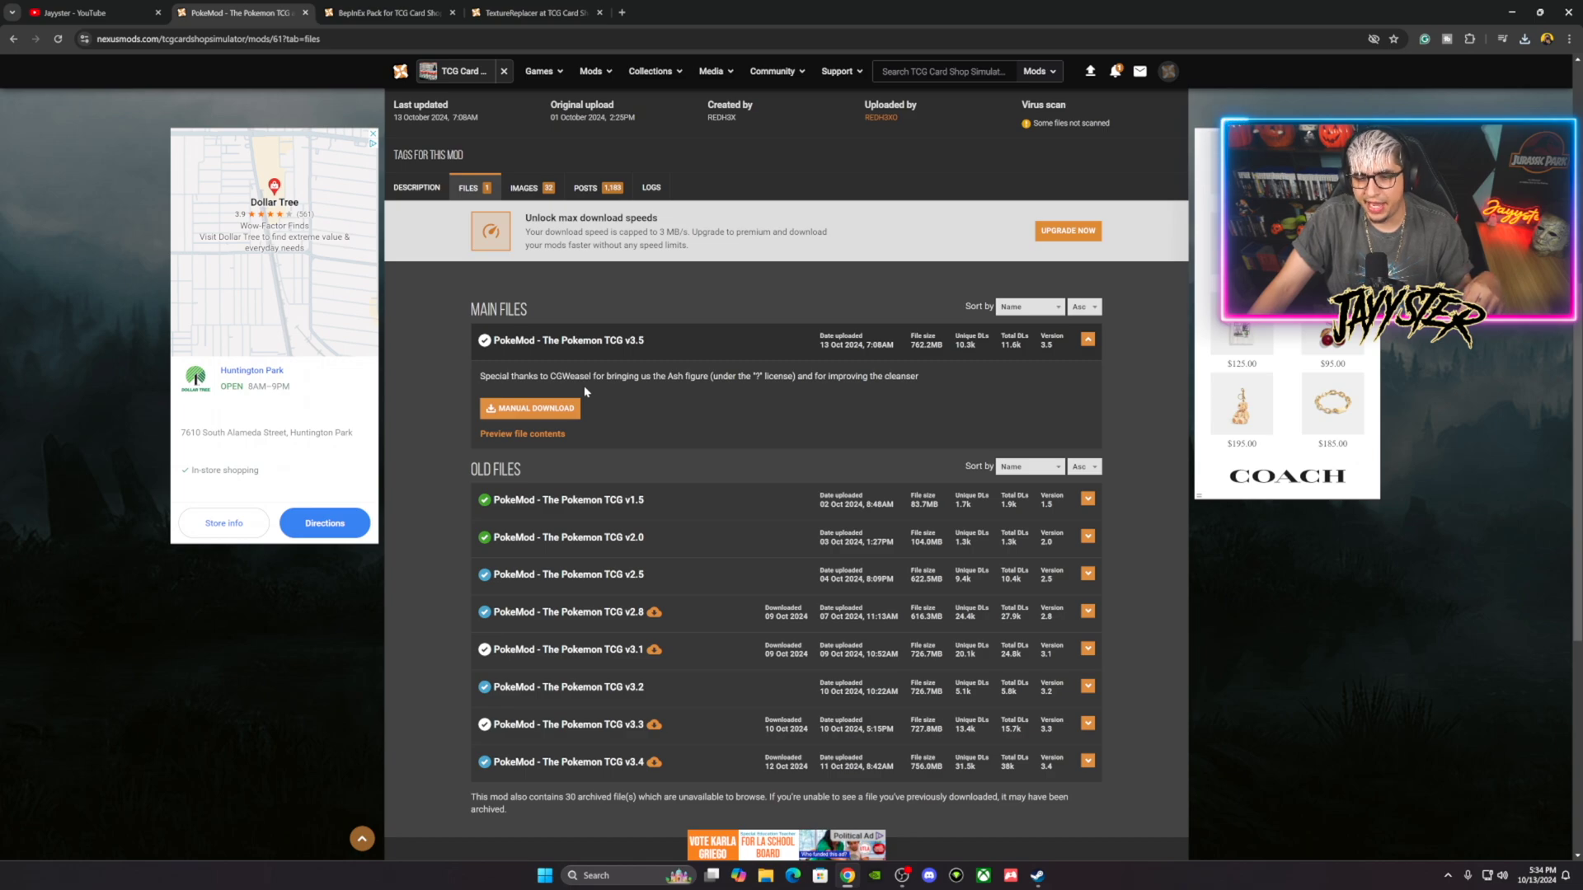
pyautogui.click(554, 413)
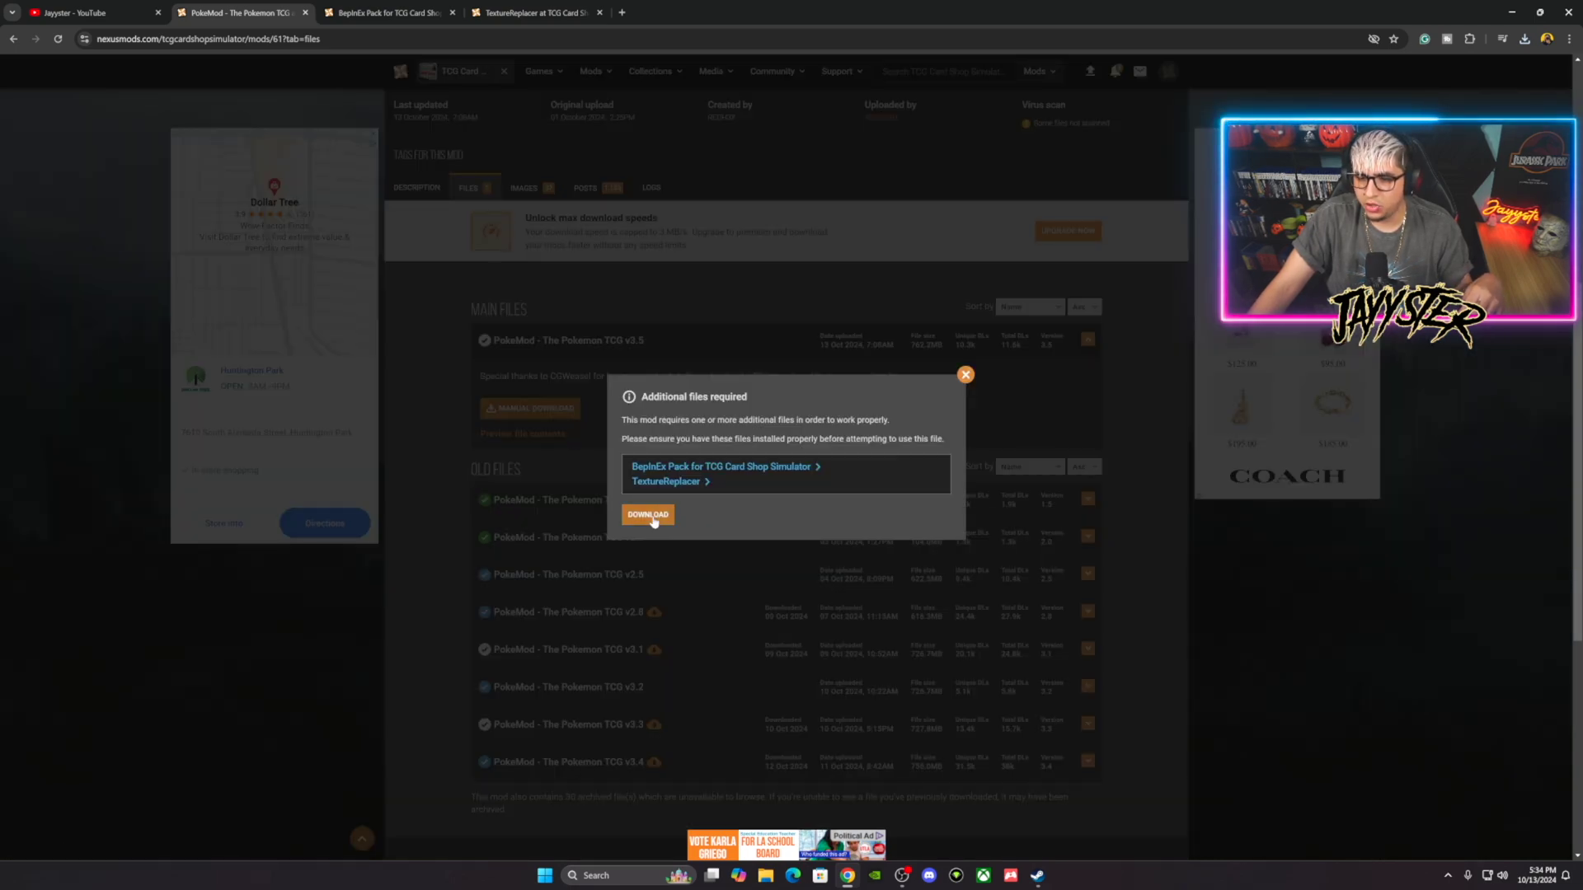
pyautogui.click(650, 515)
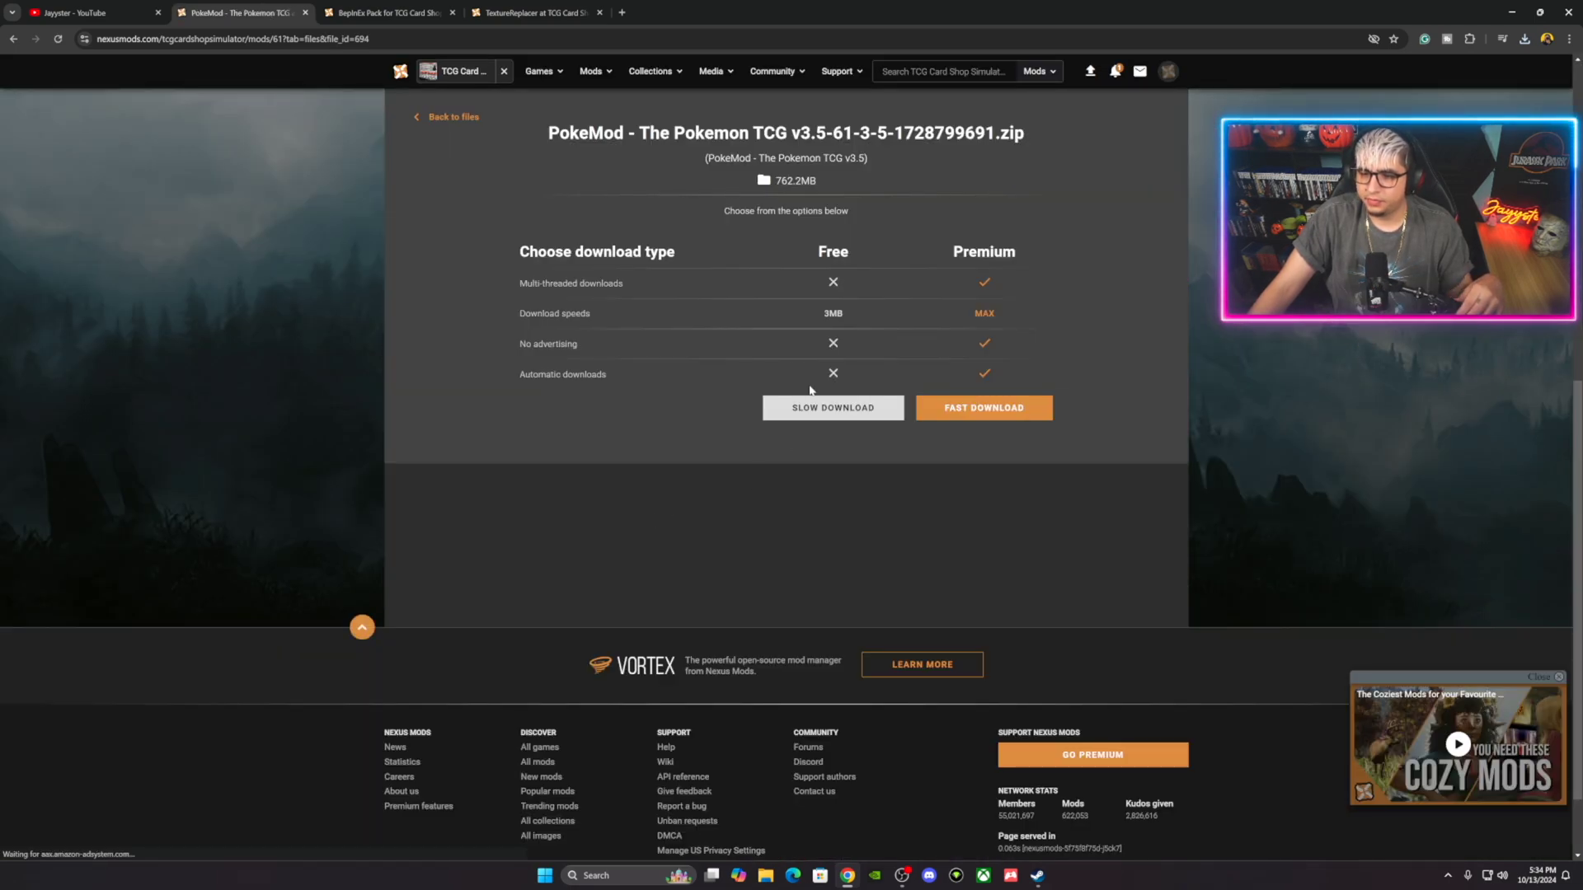
pyautogui.click(812, 408)
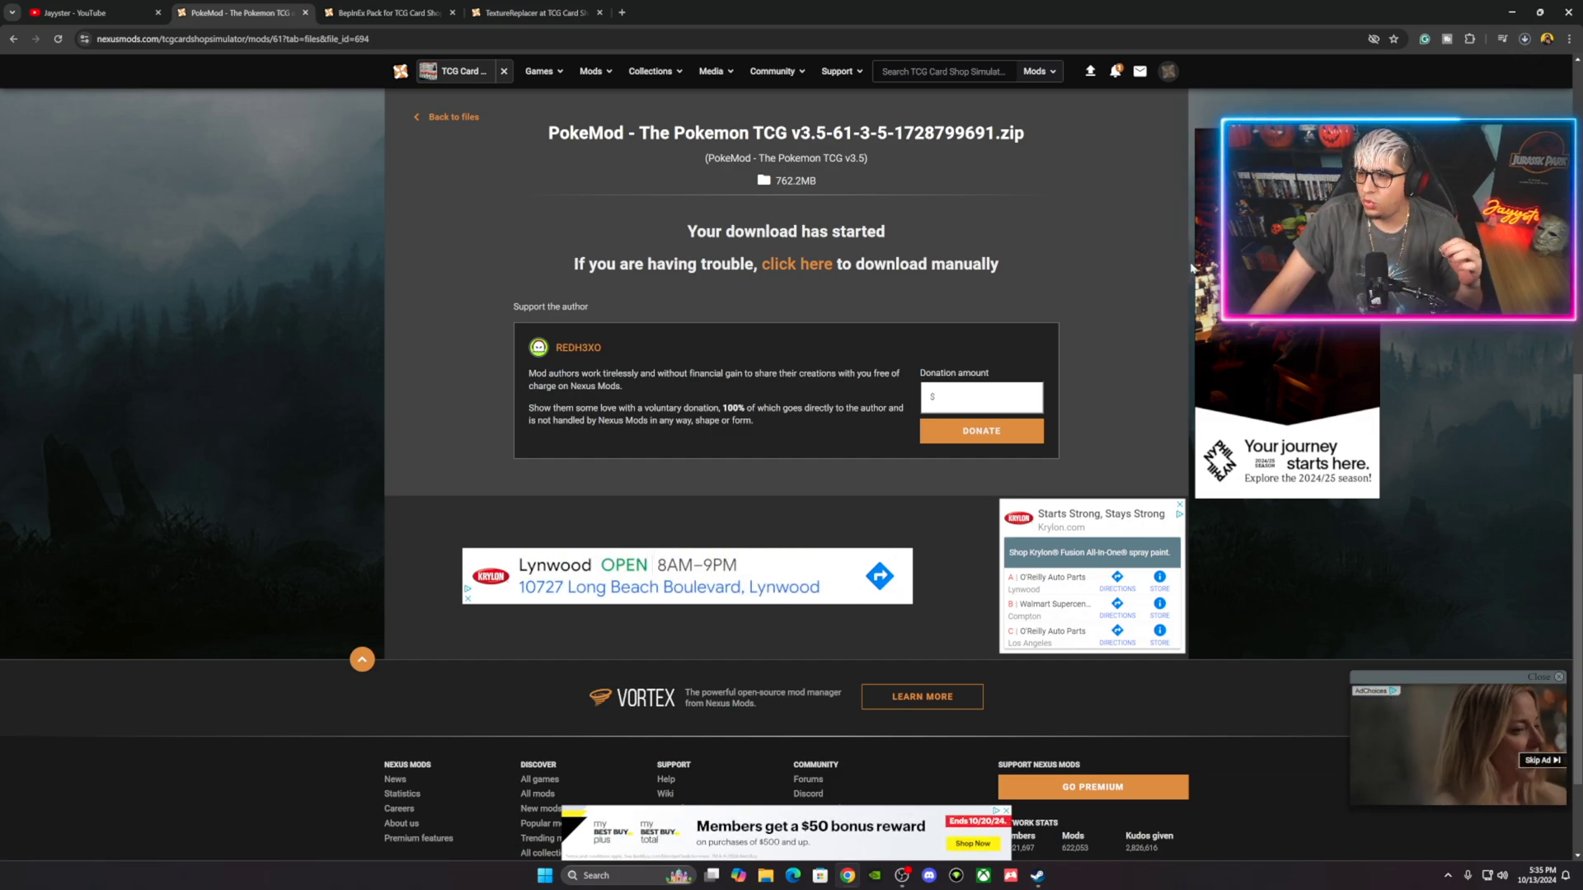
pyautogui.click(1525, 39)
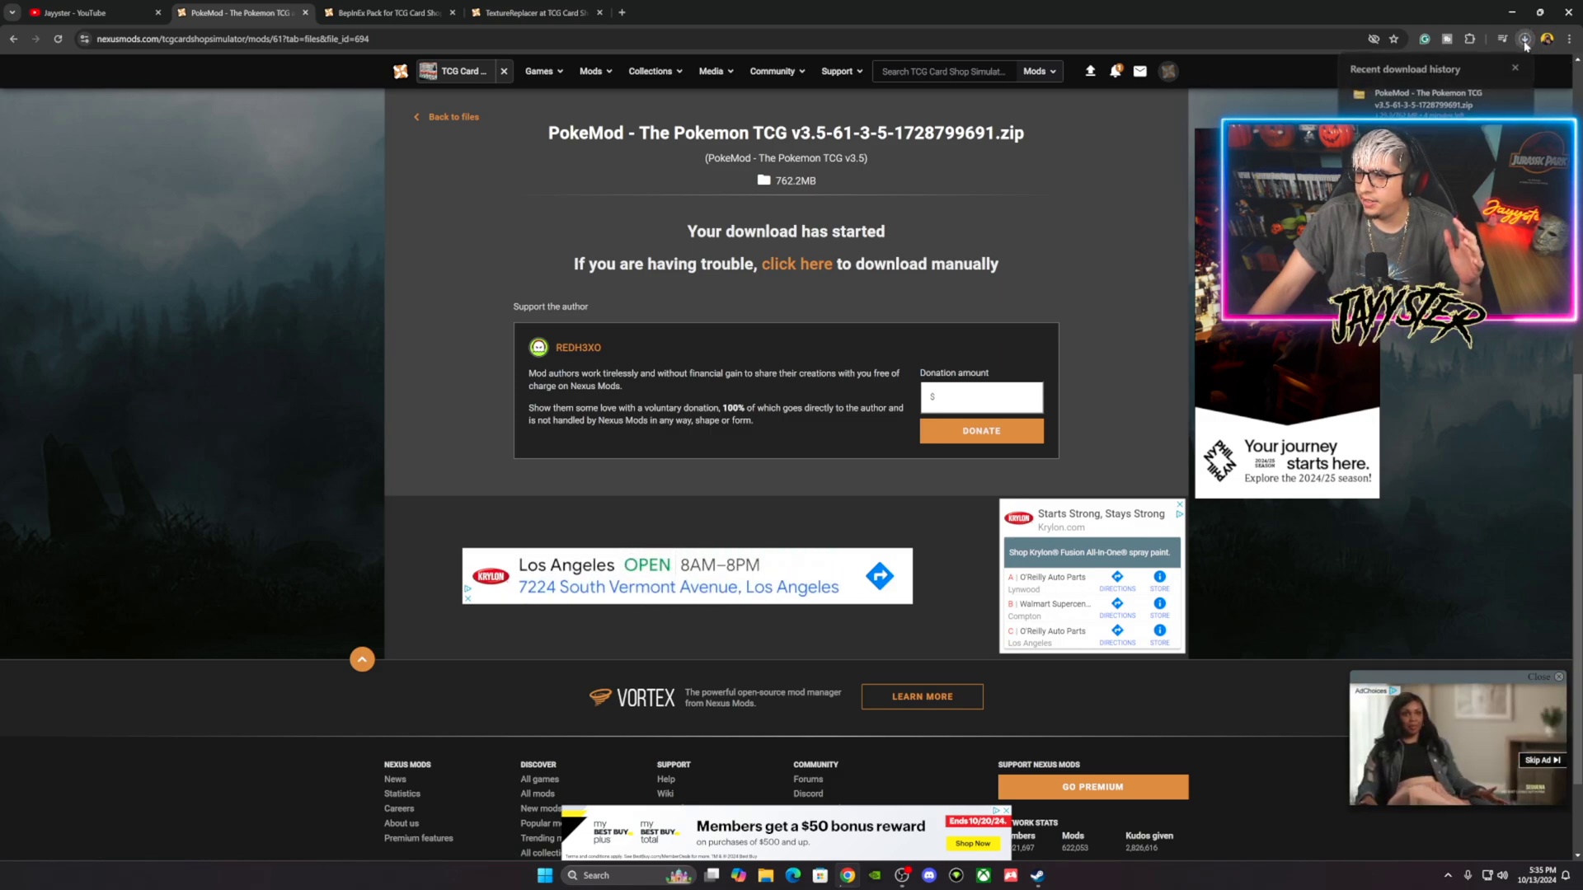
pyautogui.click(1526, 41)
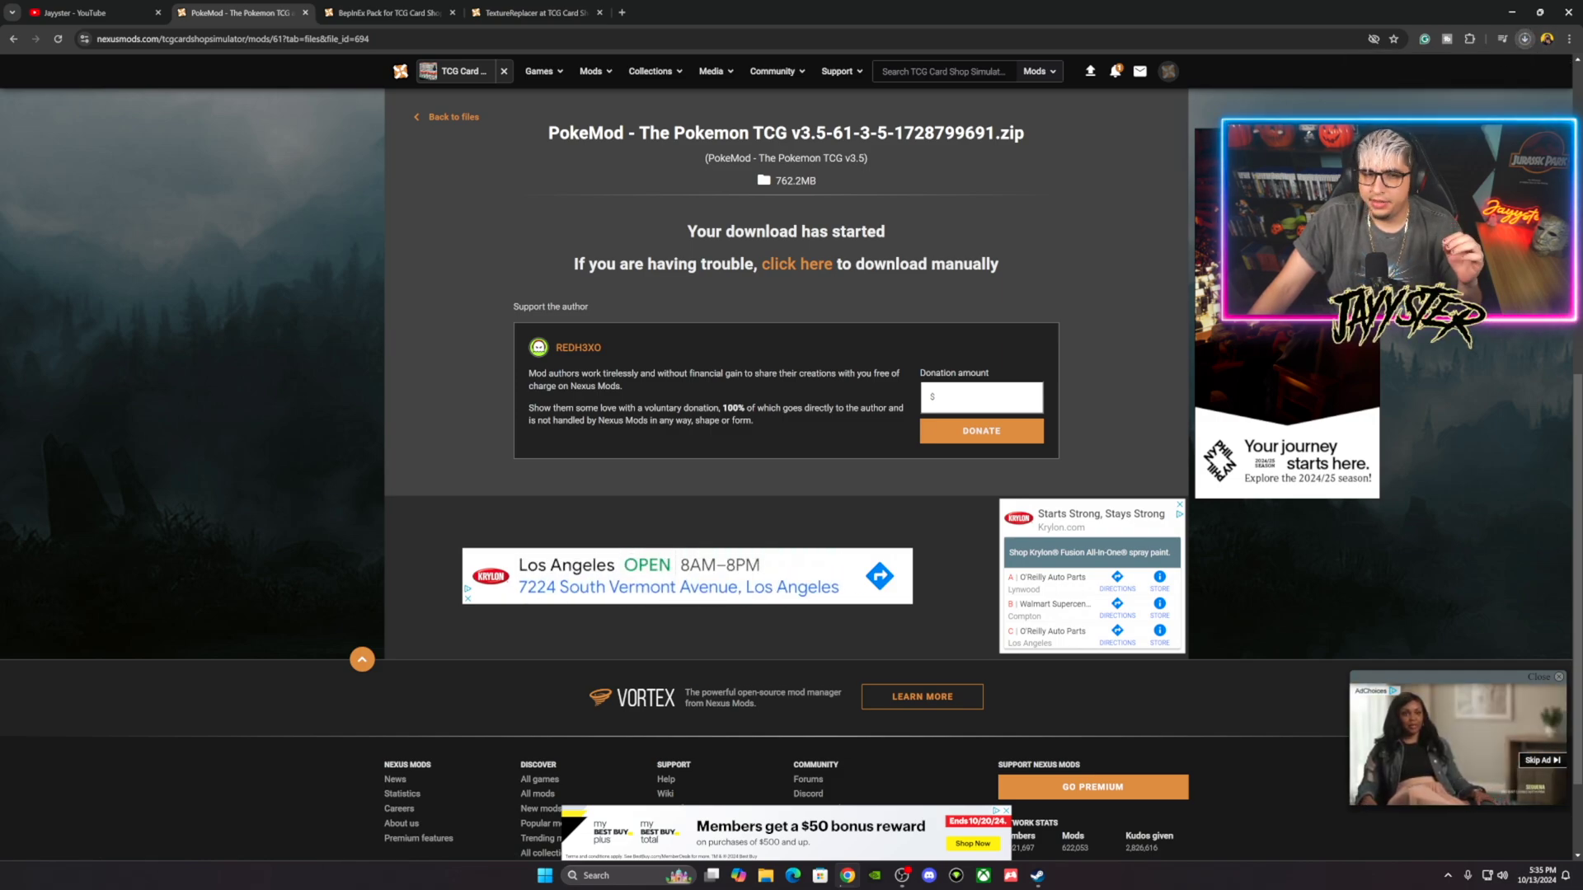
# Switch to File Explorer, open the Downloads folder and move its window clear of the leftmost desktop icons.
pyautogui.click(1512, 12)
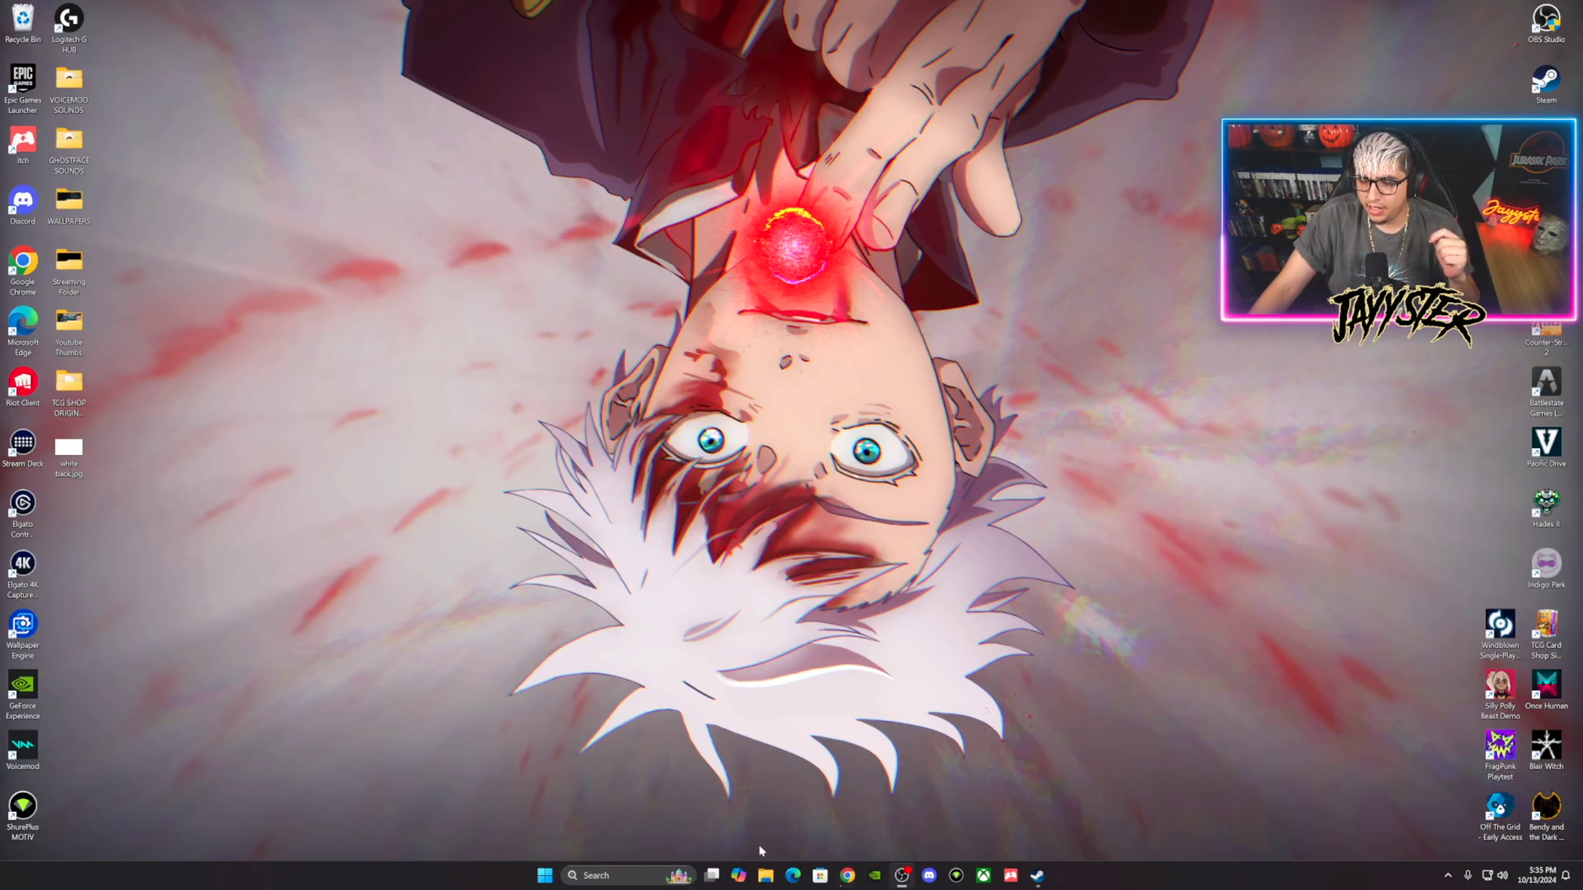
pyautogui.click(766, 876)
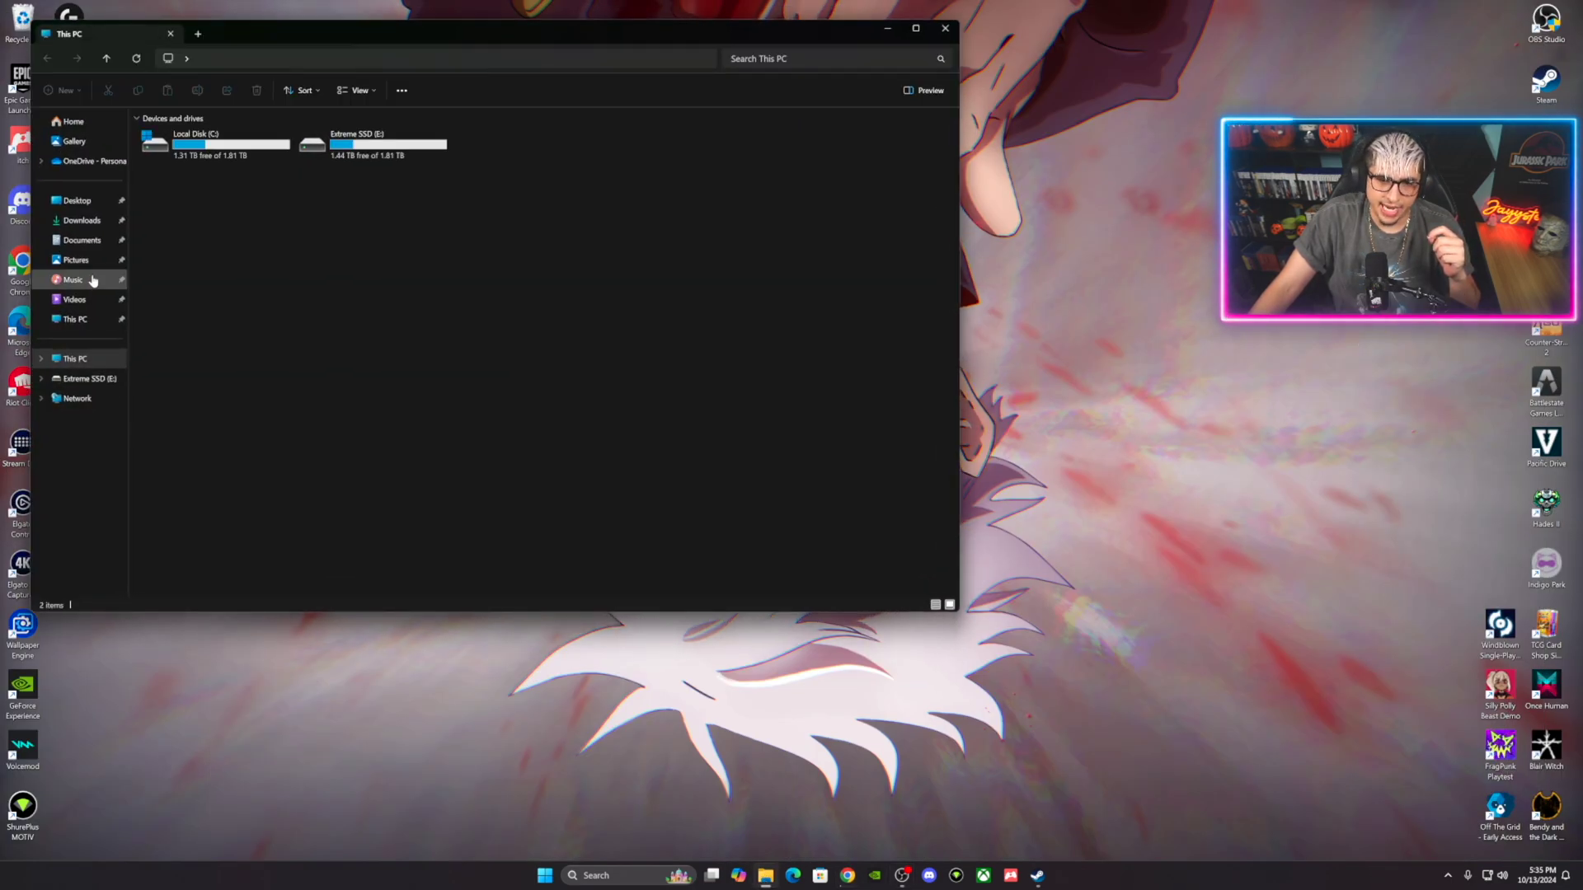
pyautogui.click(78, 227)
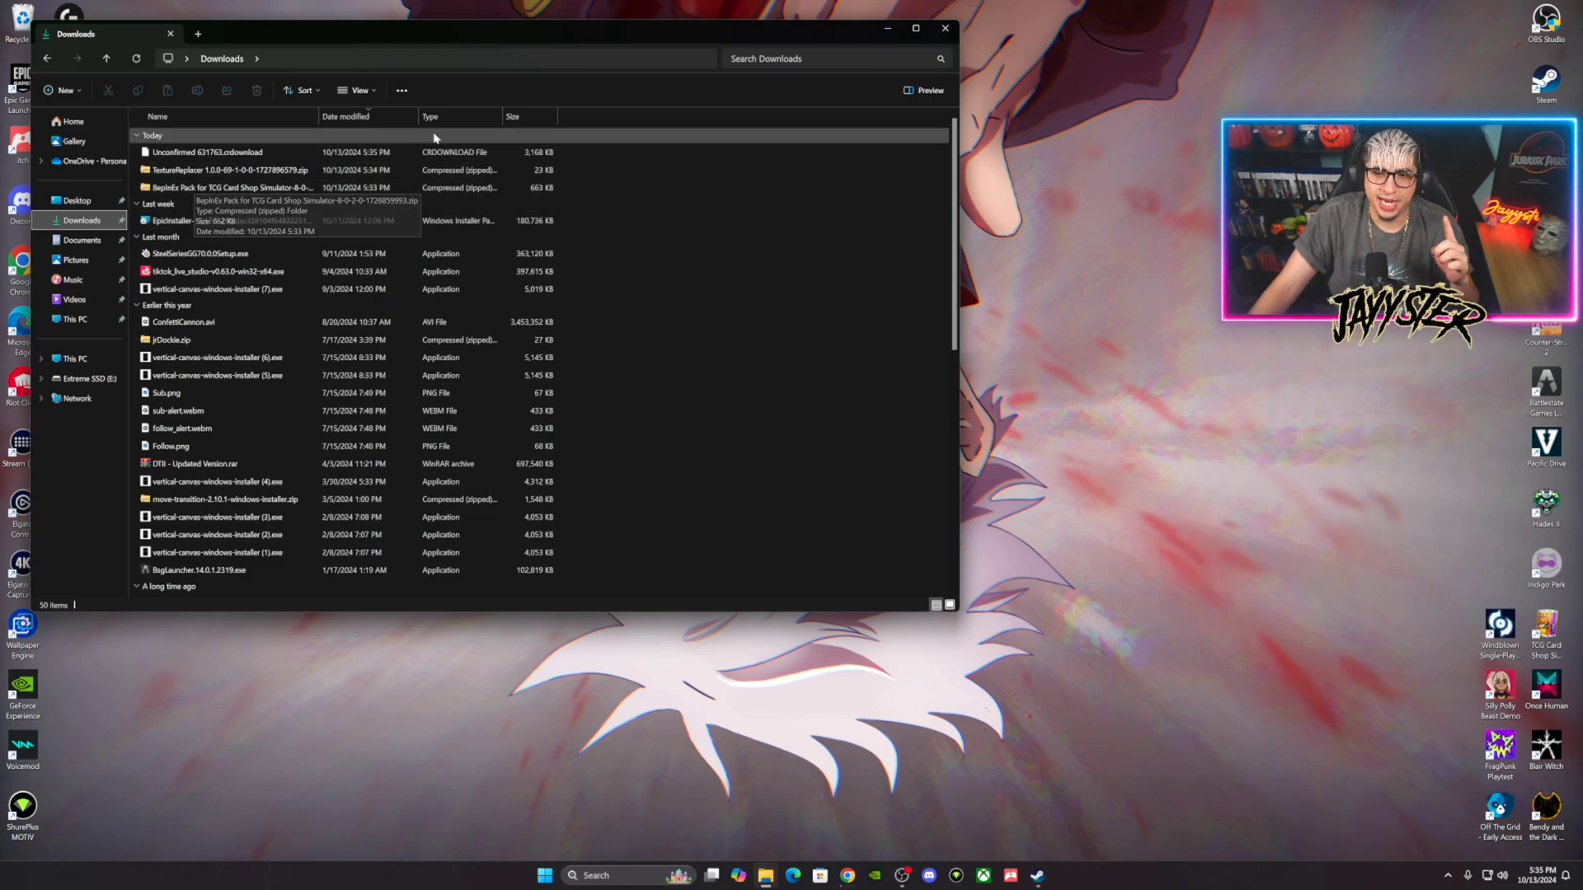
pyautogui.moveTo(516, 37); pyautogui.dragTo(953, 47)
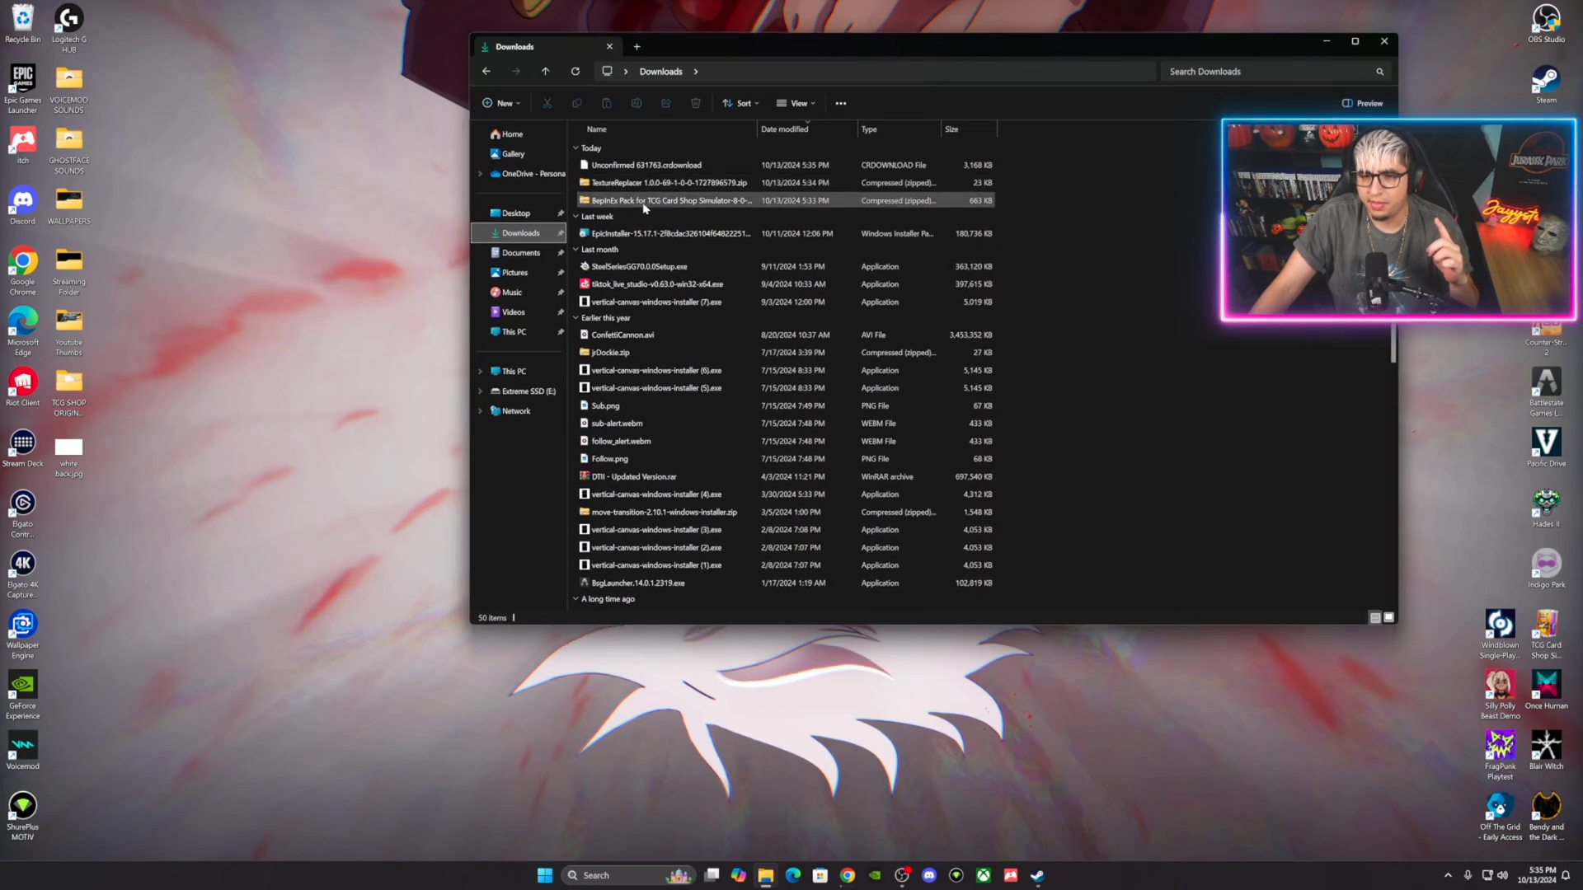
# Extract the BepInEx Pack for TCG Card Shop Simulator zip within Downloads and close the extracted folder's window.
pyautogui.rightClick(644, 207)
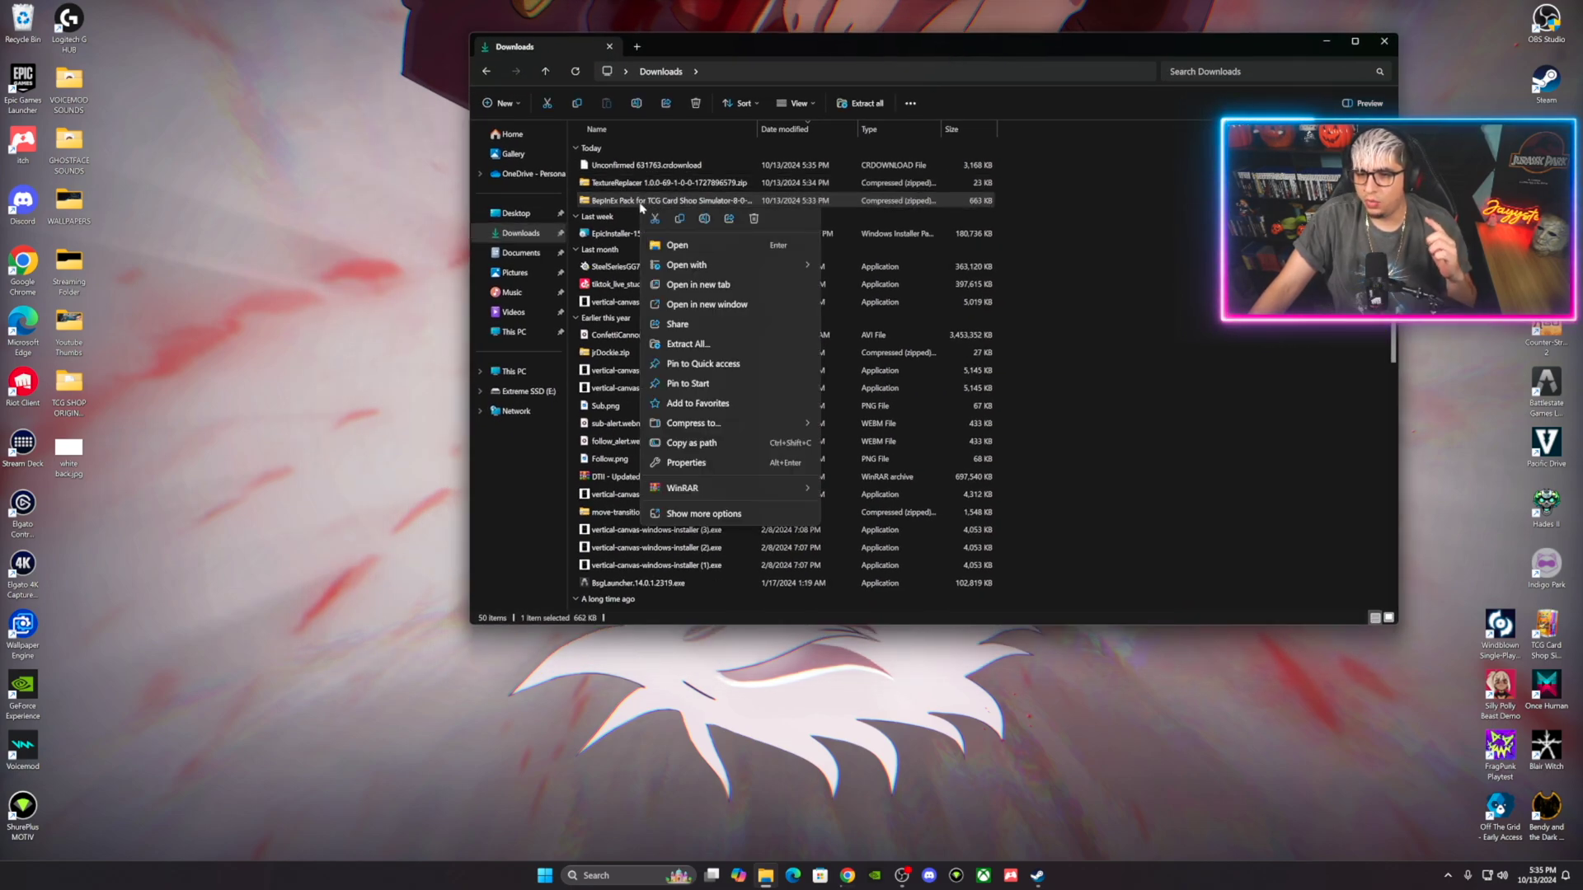
pyautogui.click(671, 345)
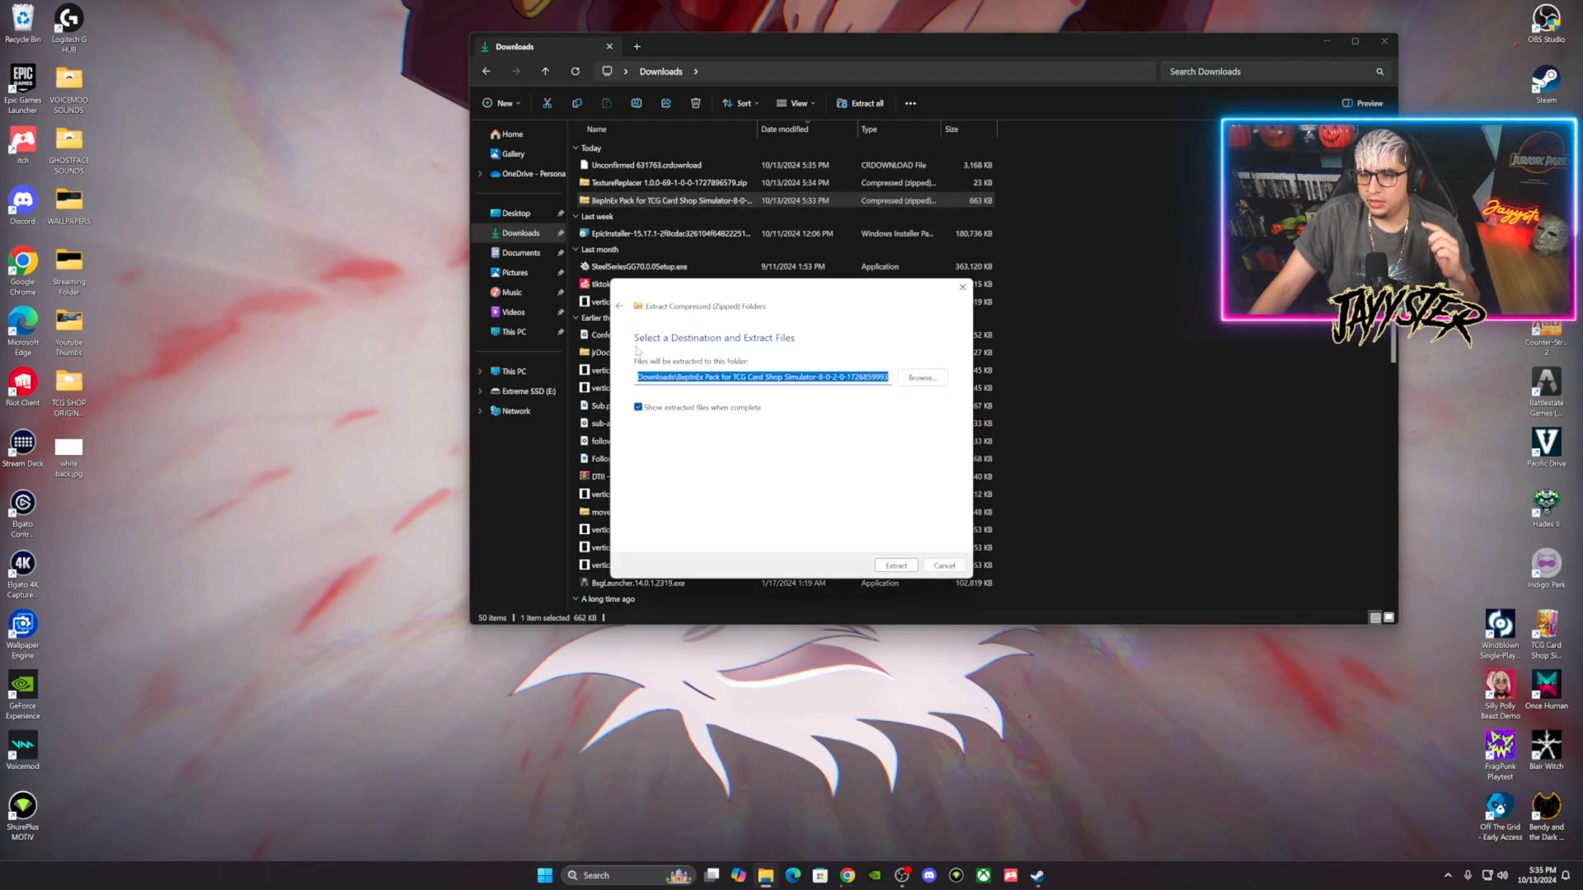
pyautogui.click(899, 567)
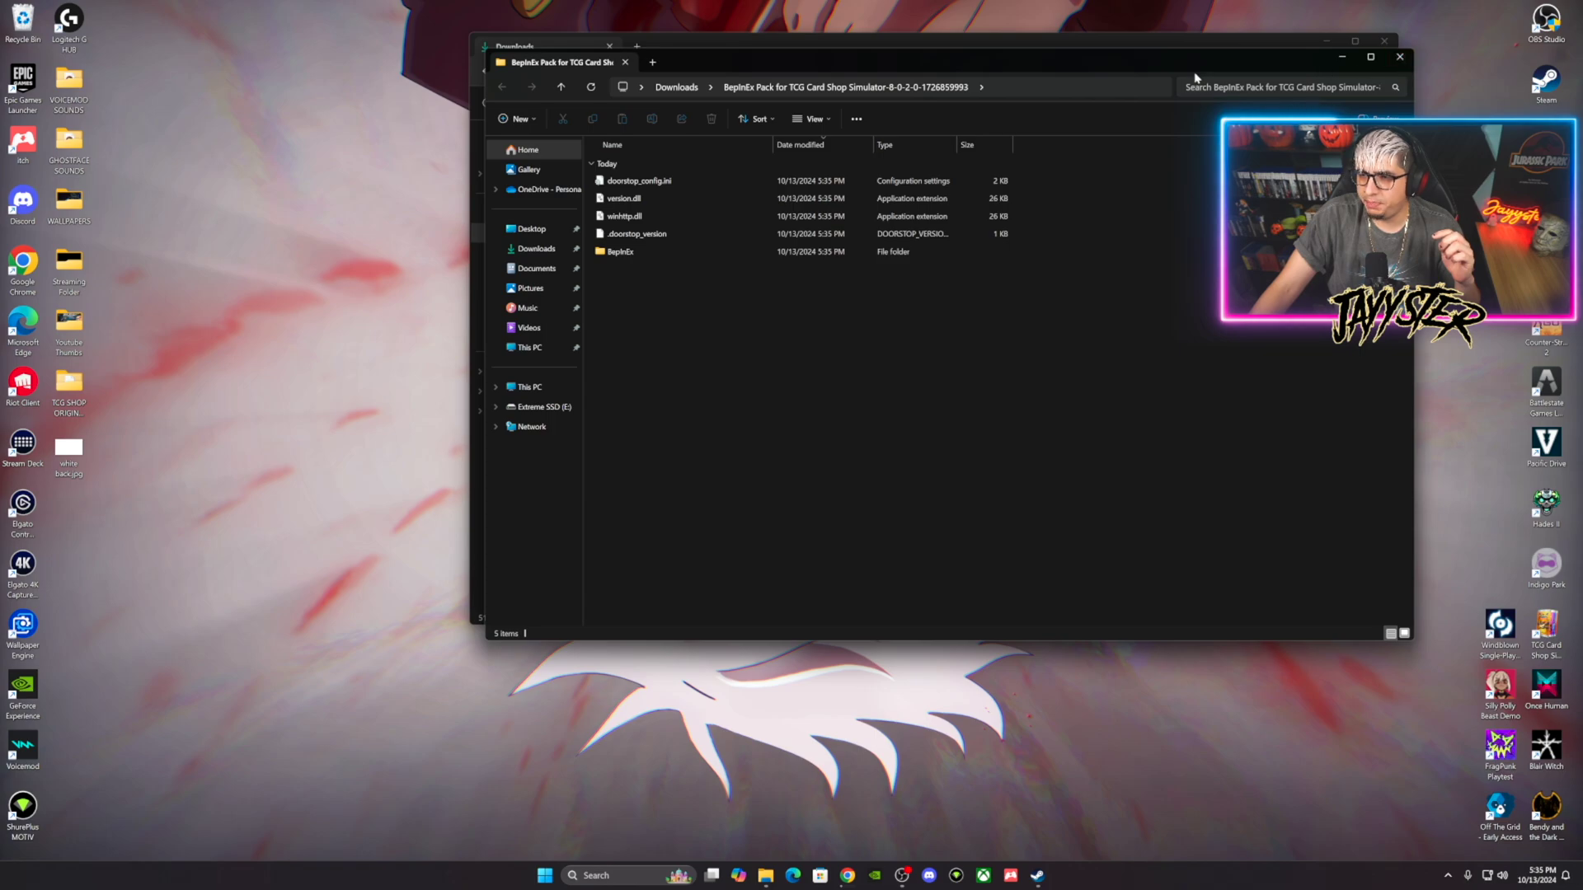
pyautogui.moveTo(1195, 74); pyautogui.dragTo(924, 326)
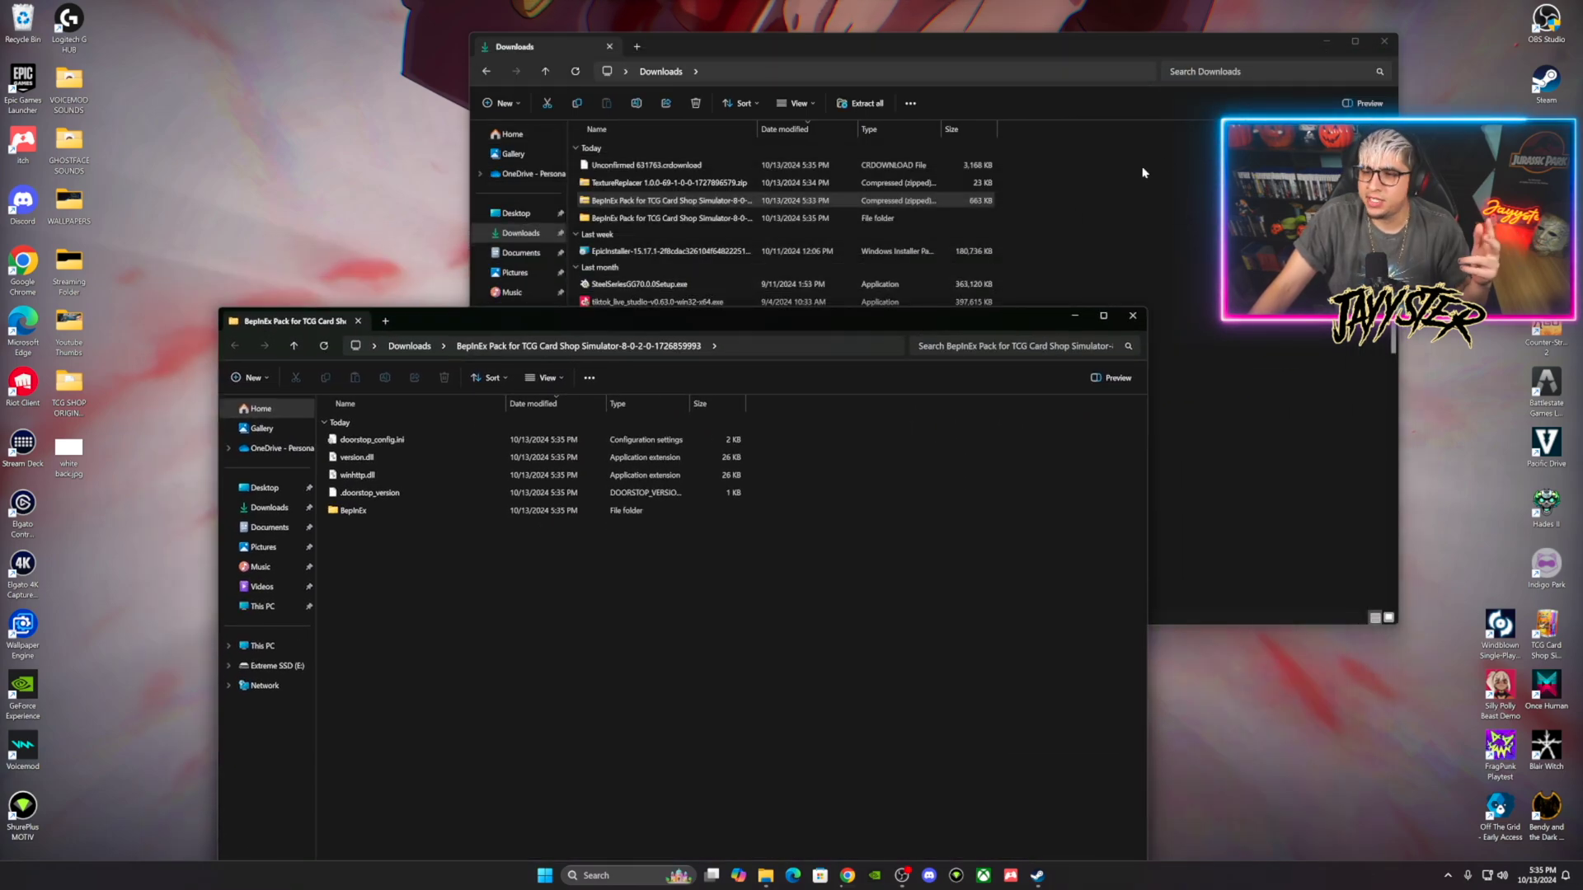
pyautogui.click(1133, 315)
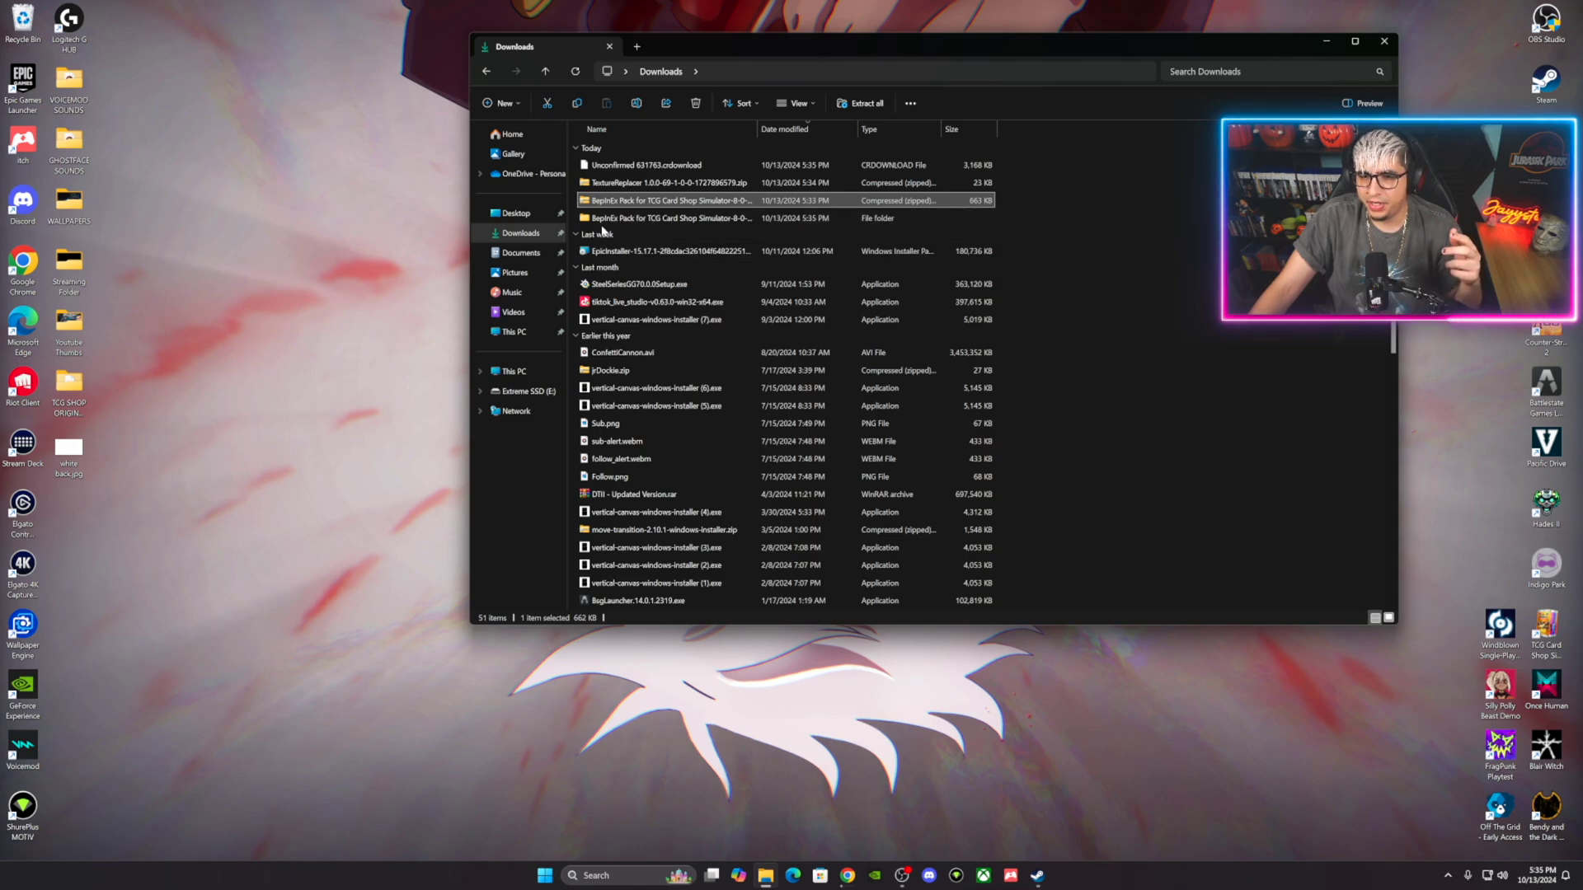
# Move the extracted BepInEx Pack folder from Downloads to the desktop and check its contents.
pyautogui.moveTo(668, 219); pyautogui.dragTo(115, 53)
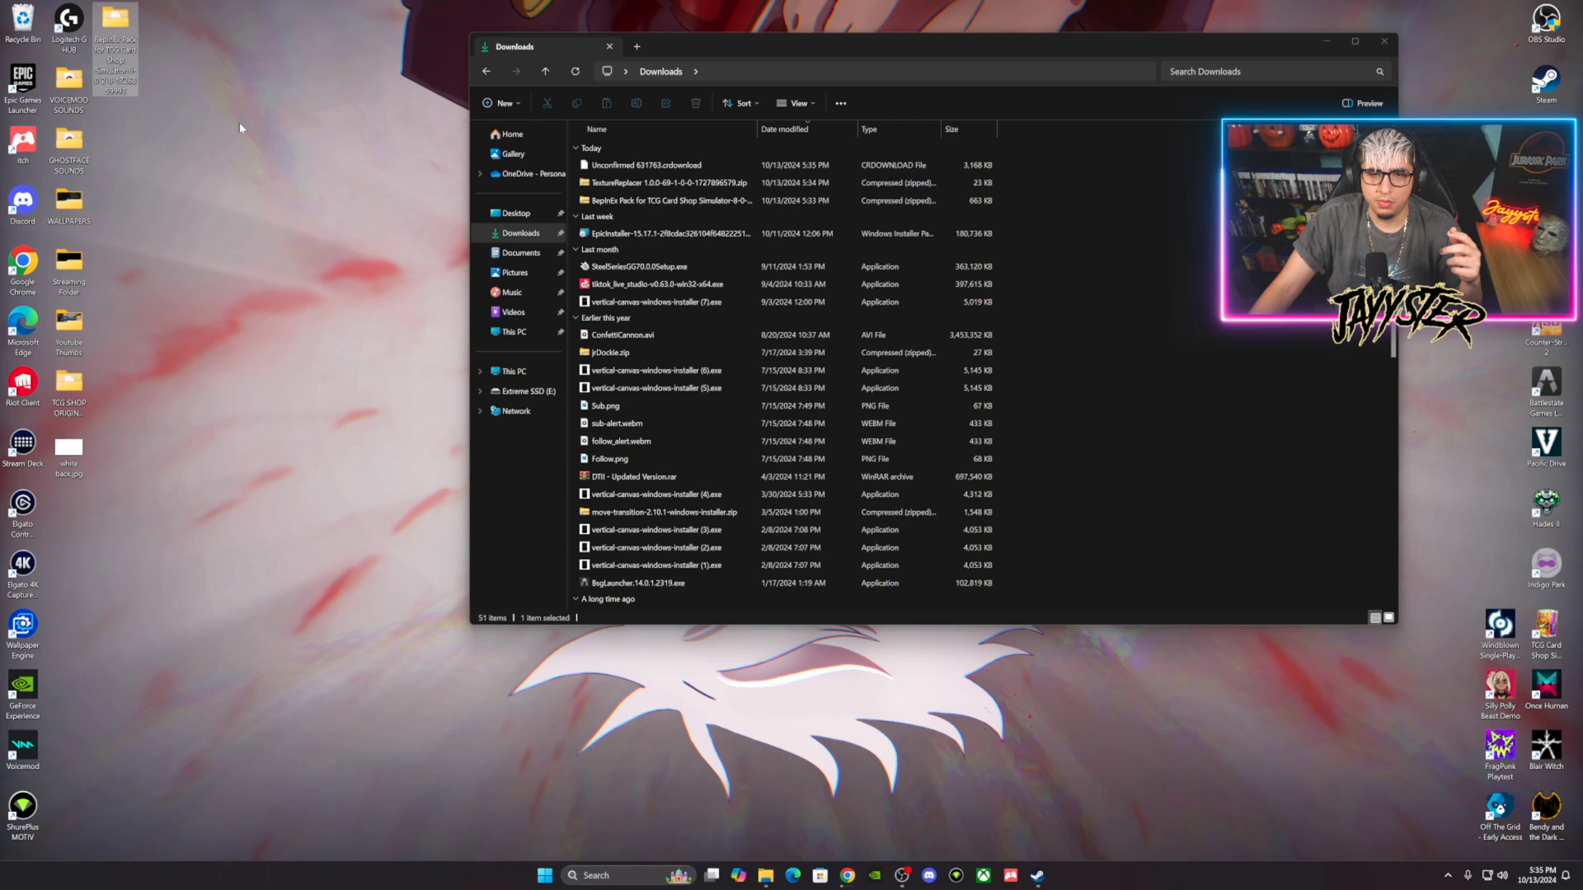
pyautogui.doubleClick(119, 25)
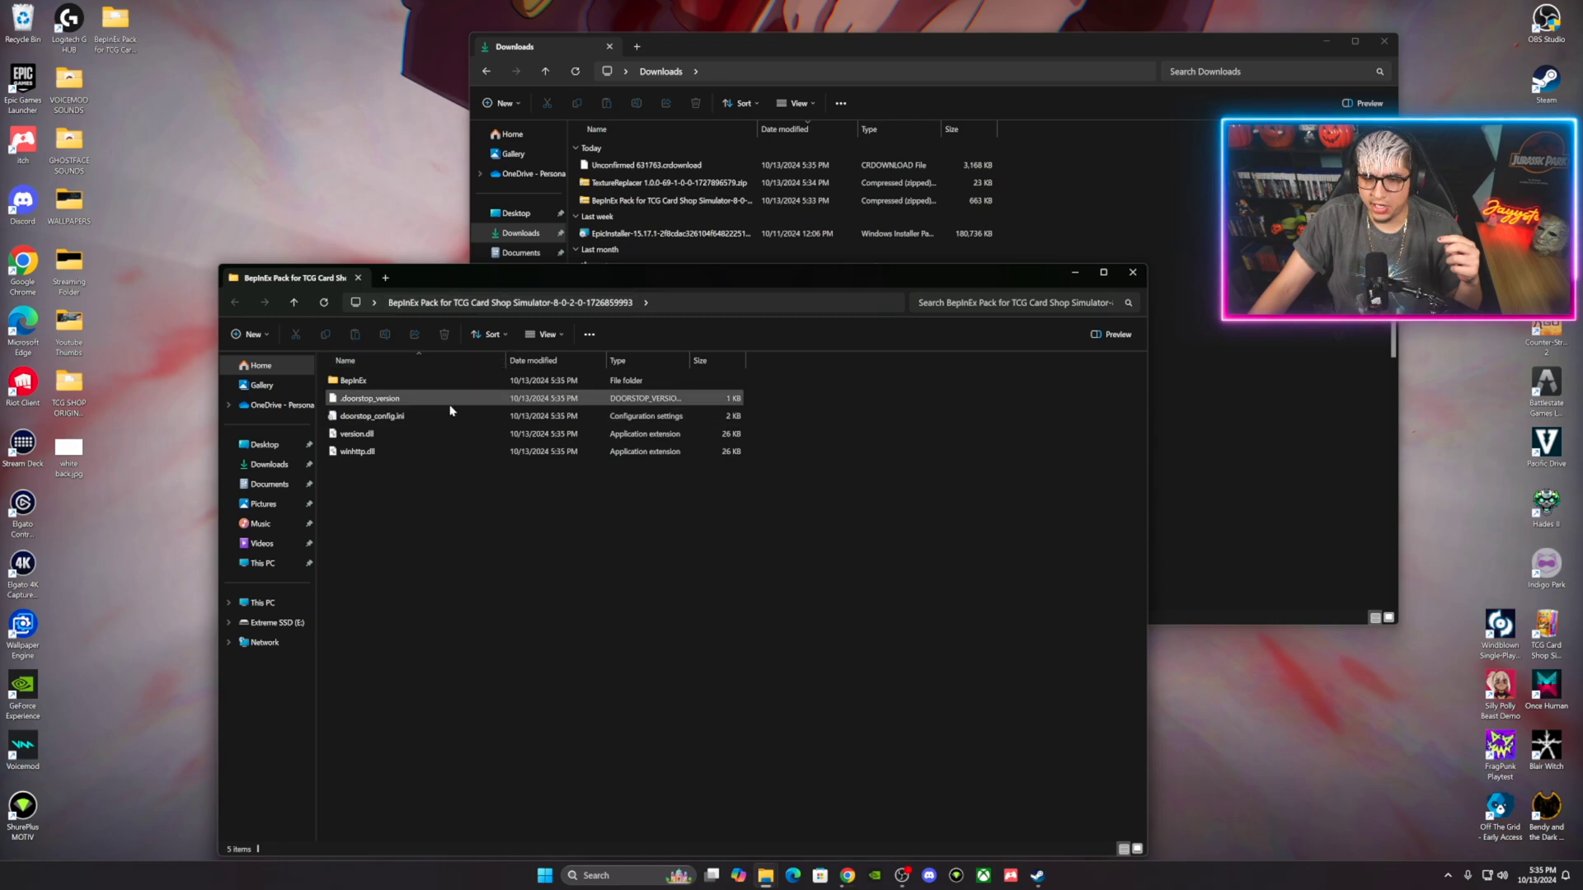
pyautogui.click(1133, 272)
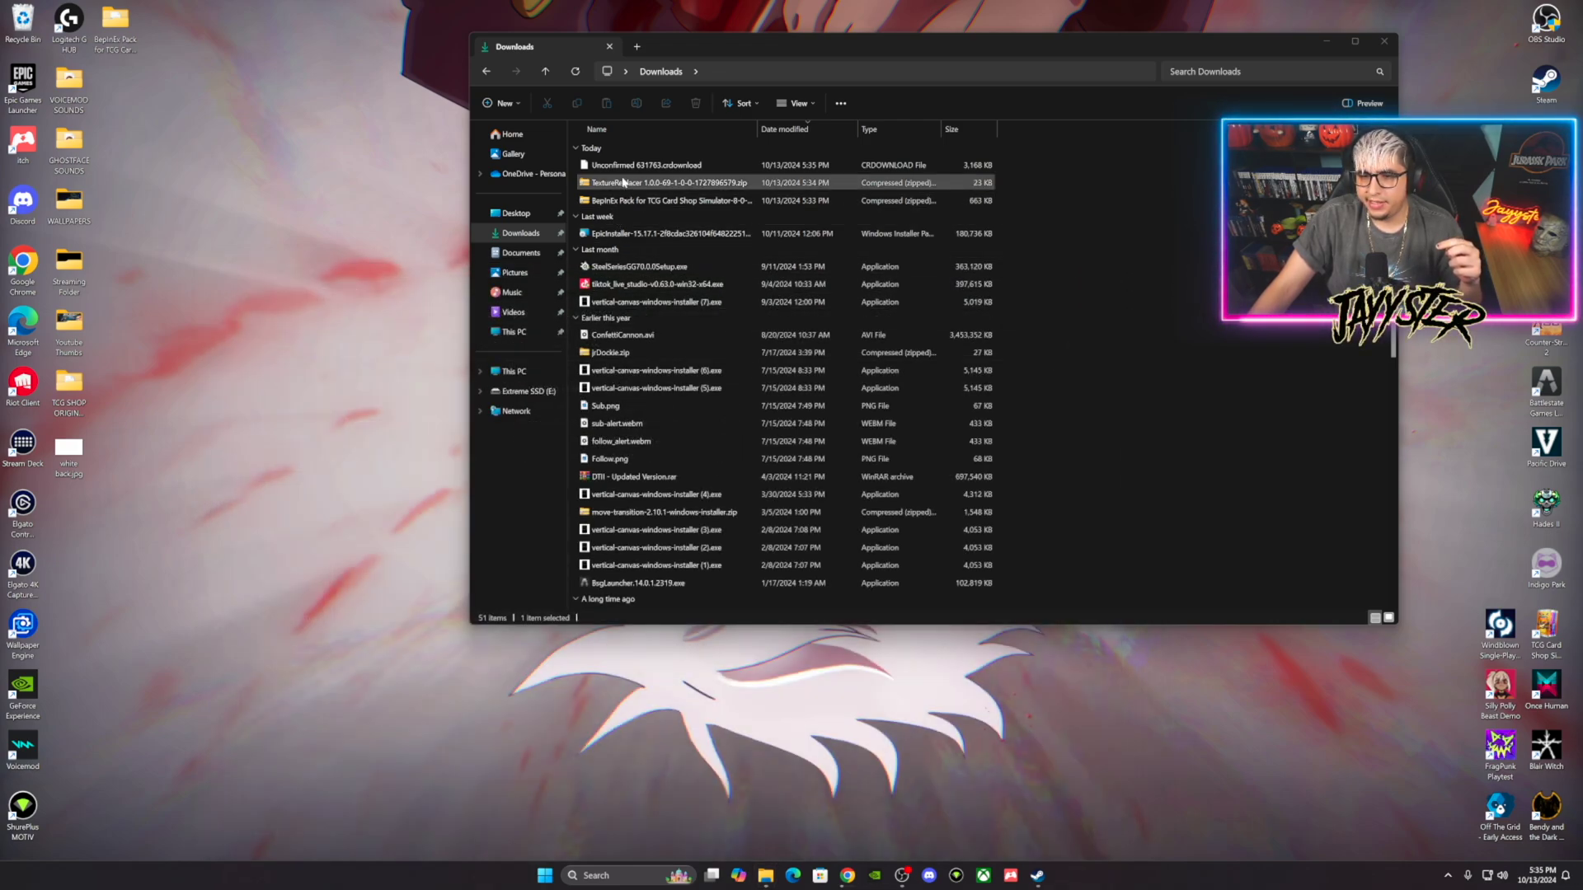
# Extract the TextureReplacer 1.0.0 zip within Downloads and move the extracted folder to the desktop.
pyautogui.click(618, 183)
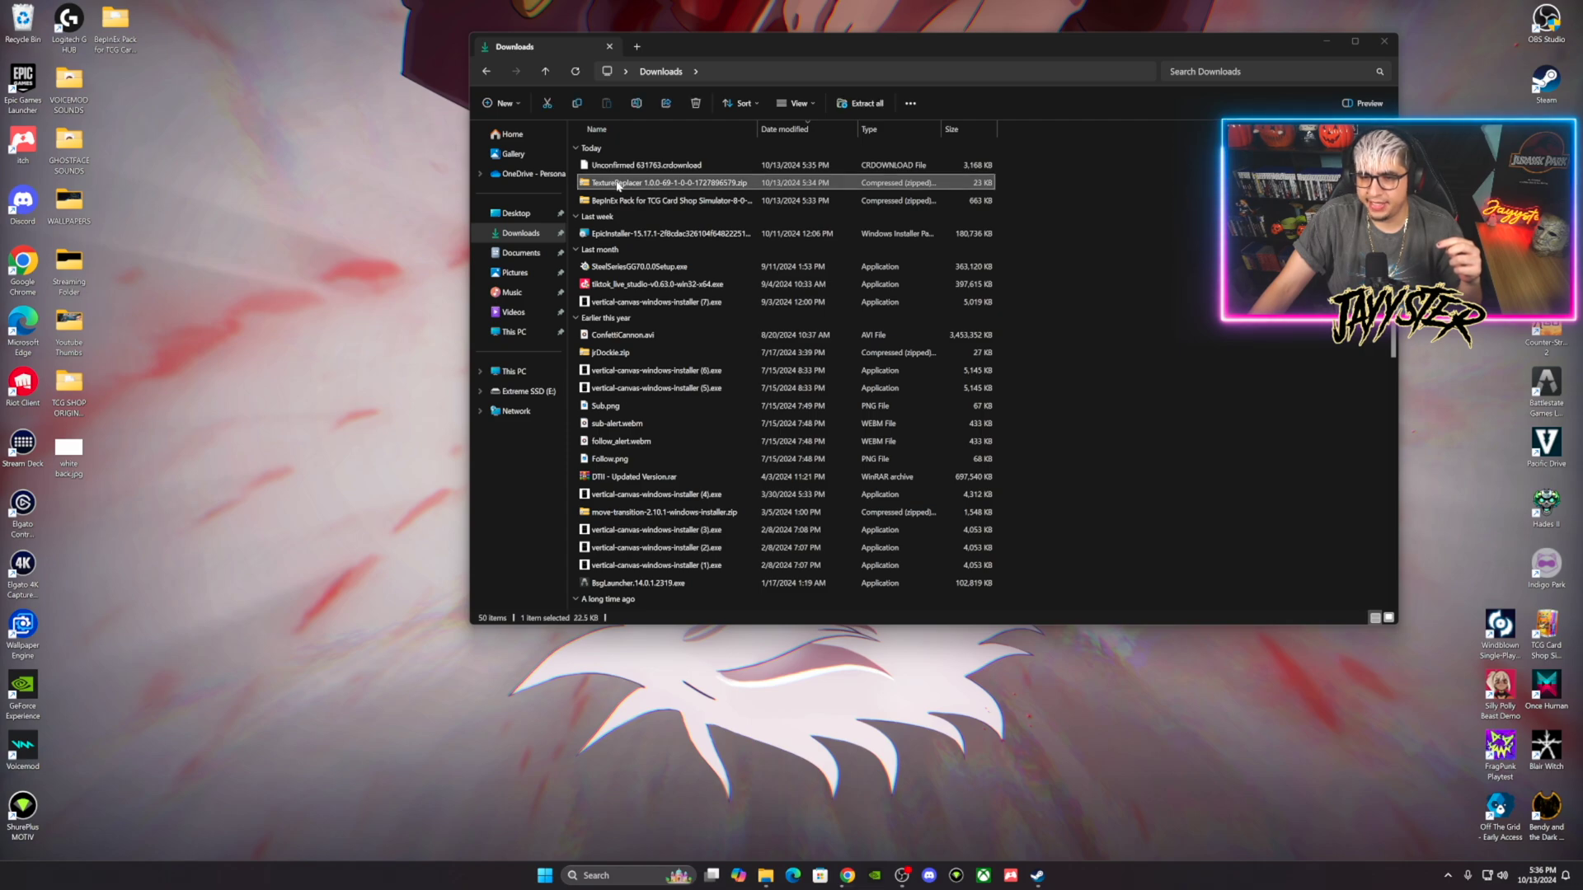
pyautogui.rightClick(619, 185)
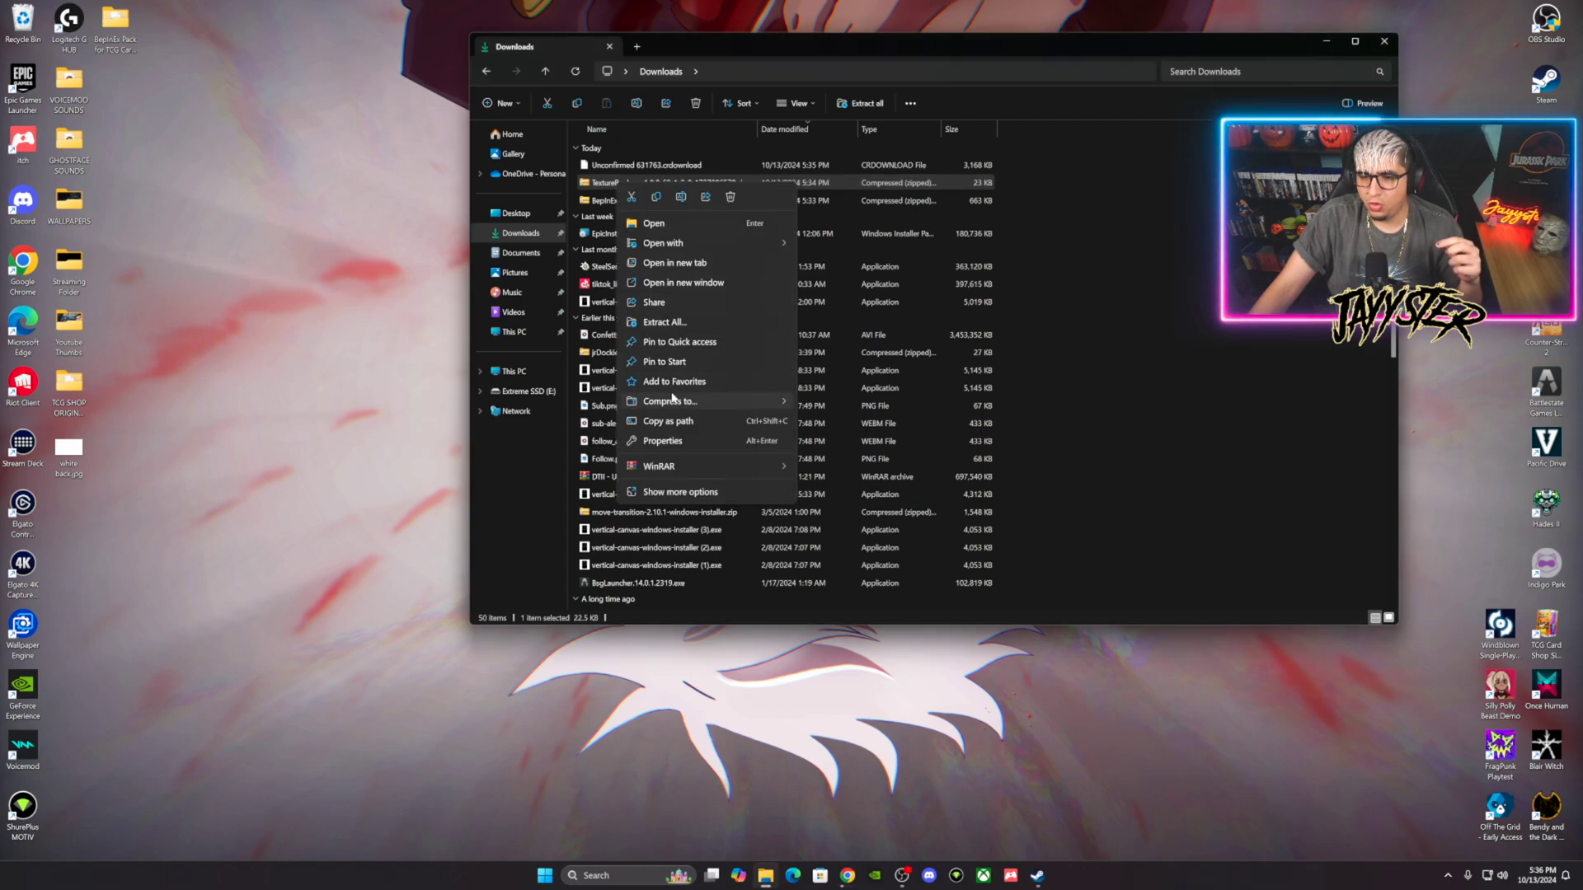
pyautogui.click(665, 322)
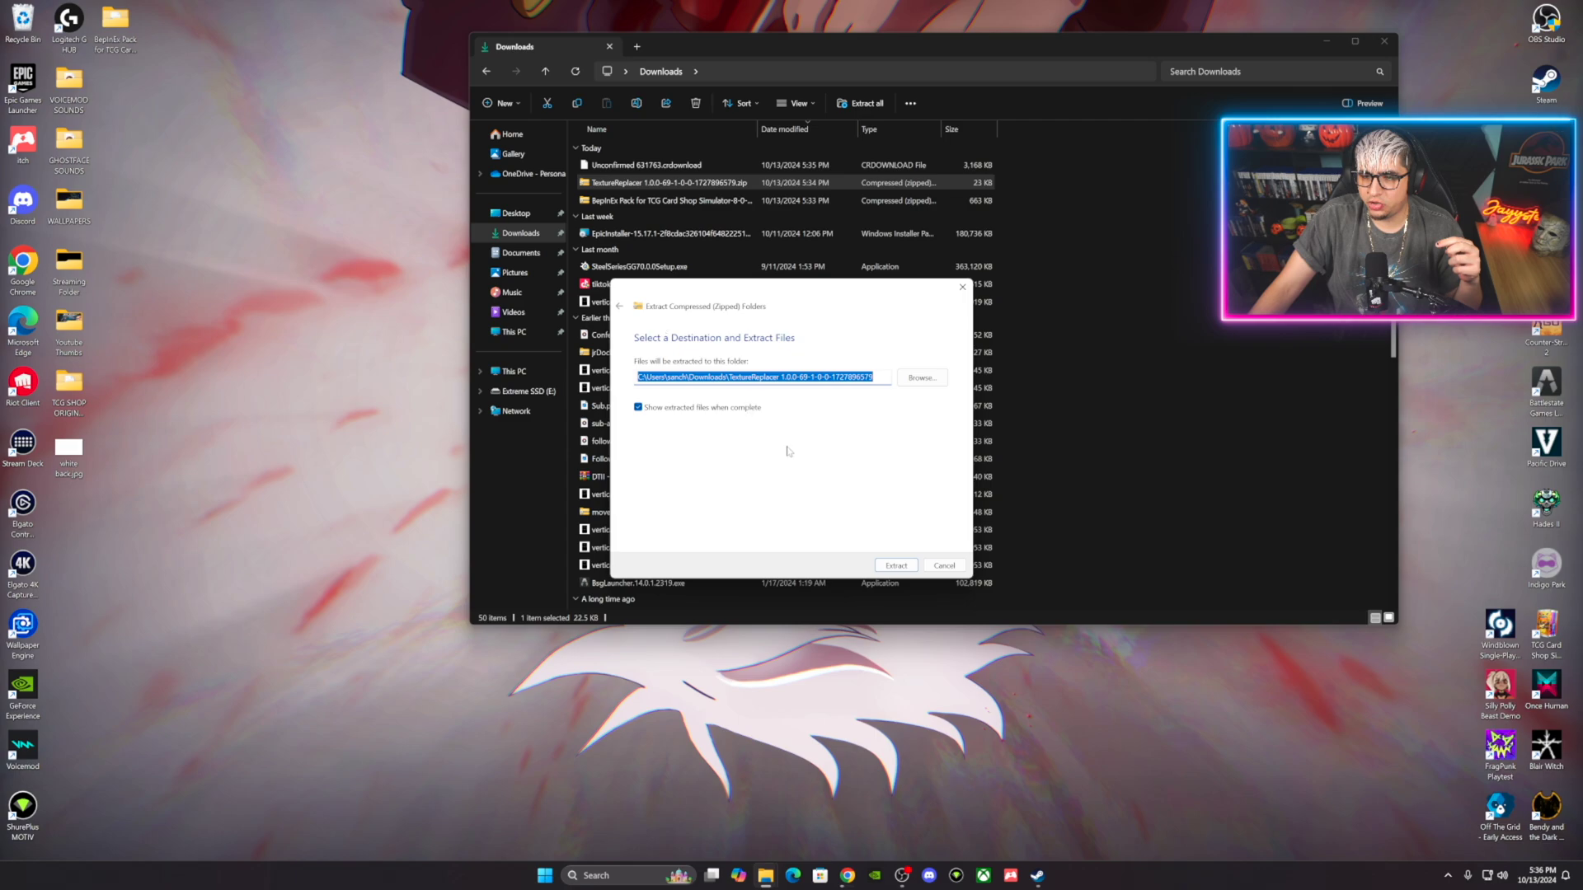
pyautogui.click(894, 565)
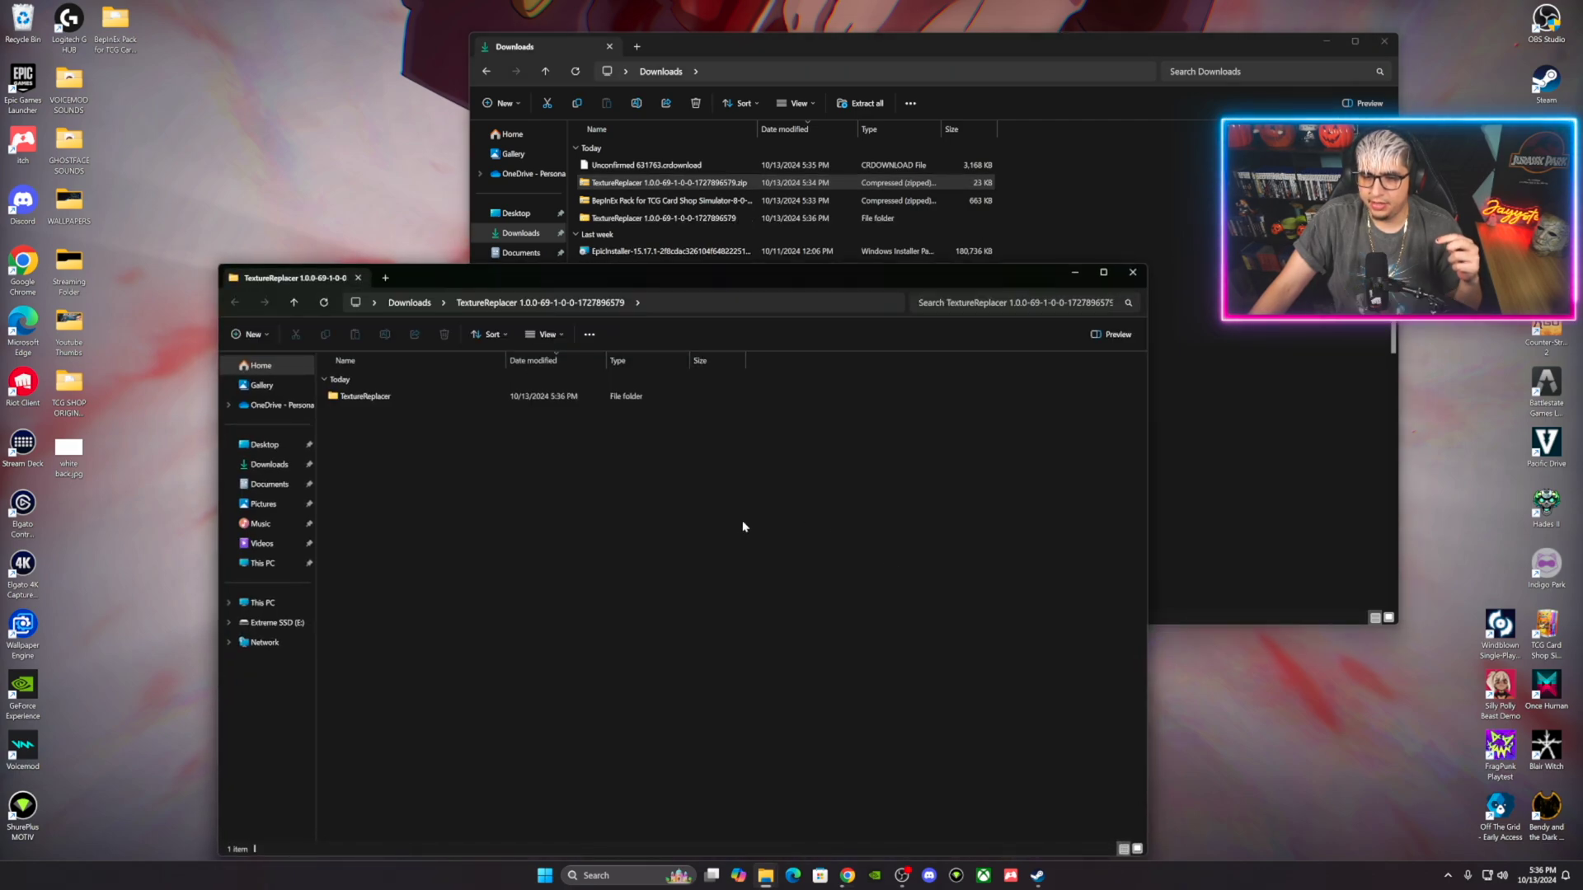
pyautogui.click(1130, 276)
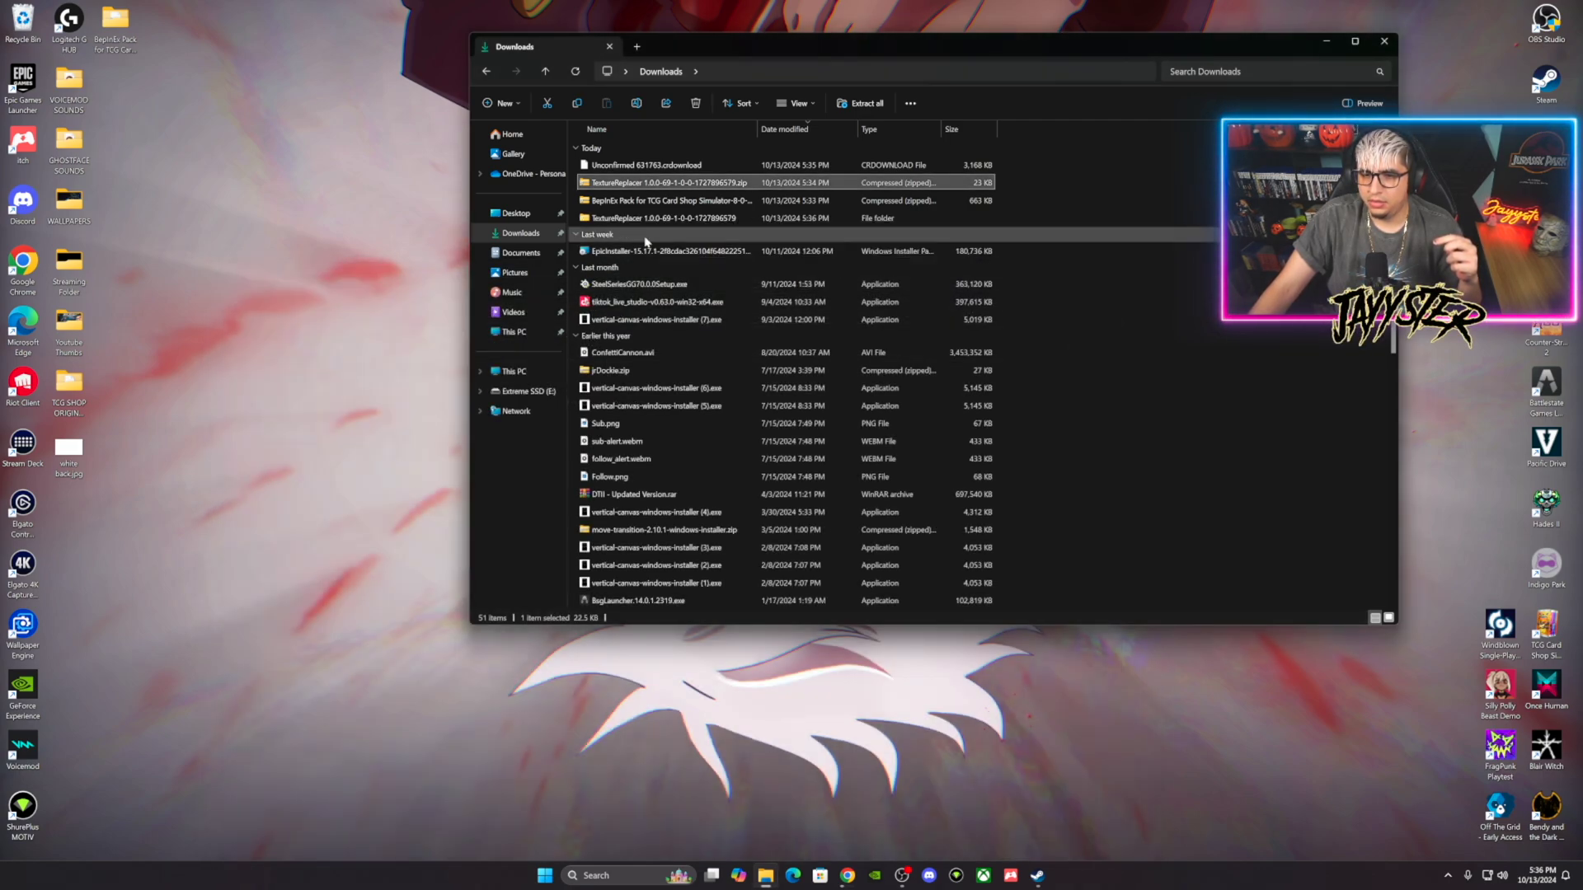
pyautogui.moveTo(659, 218); pyautogui.dragTo(109, 91)
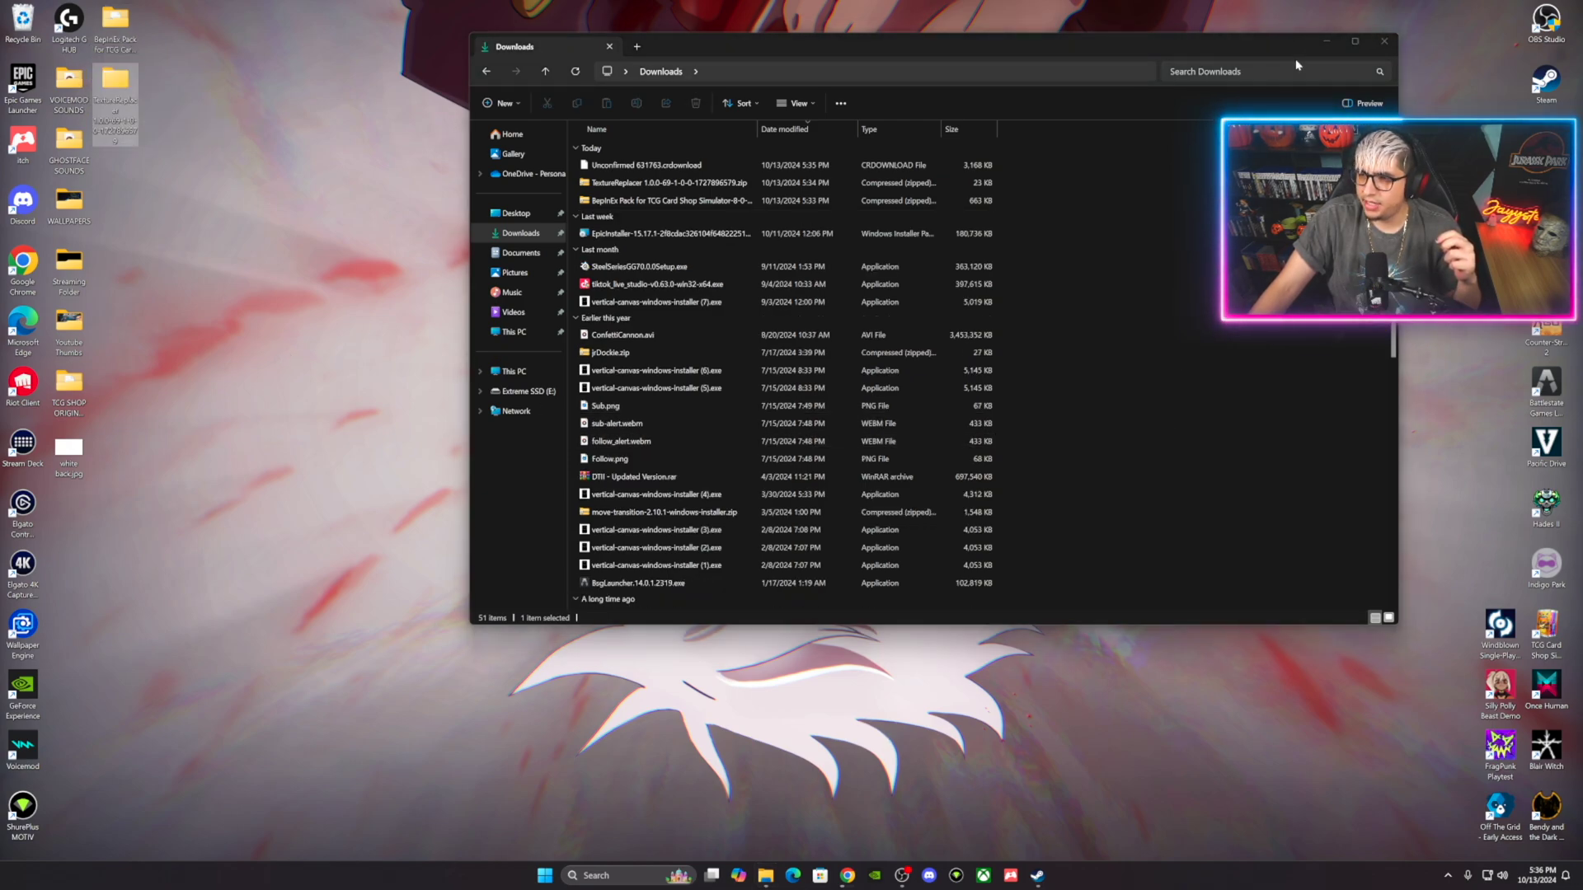
# Put the Downloads window away, switch to Chrome and check the PokeMod download's progress.
pyautogui.click(1327, 43)
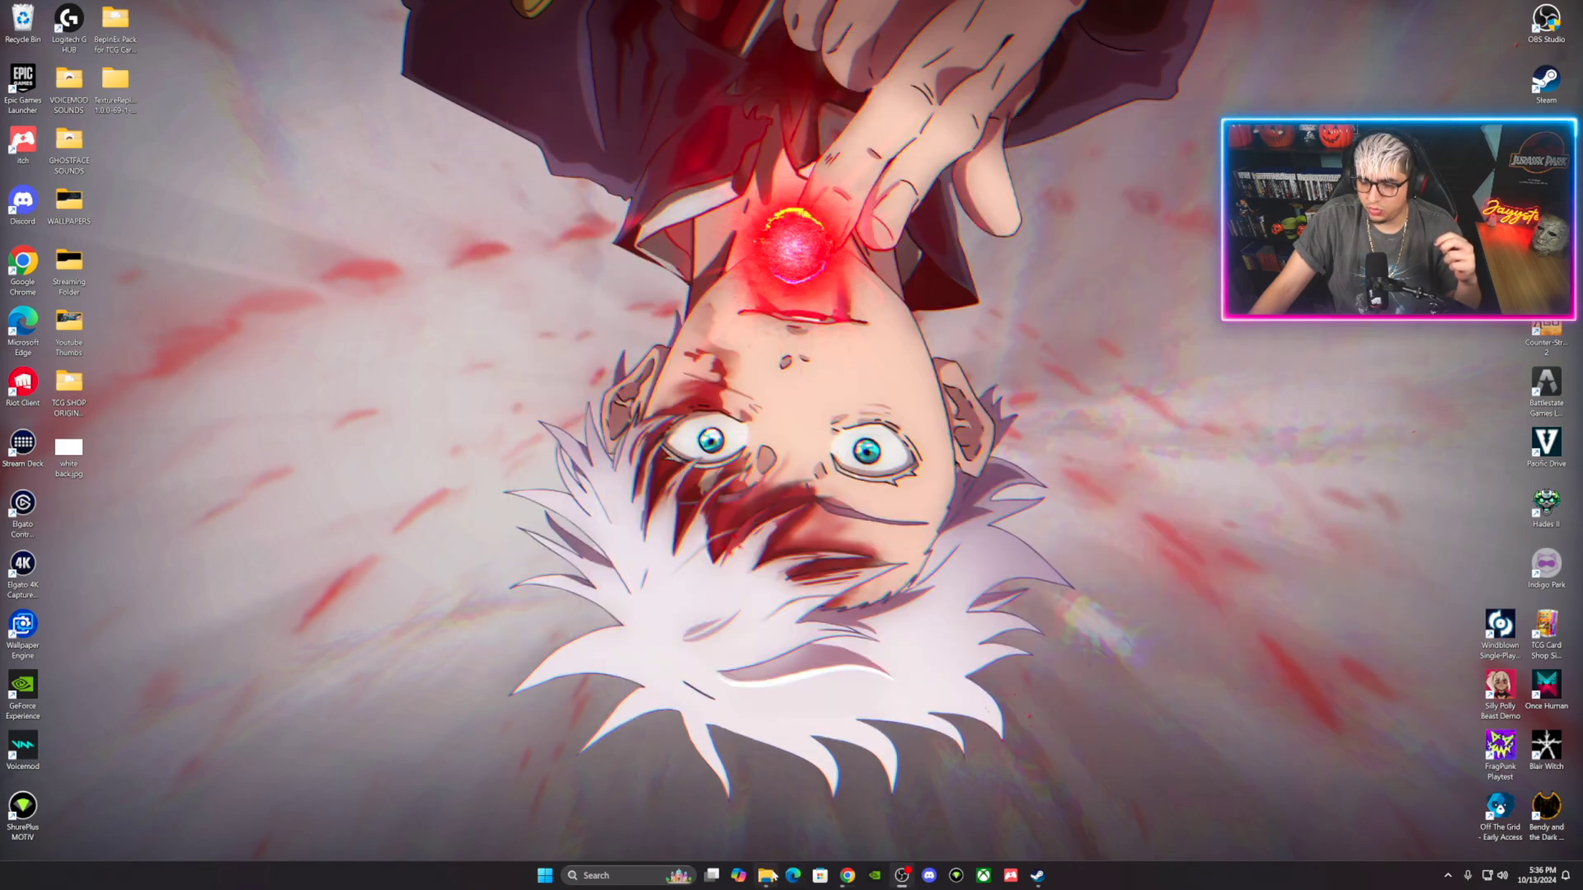
pyautogui.click(848, 876)
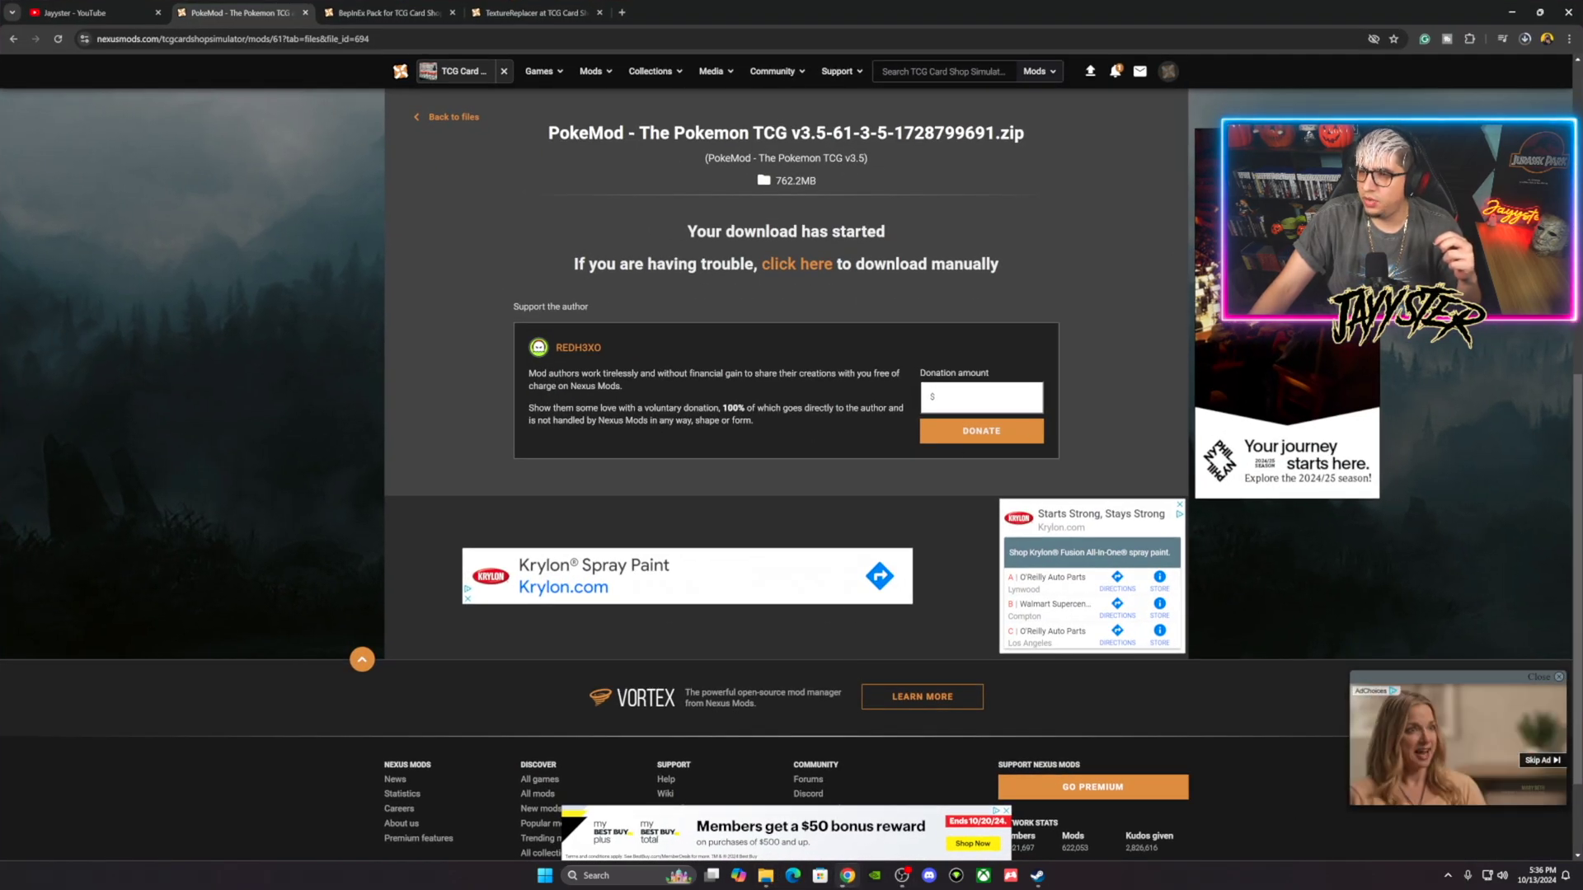
pyautogui.click(1524, 40)
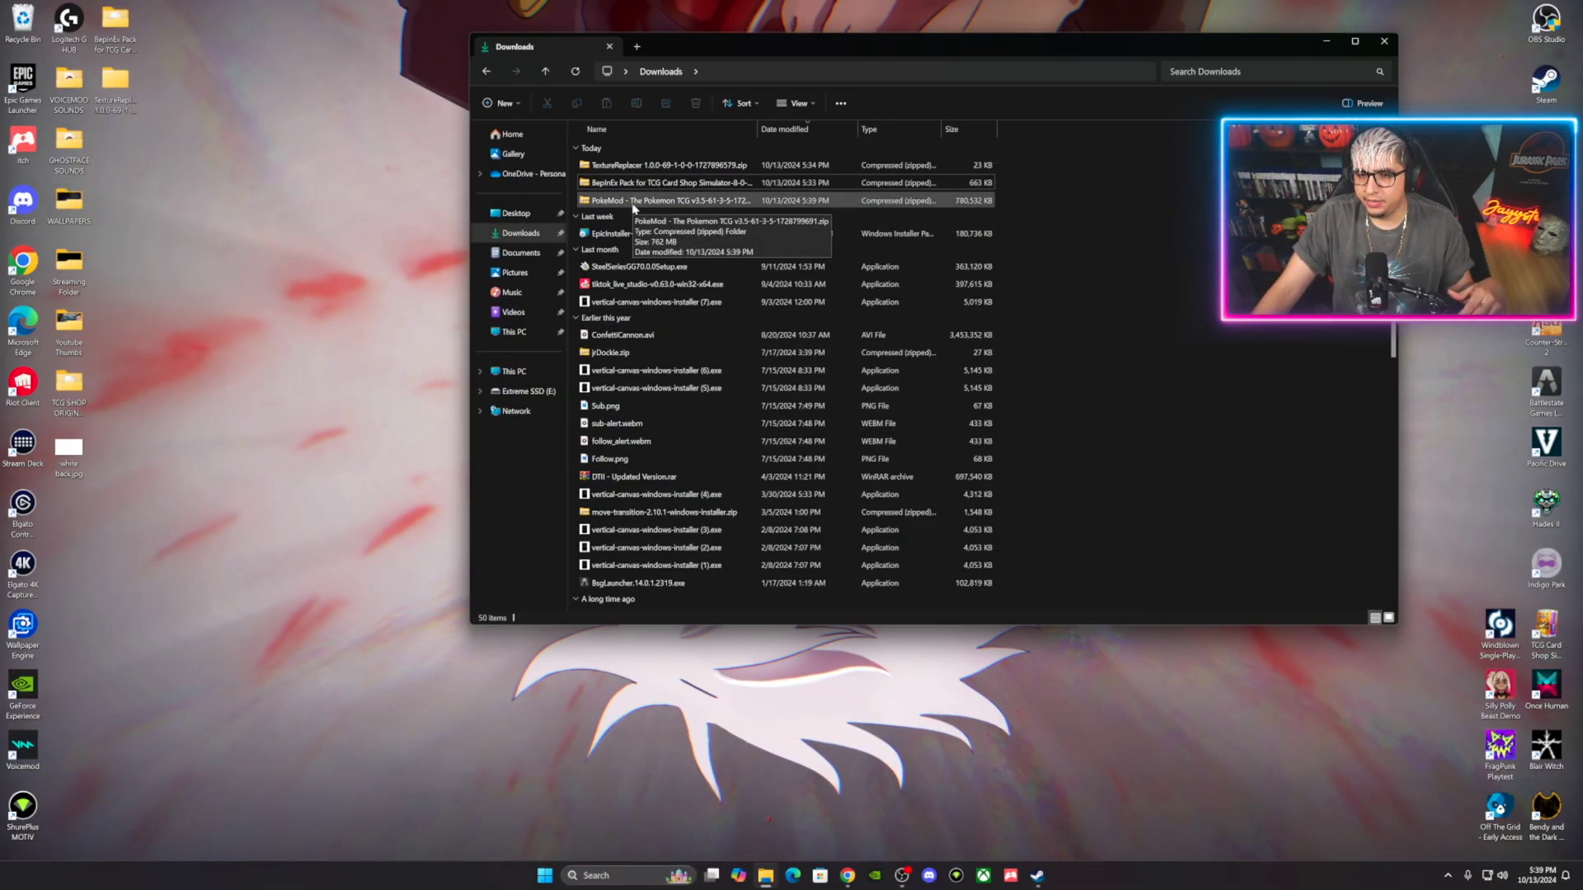
# Extract the PokeMod - The Pokemon TCG v3.5 zip, move the extracted folder to the desktop and minimize the Downloads window.
pyautogui.rightClick(653, 205)
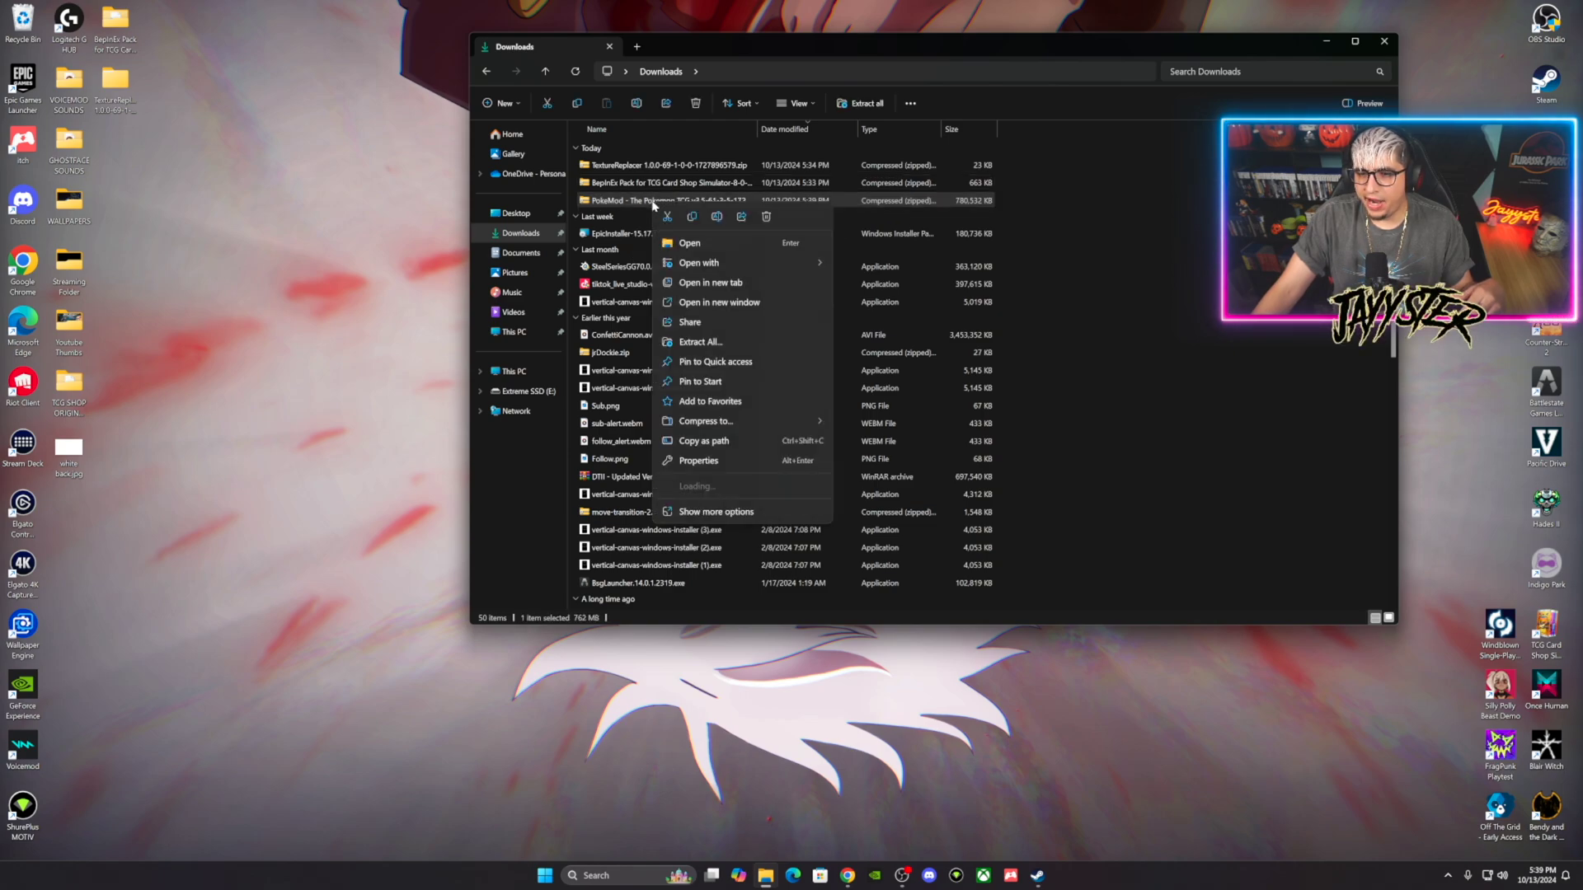
pyautogui.click(685, 343)
pyautogui.click(895, 565)
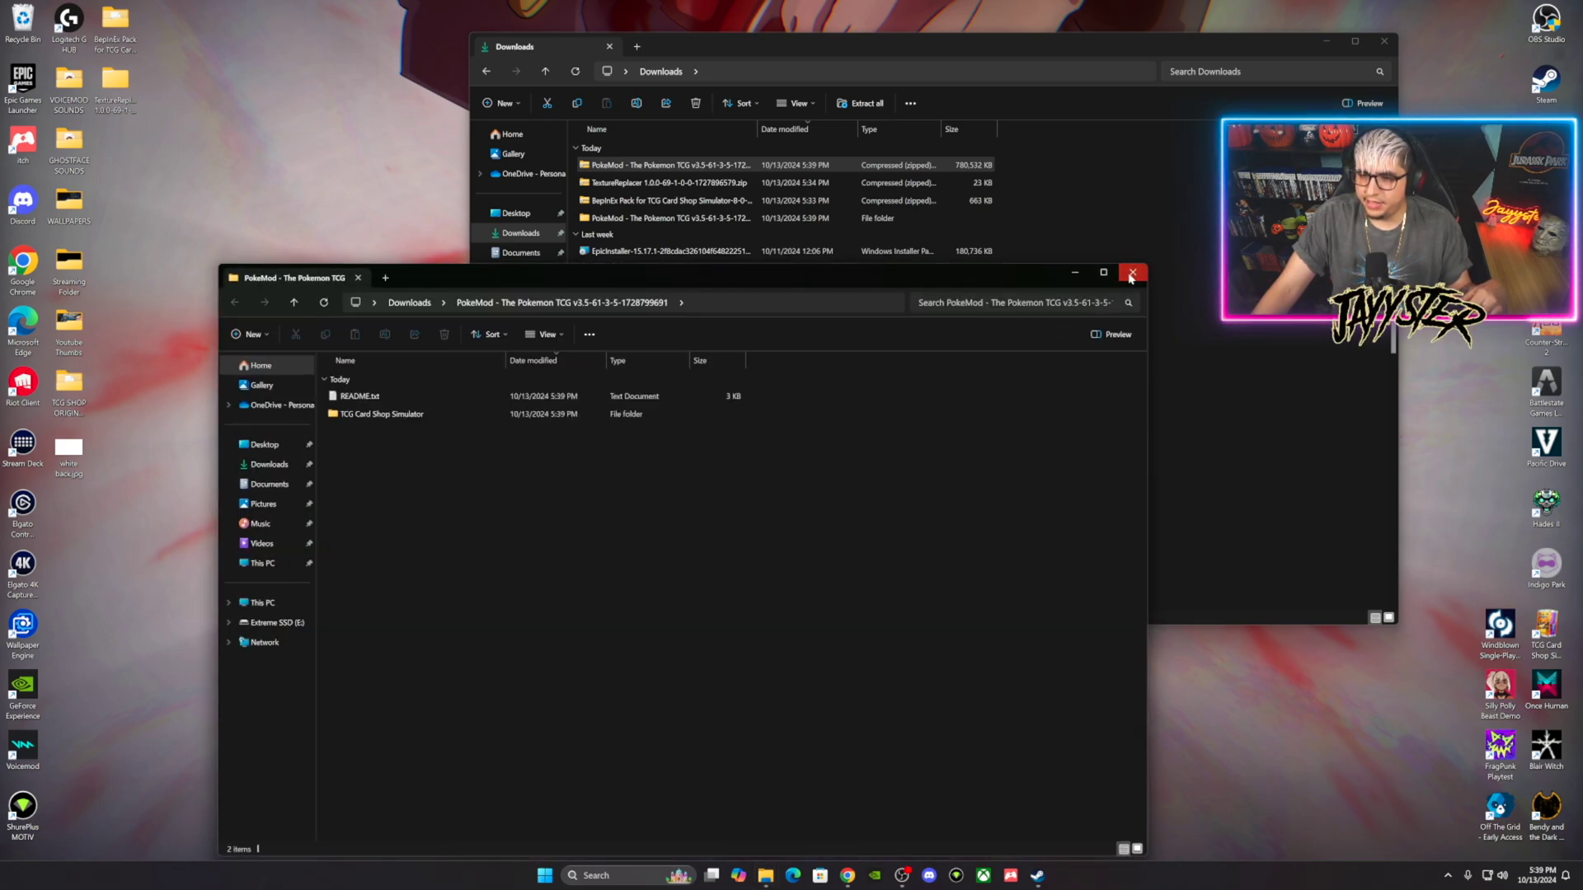
pyautogui.click(1132, 273)
pyautogui.moveTo(684, 221); pyautogui.dragTo(124, 157)
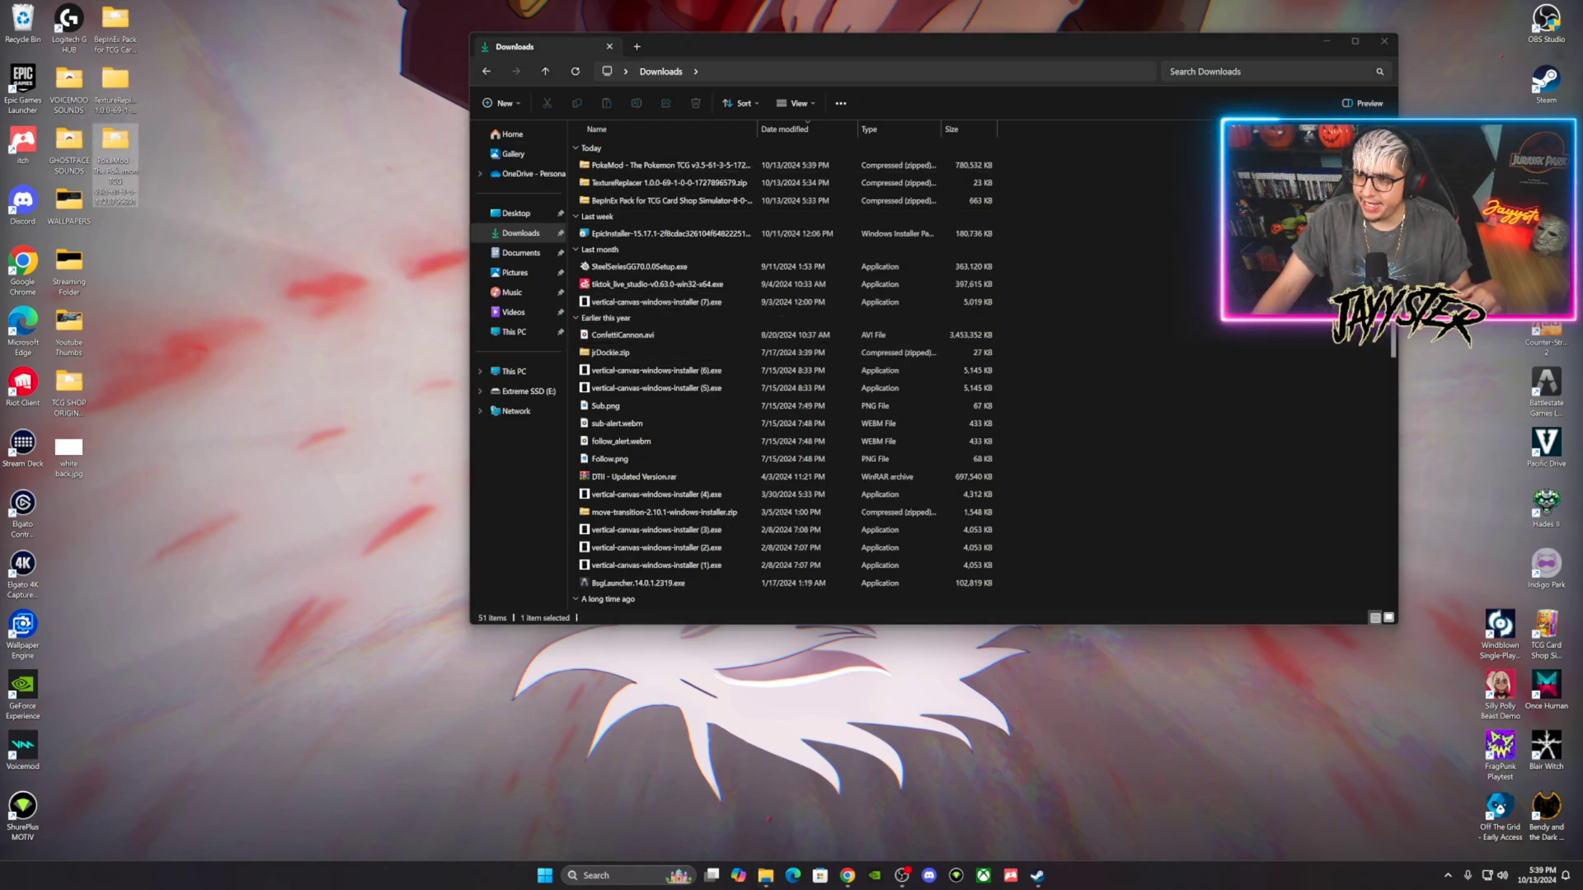
pyautogui.click(1324, 43)
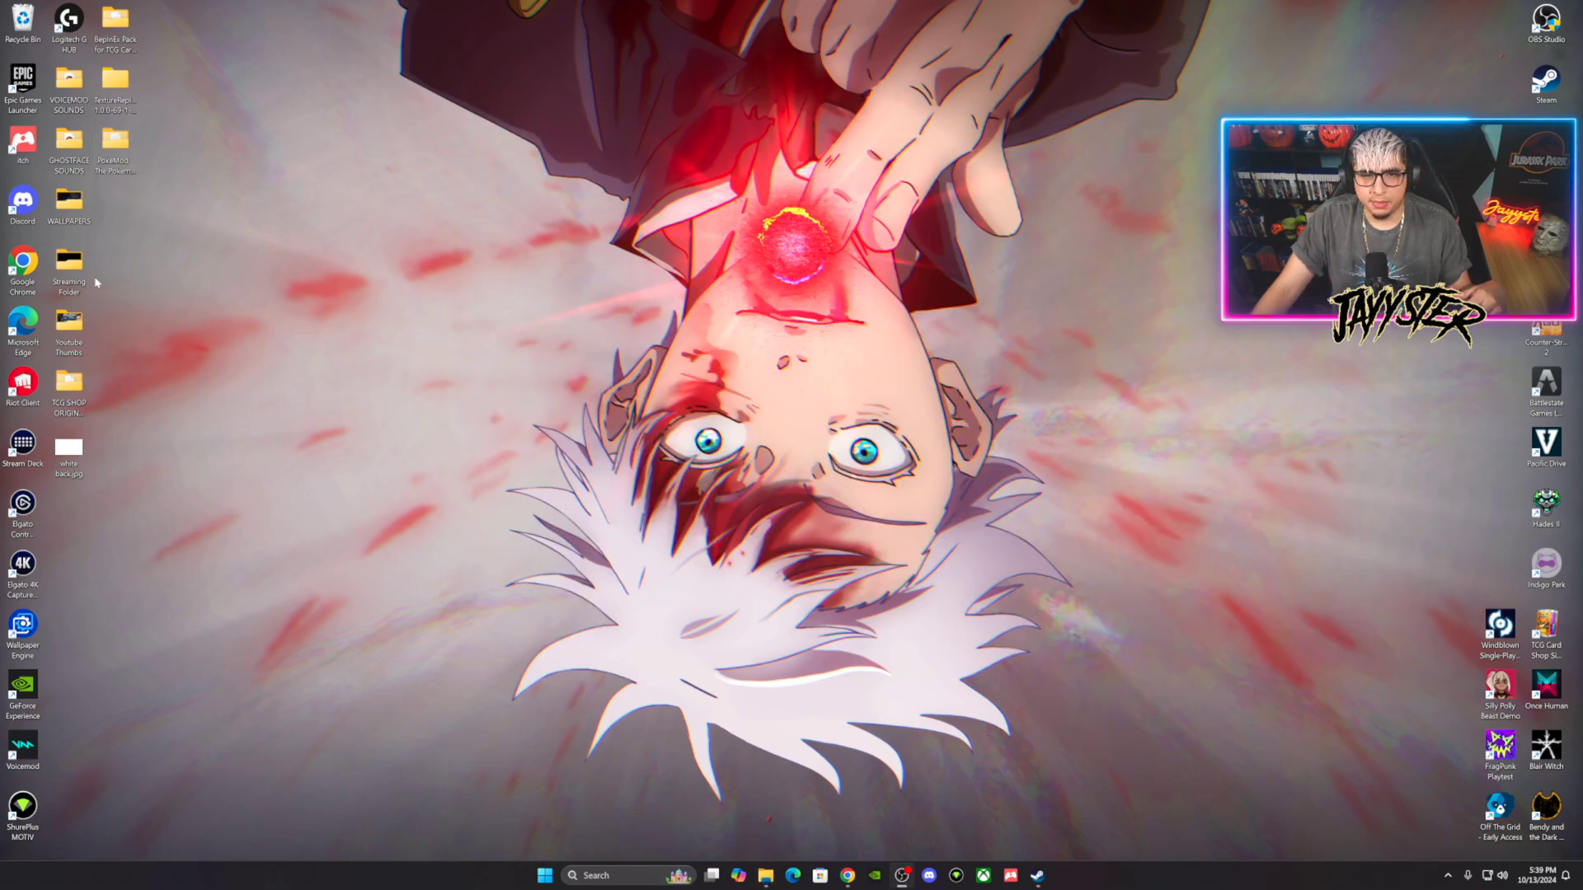
# Copy all five items inside the BepInEx Pack folder on the desktop.
pyautogui.doubleClick(119, 23)
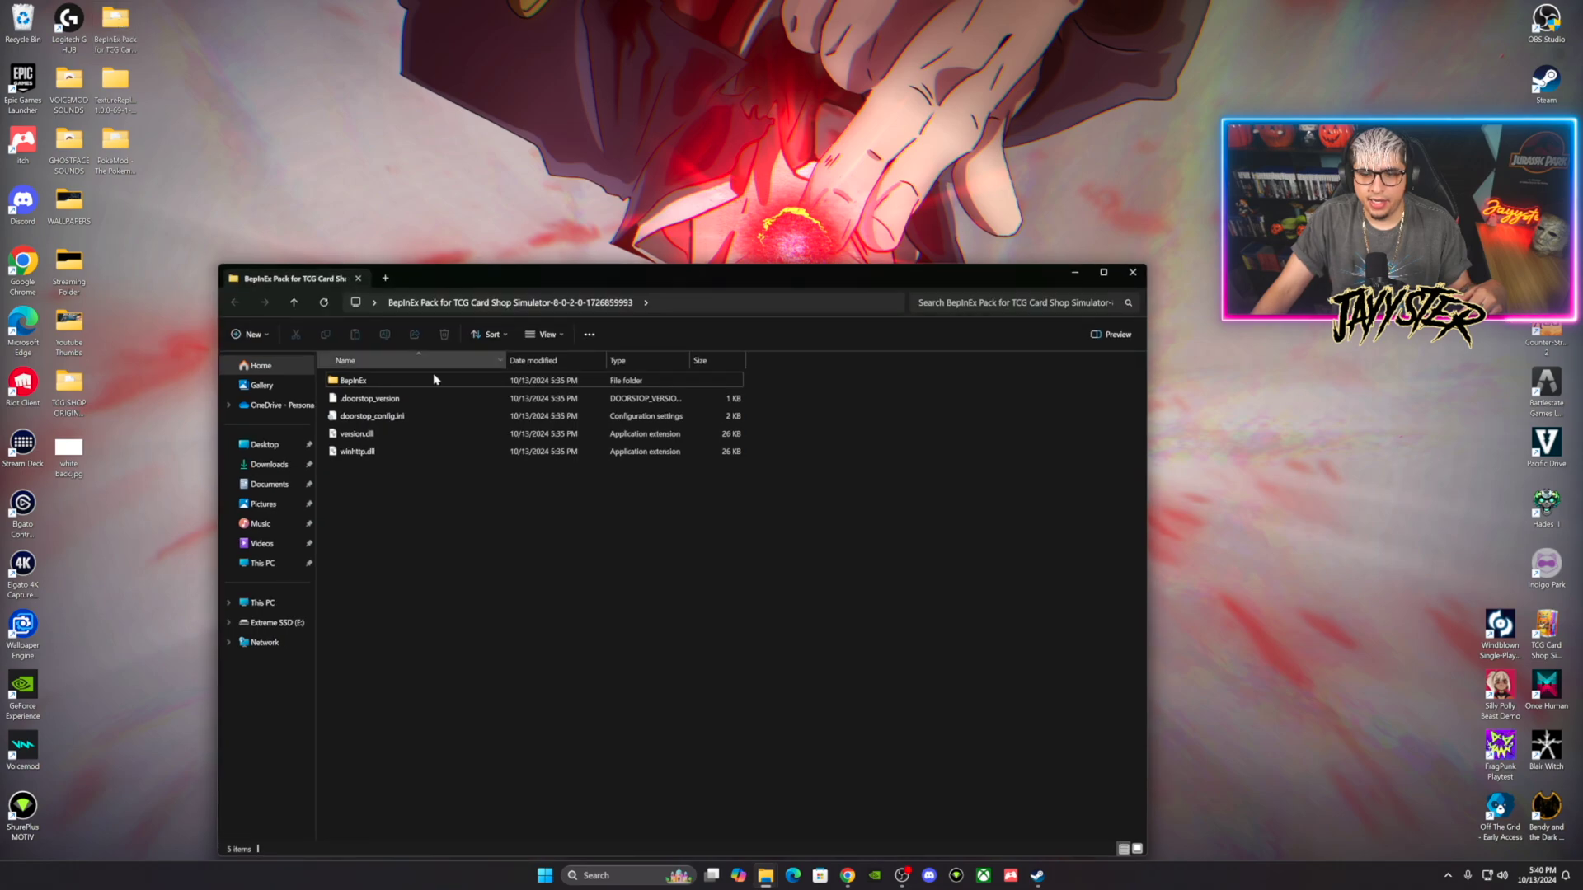
pyautogui.moveTo(381, 505); pyautogui.dragTo(372, 383)
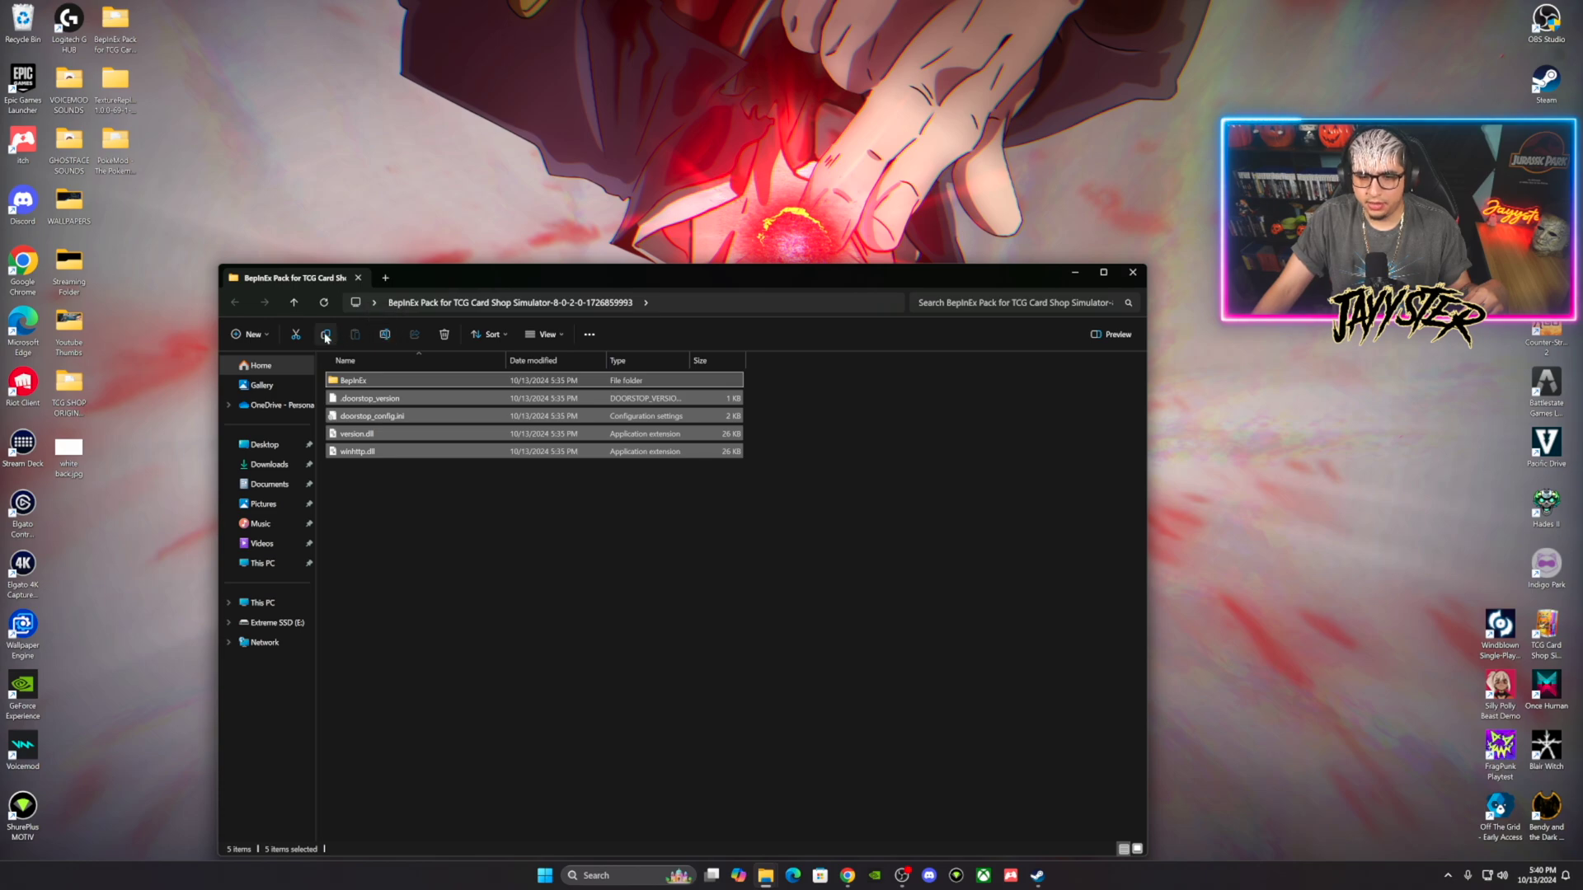
pyautogui.click(325, 337)
# Switch to the Steam library and arrange its window beside the BepInEx Pack folder window.
pyautogui.moveTo(1078, 292); pyautogui.dragTo(883, 89)
pyautogui.click(1041, 874)
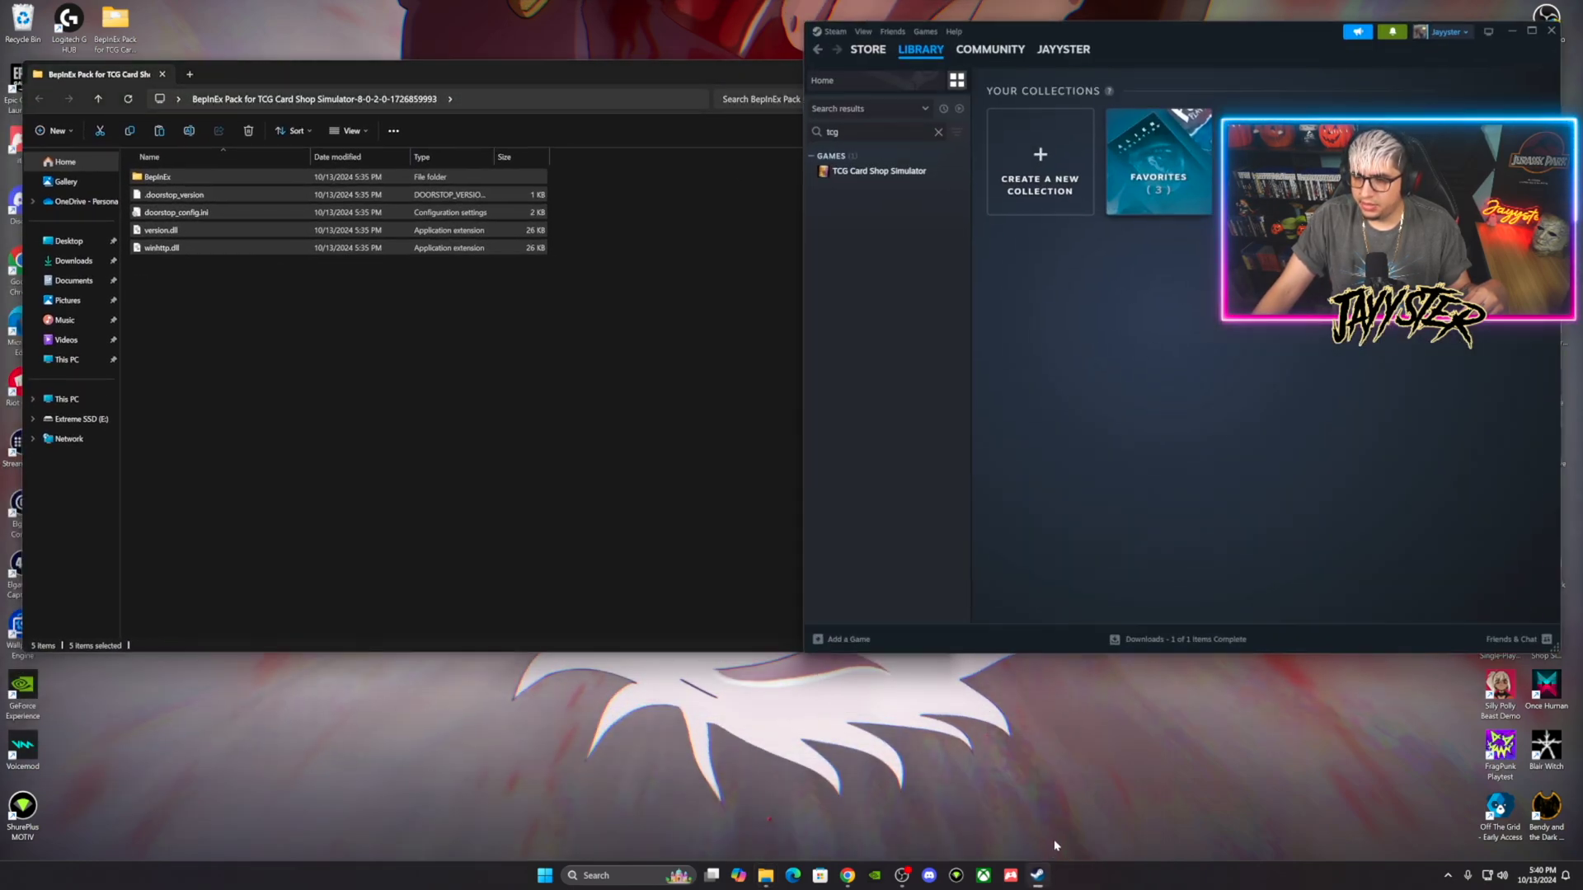
pyautogui.moveTo(1242, 45); pyautogui.dragTo(1381, 72)
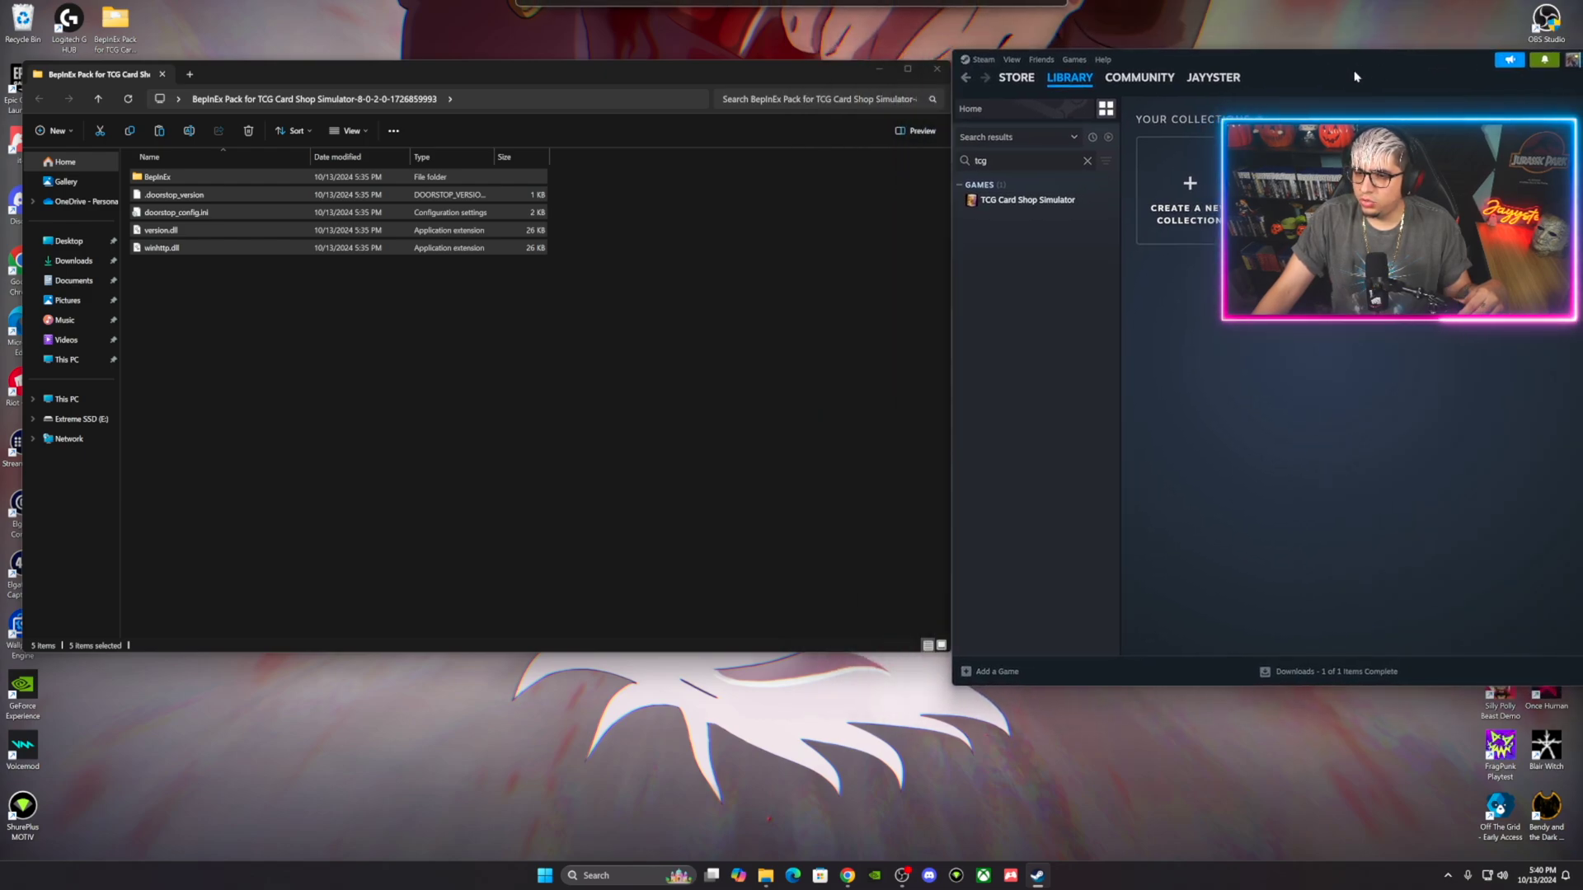
# Browse TCG Card Shop Simulator's local files from Steam, paste the copied BepInEx Pack items into the game folder and close its window.
pyautogui.rightClick(1036, 208)
pyautogui.moveTo(1077, 279)
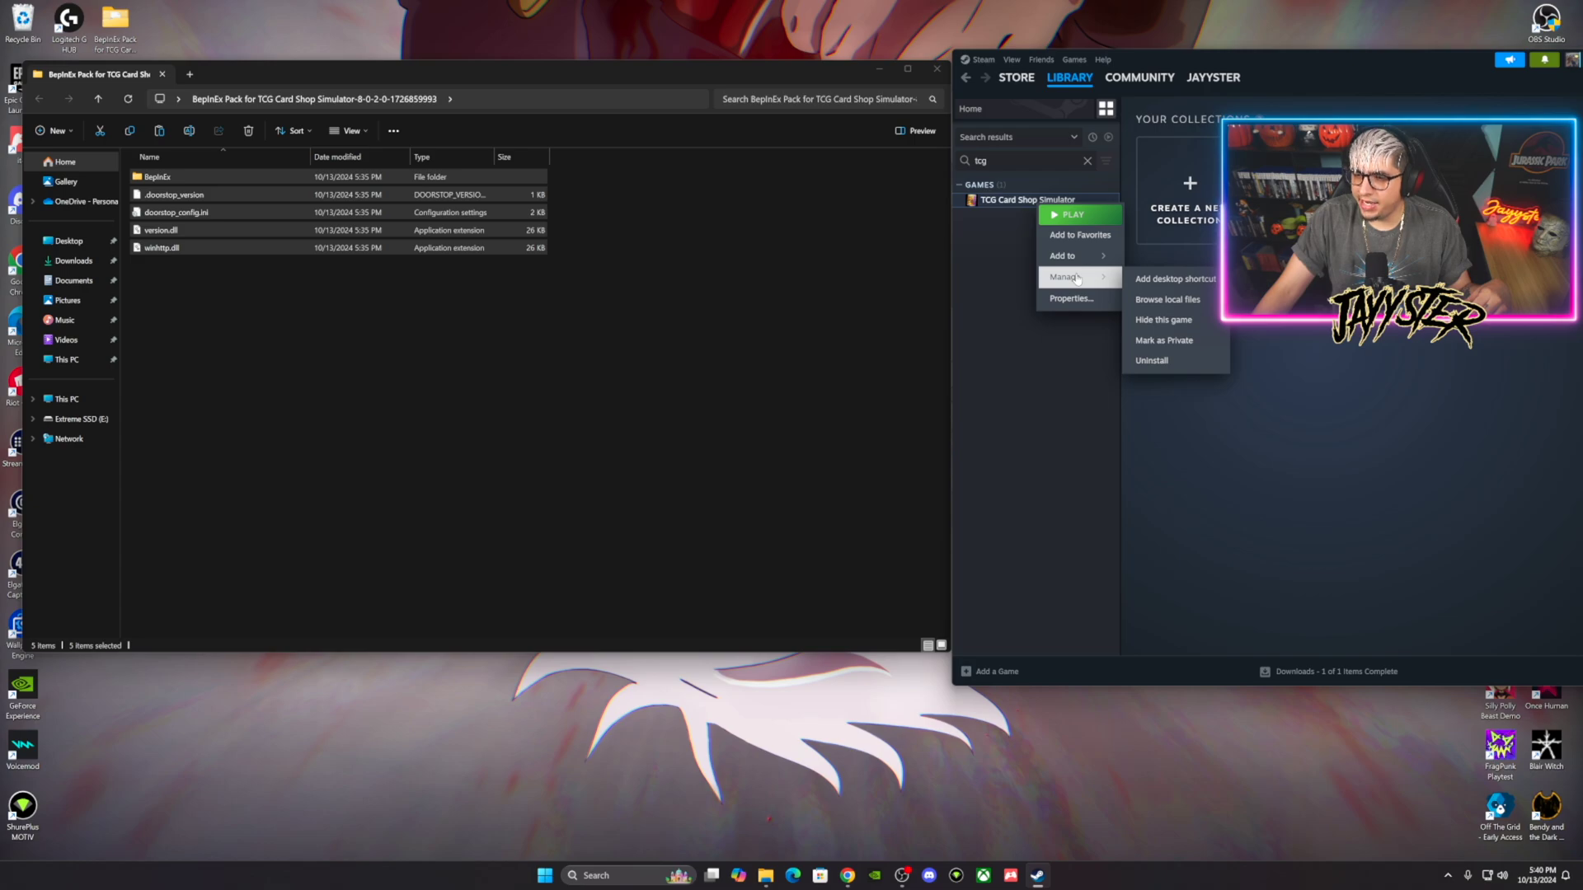
pyautogui.click(1168, 299)
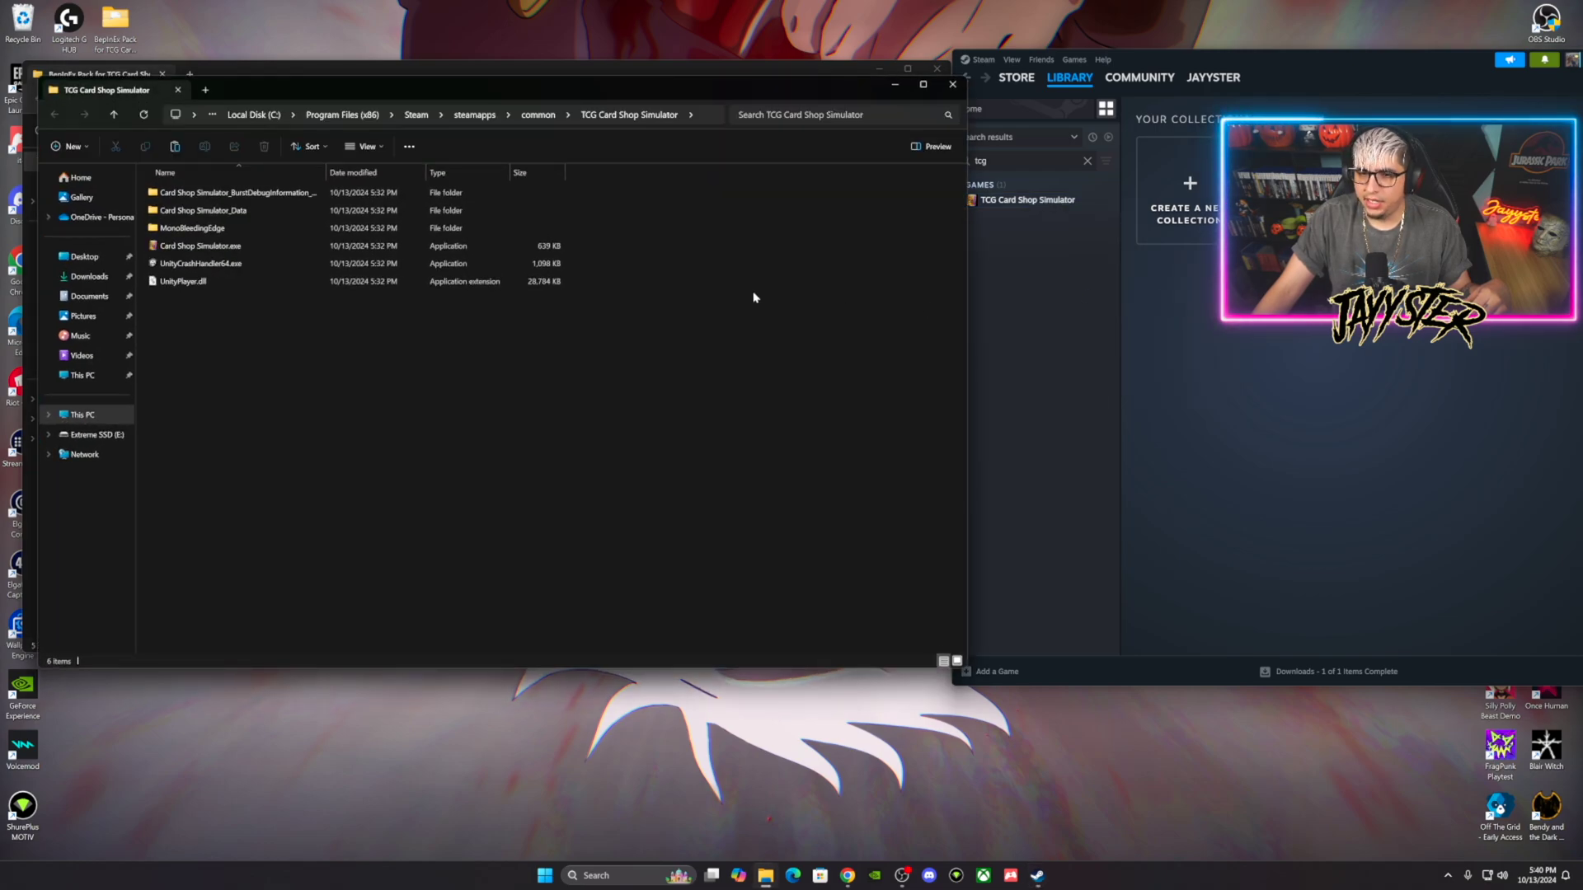
pyautogui.moveTo(726, 100); pyautogui.dragTo(939, 125)
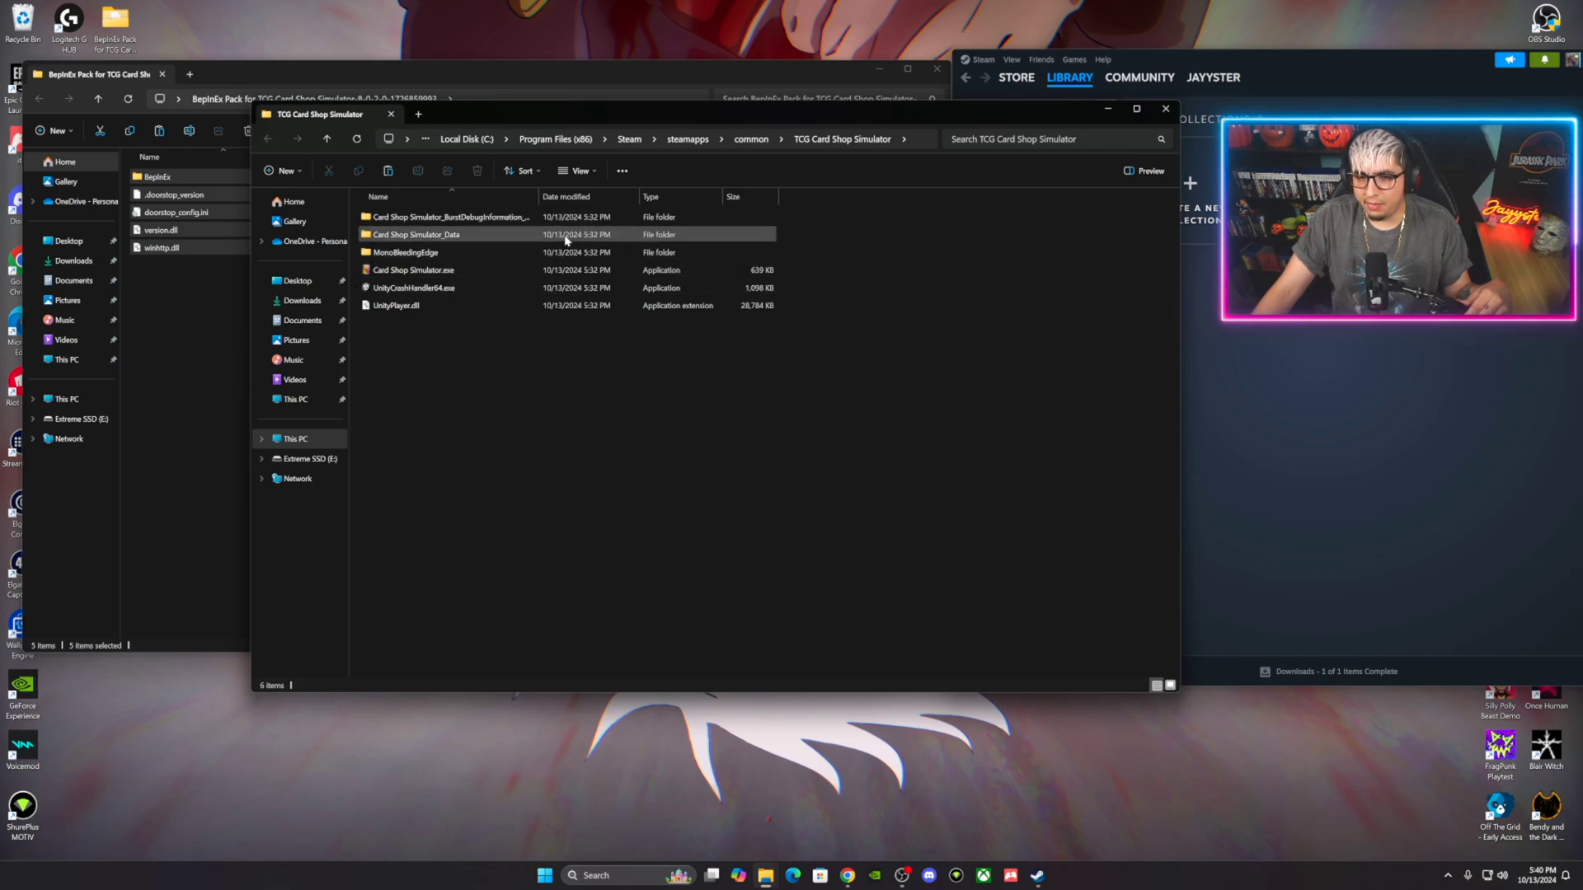
pyautogui.rightClick(809, 233)
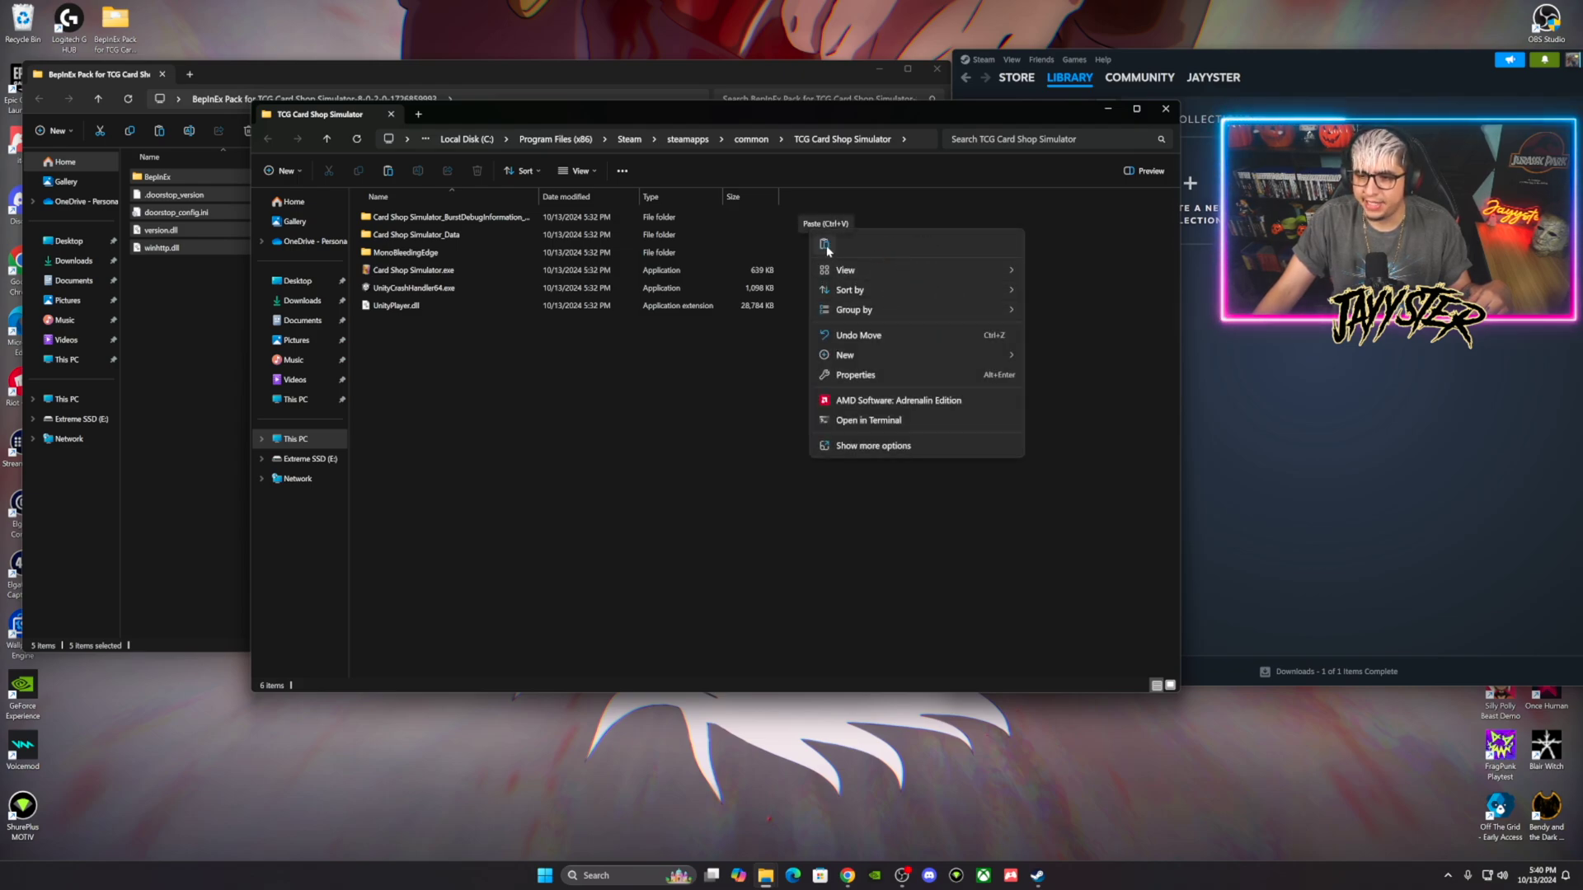
pyautogui.click(824, 244)
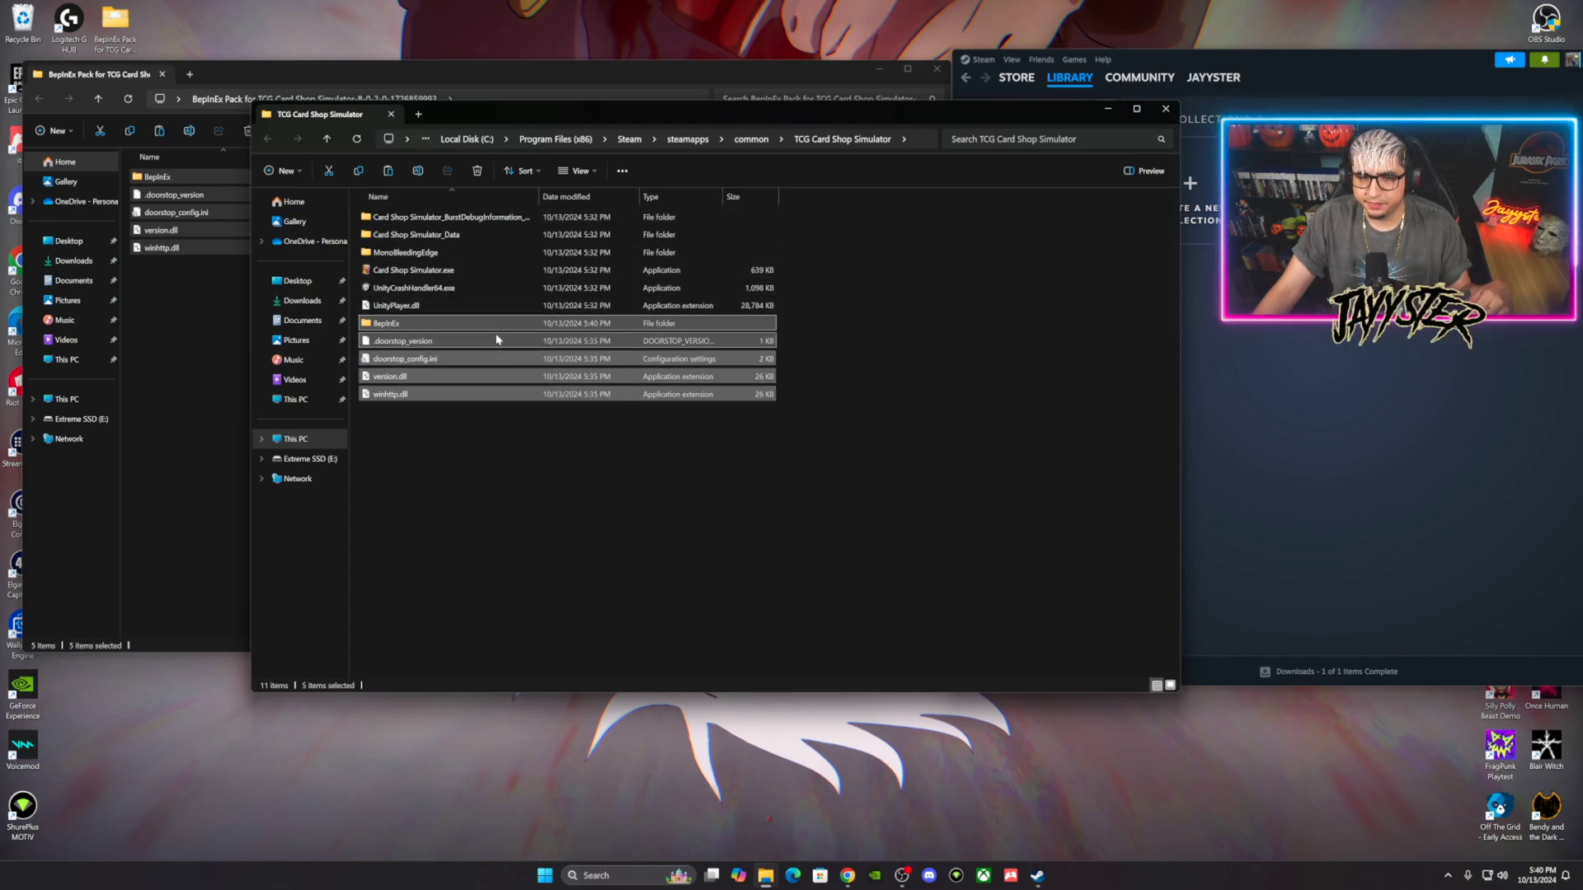
pyautogui.click(1166, 108)
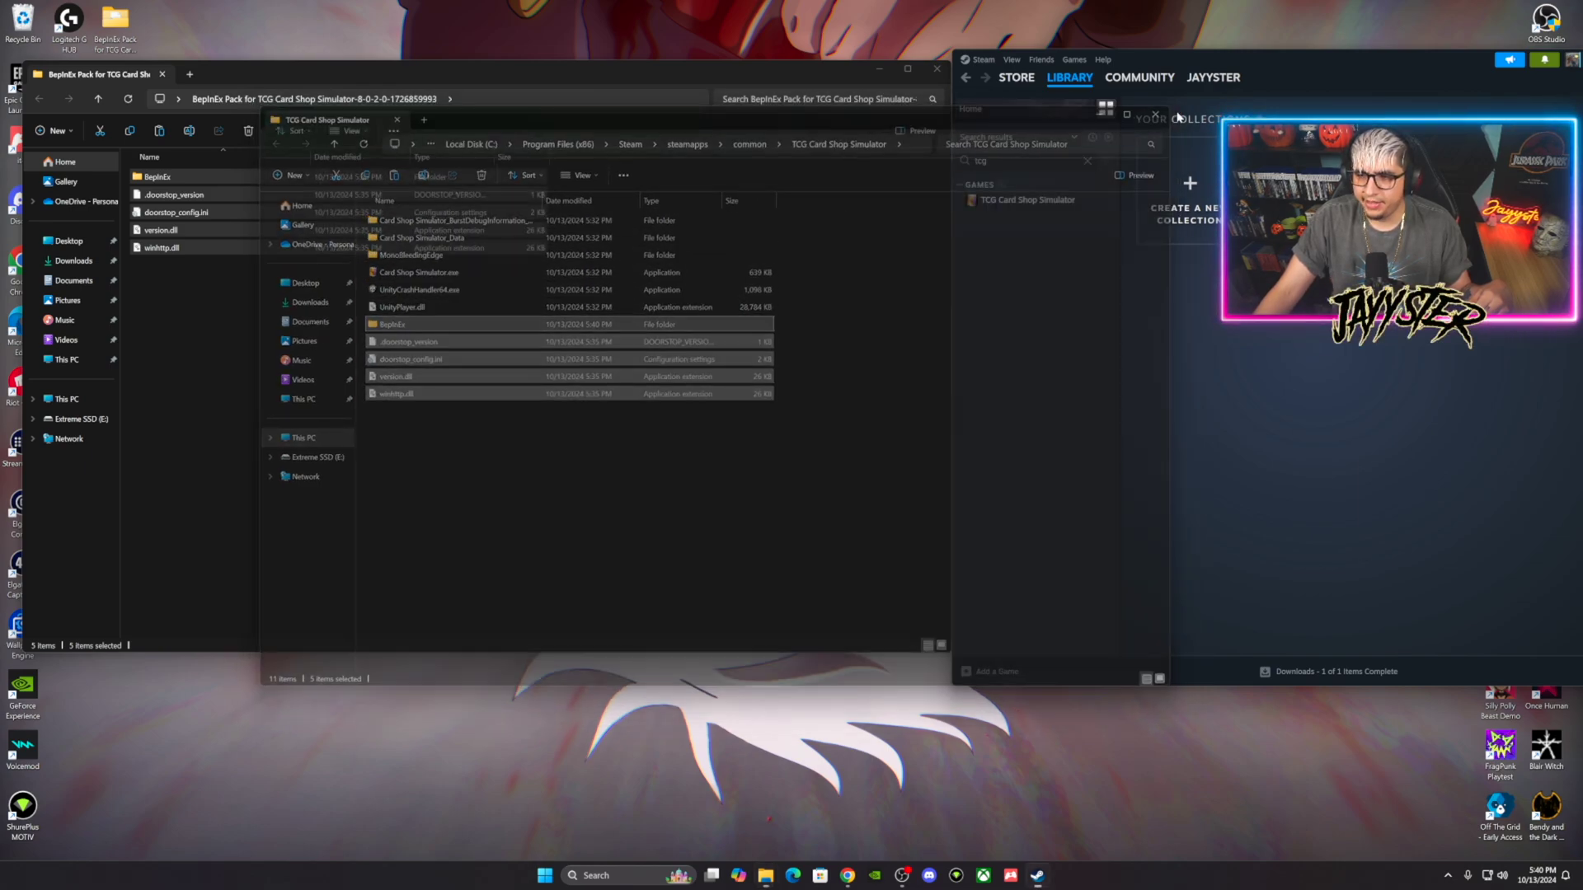
# Reopen the game's local files to review the pasted BepInEx items, and close that window and the BepInEx Pack window.
pyautogui.rightClick(1022, 201)
pyautogui.moveTo(1055, 275)
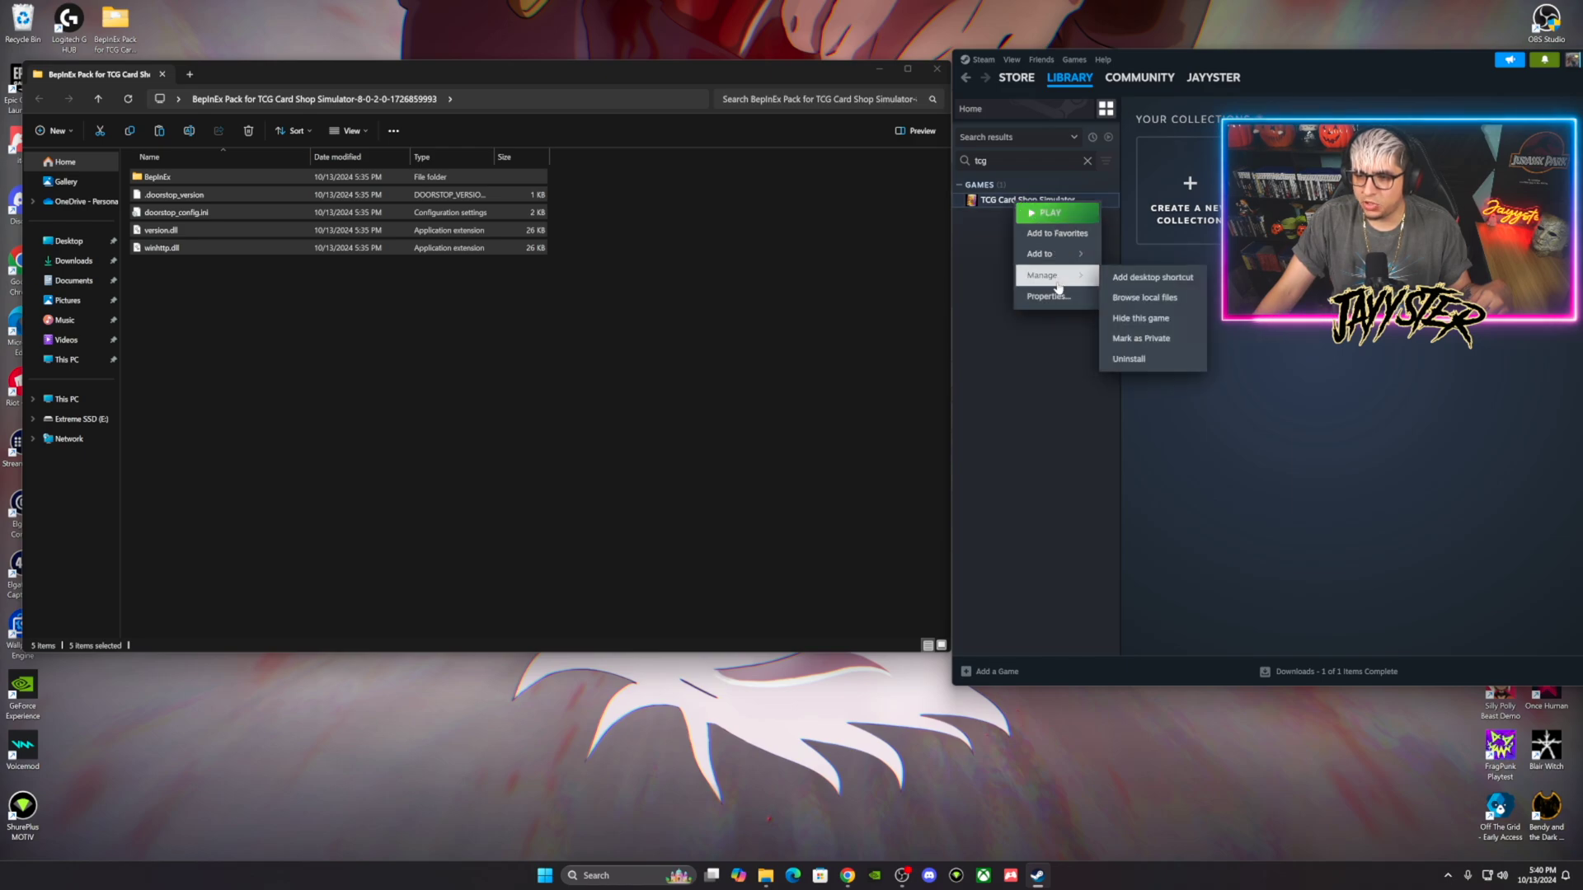
pyautogui.click(1145, 298)
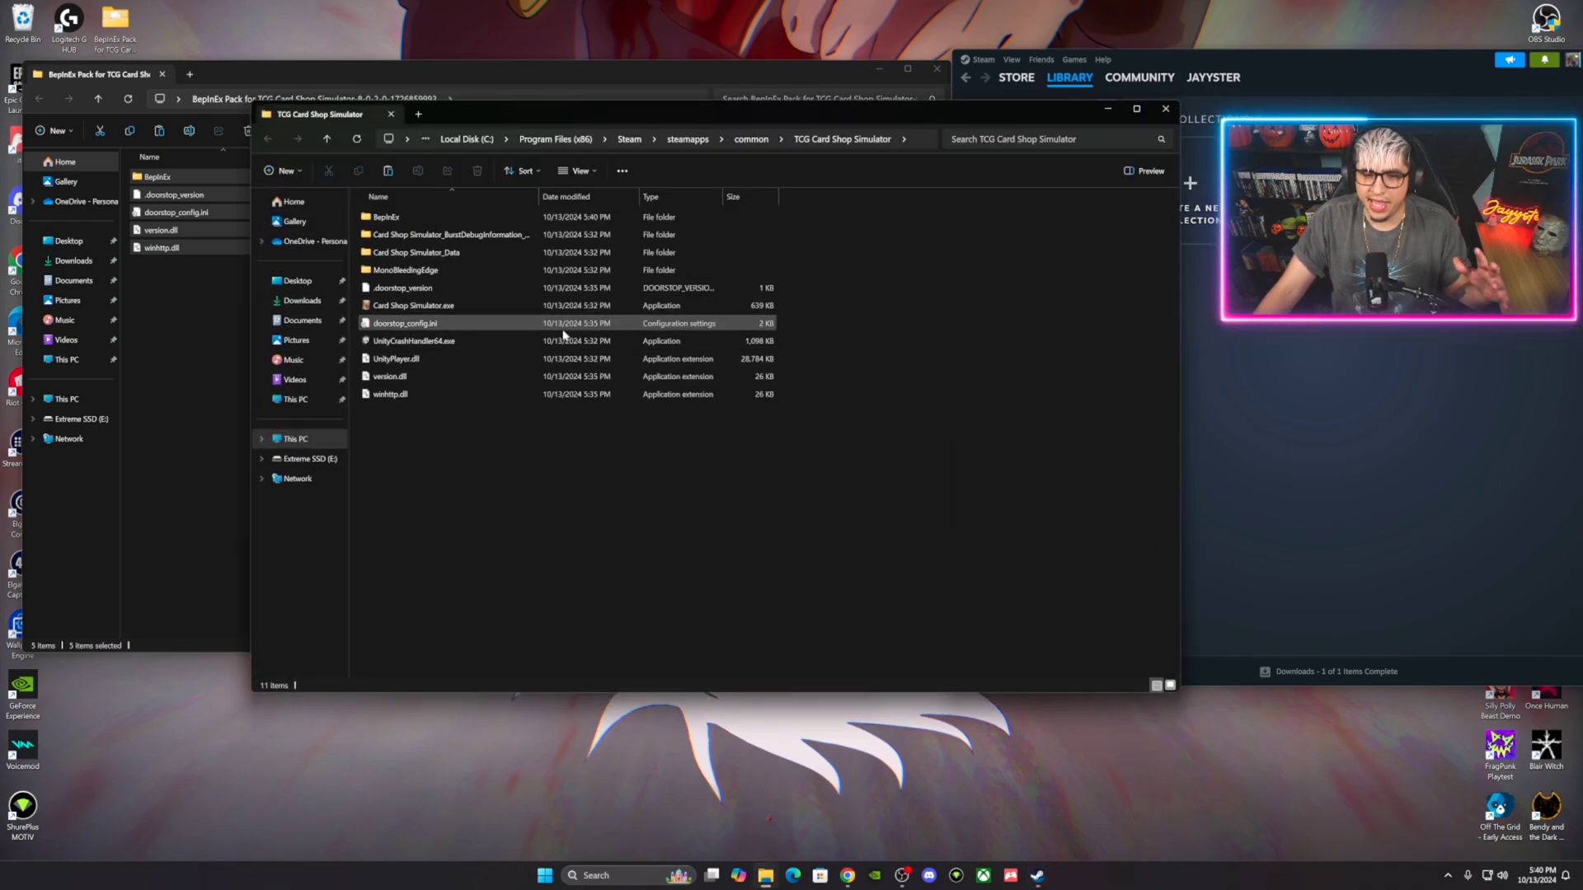
pyautogui.rightClick(823, 232)
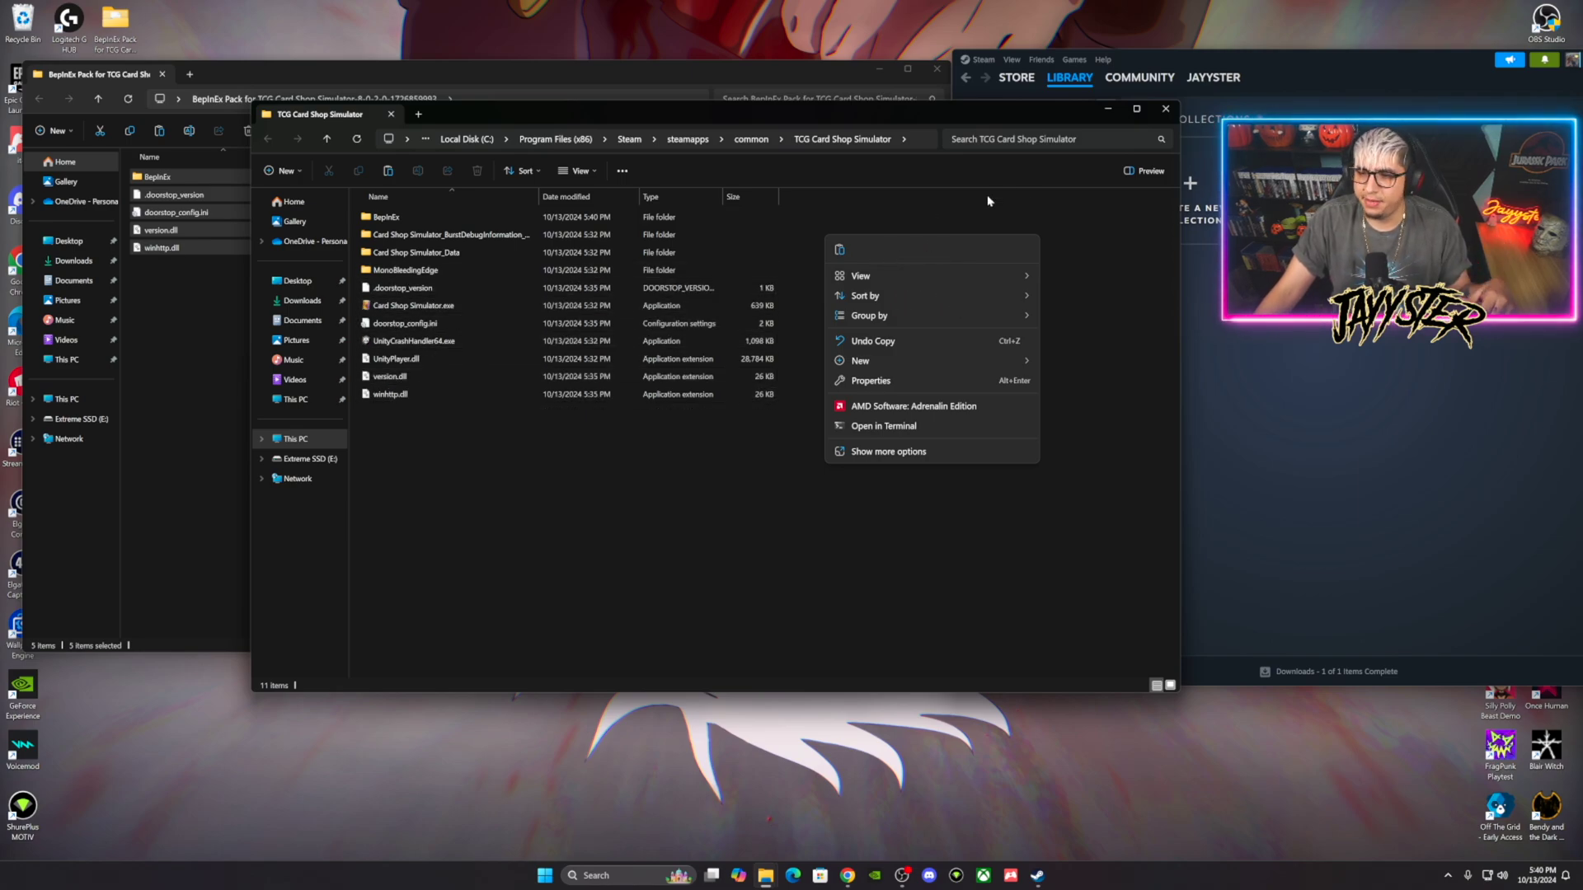
pyautogui.press('Escape')
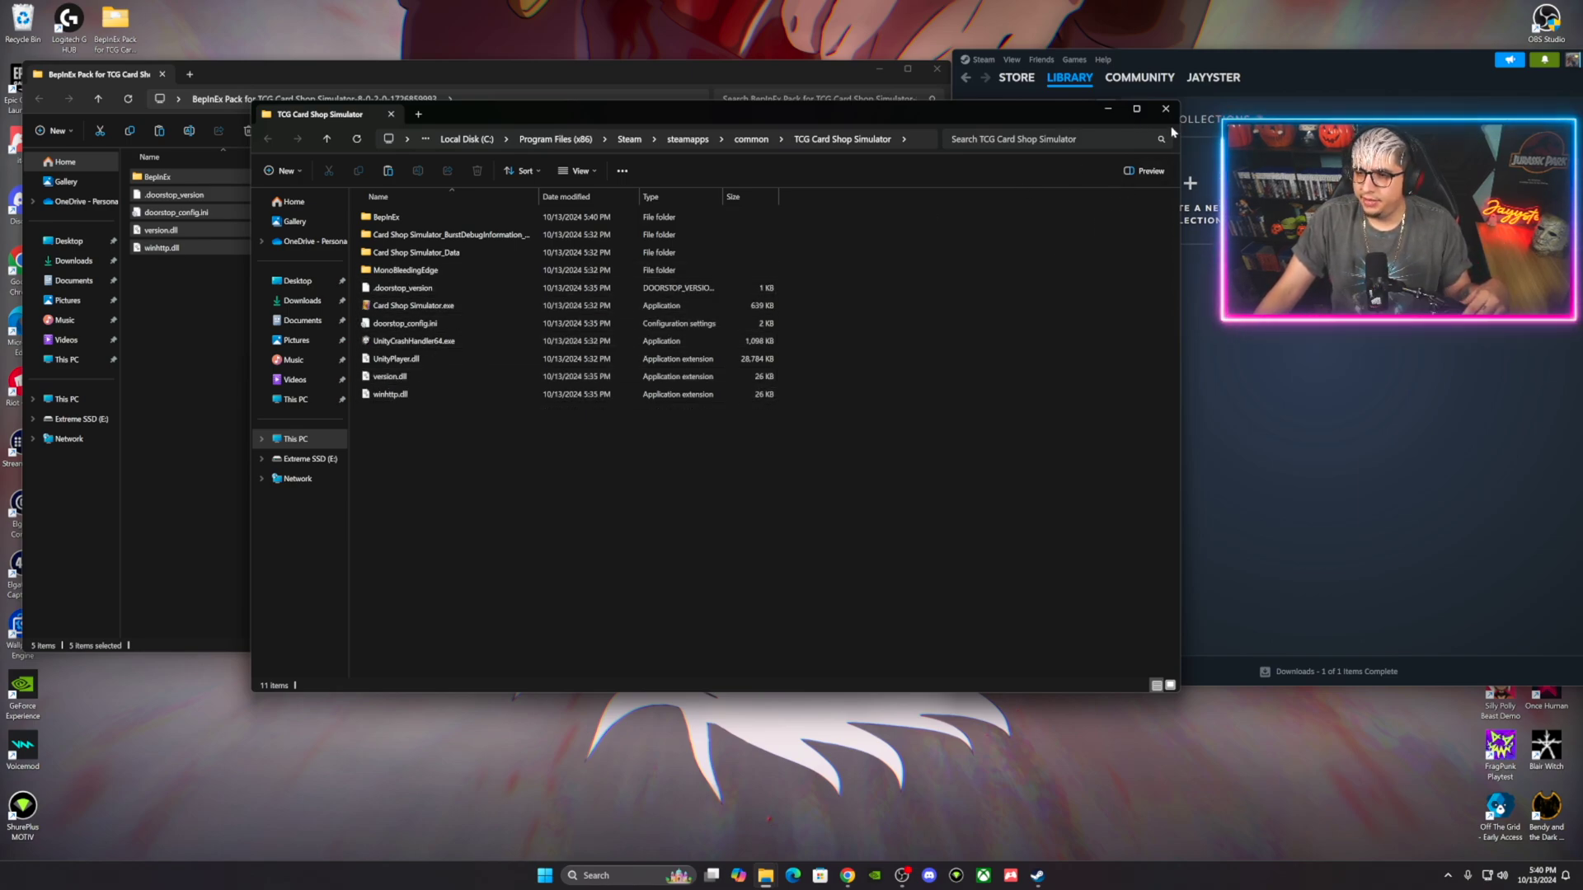
pyautogui.click(1165, 108)
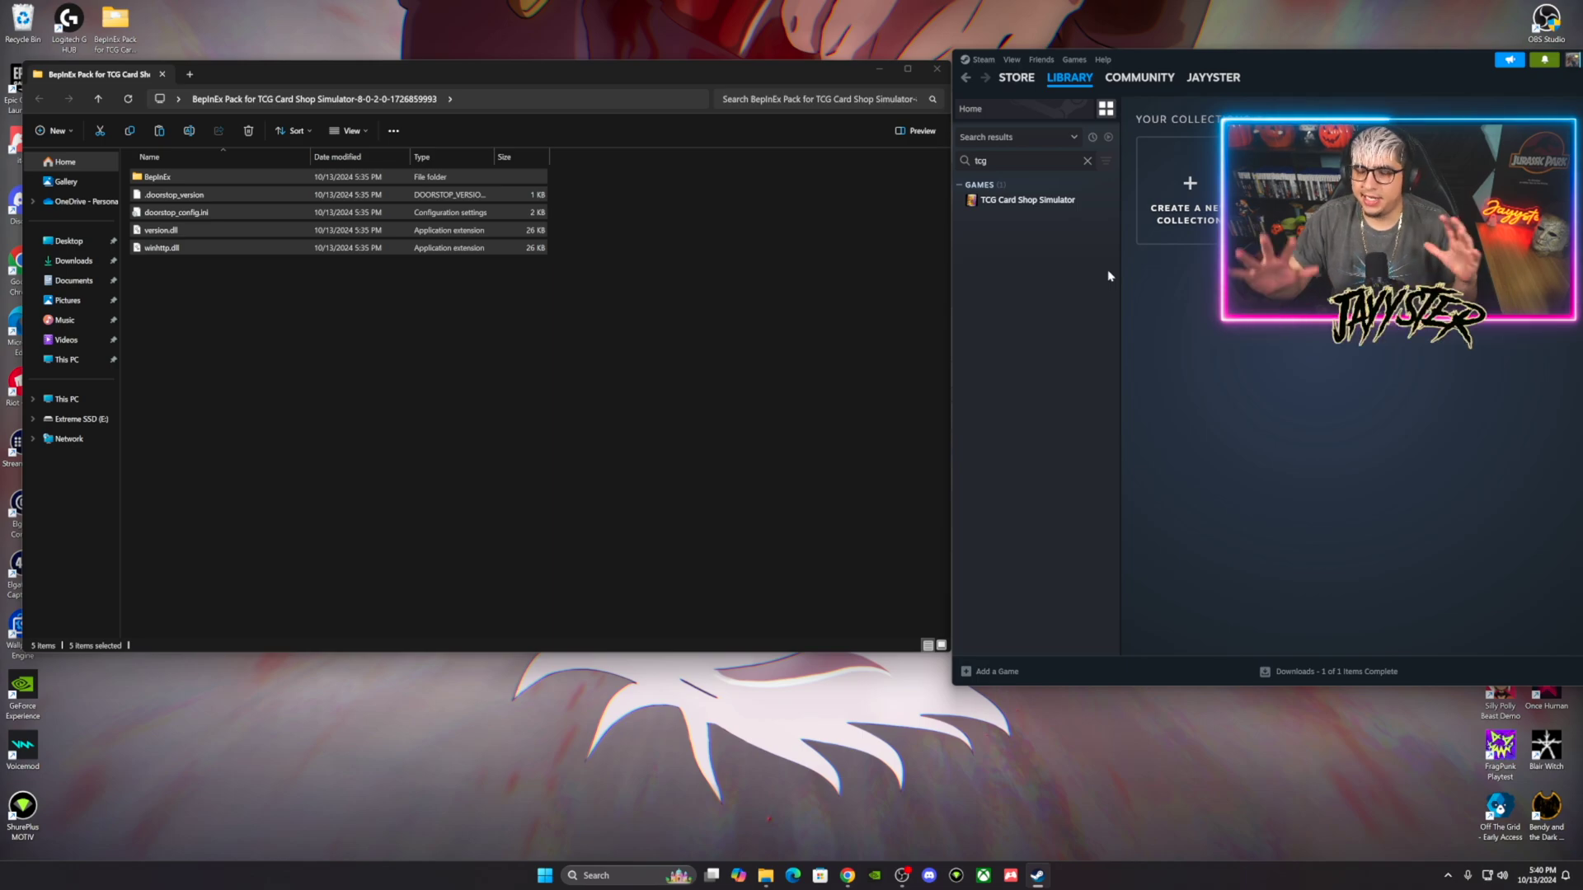
pyautogui.click(938, 70)
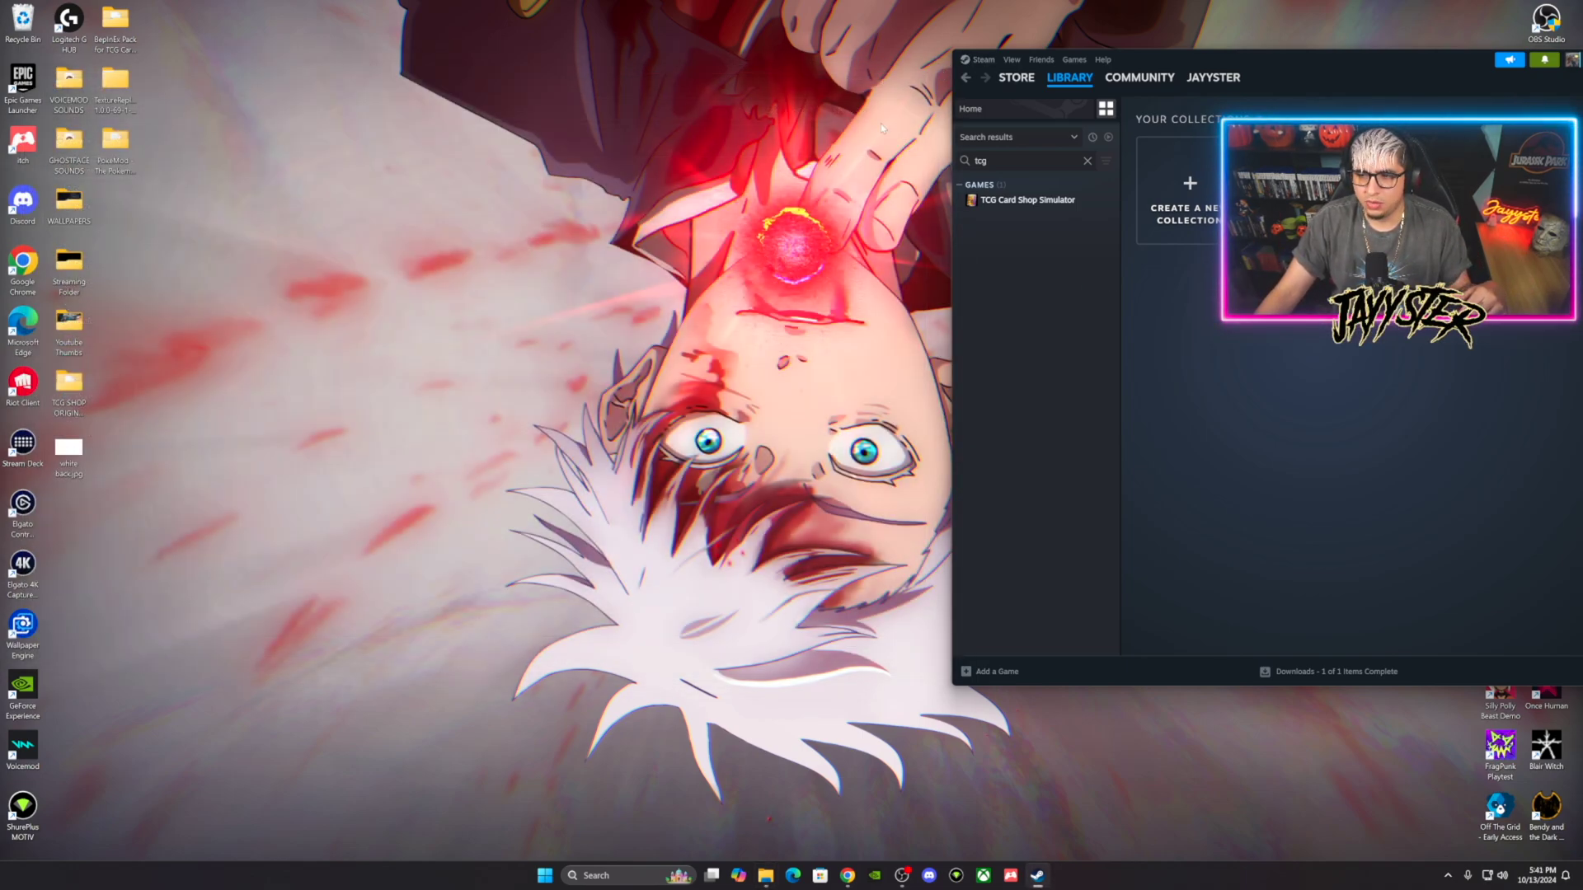
# Copy the TextureReplacer folder from inside the TextureReplacer 1.0.0 folder on the desktop and place its window beside Steam.
pyautogui.doubleClick(125, 82)
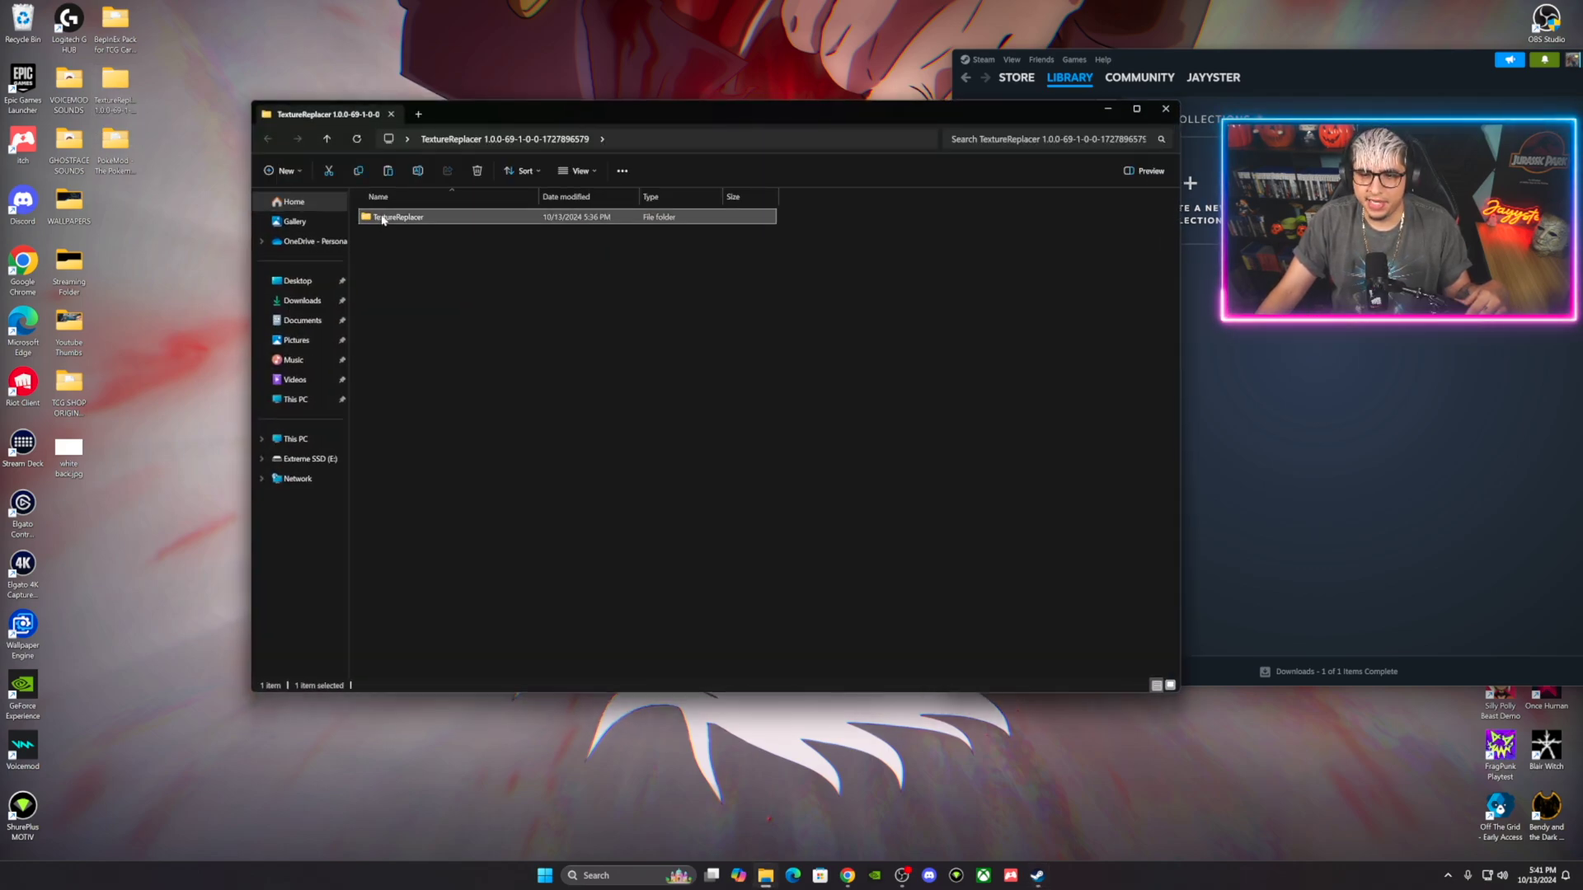
pyautogui.rightClick(382, 218)
pyautogui.click(717, 119)
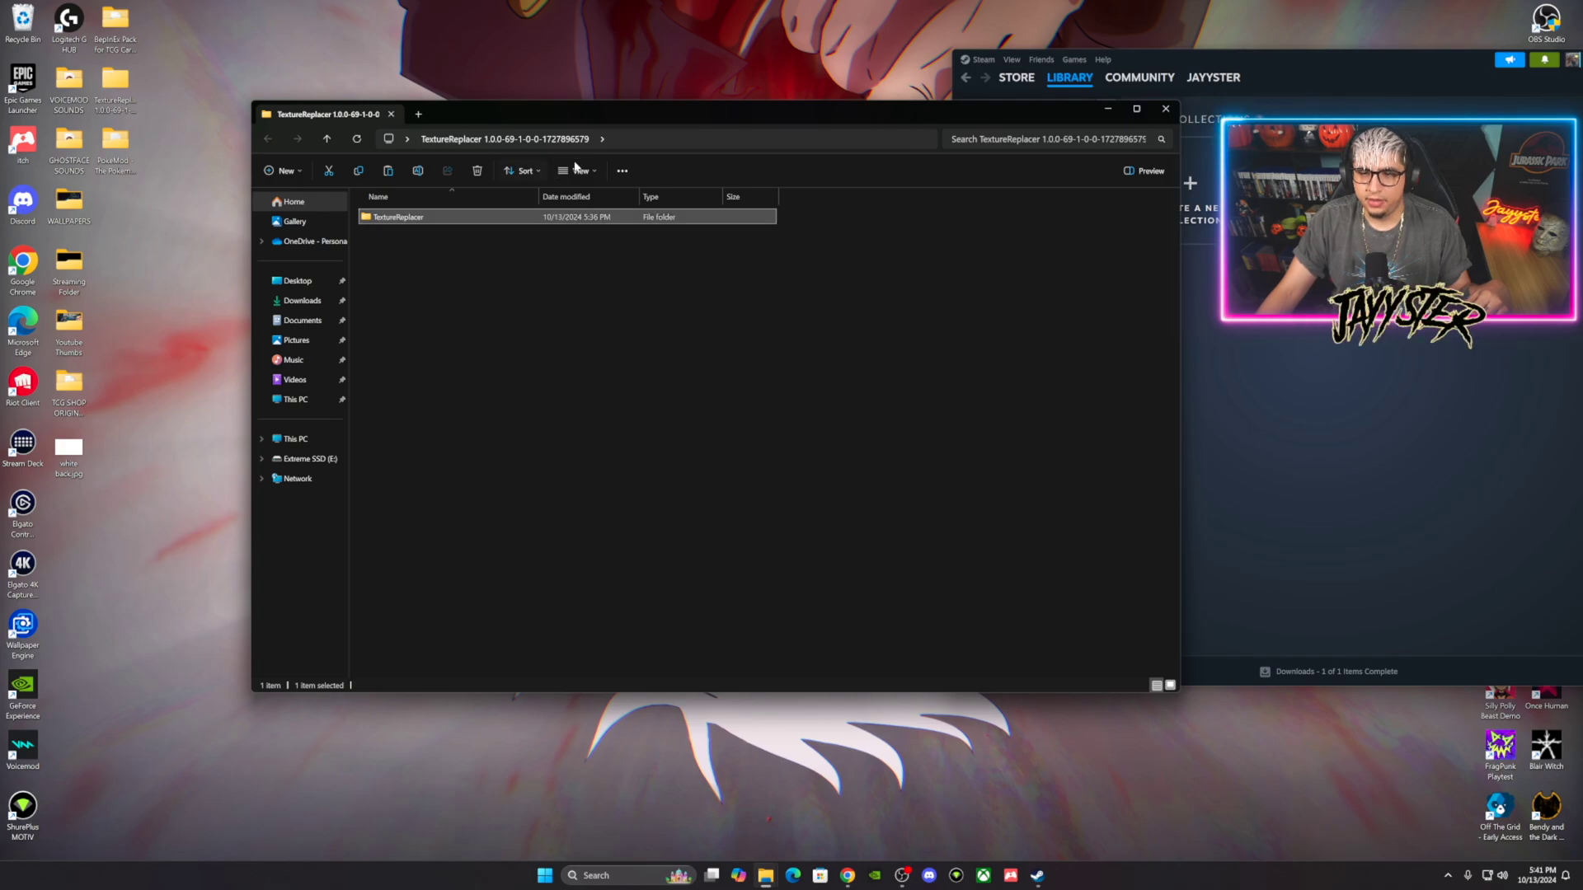
pyautogui.moveTo(719, 117); pyautogui.dragTo(465, 84)
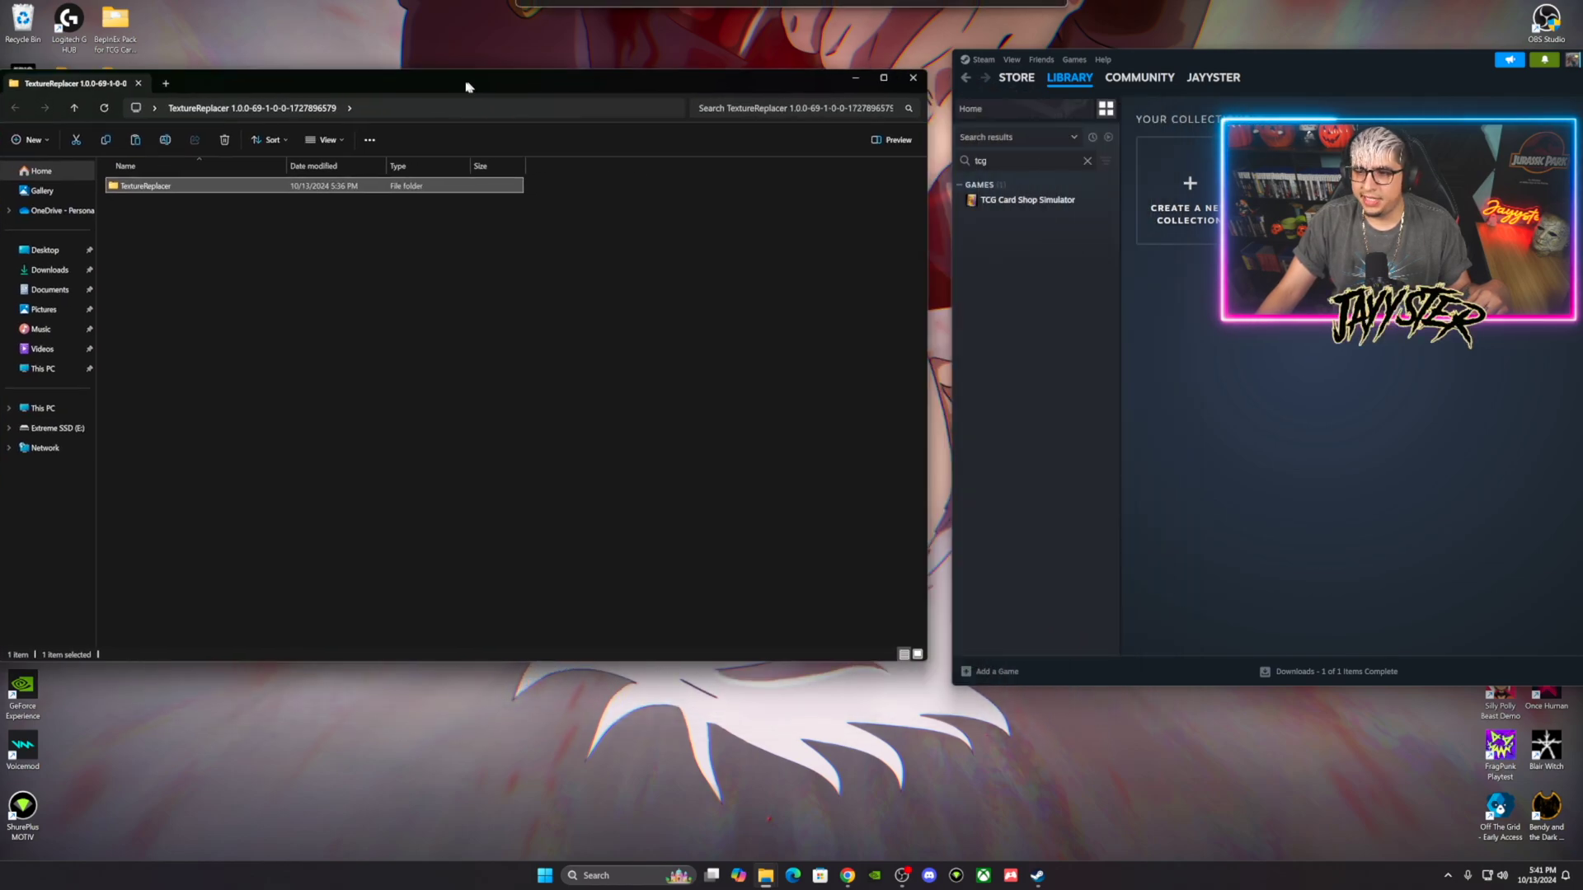
# Paste the TextureReplacer folder into BepInEx > plugins in the game's local files and close both folder windows.
pyautogui.rightClick(1007, 205)
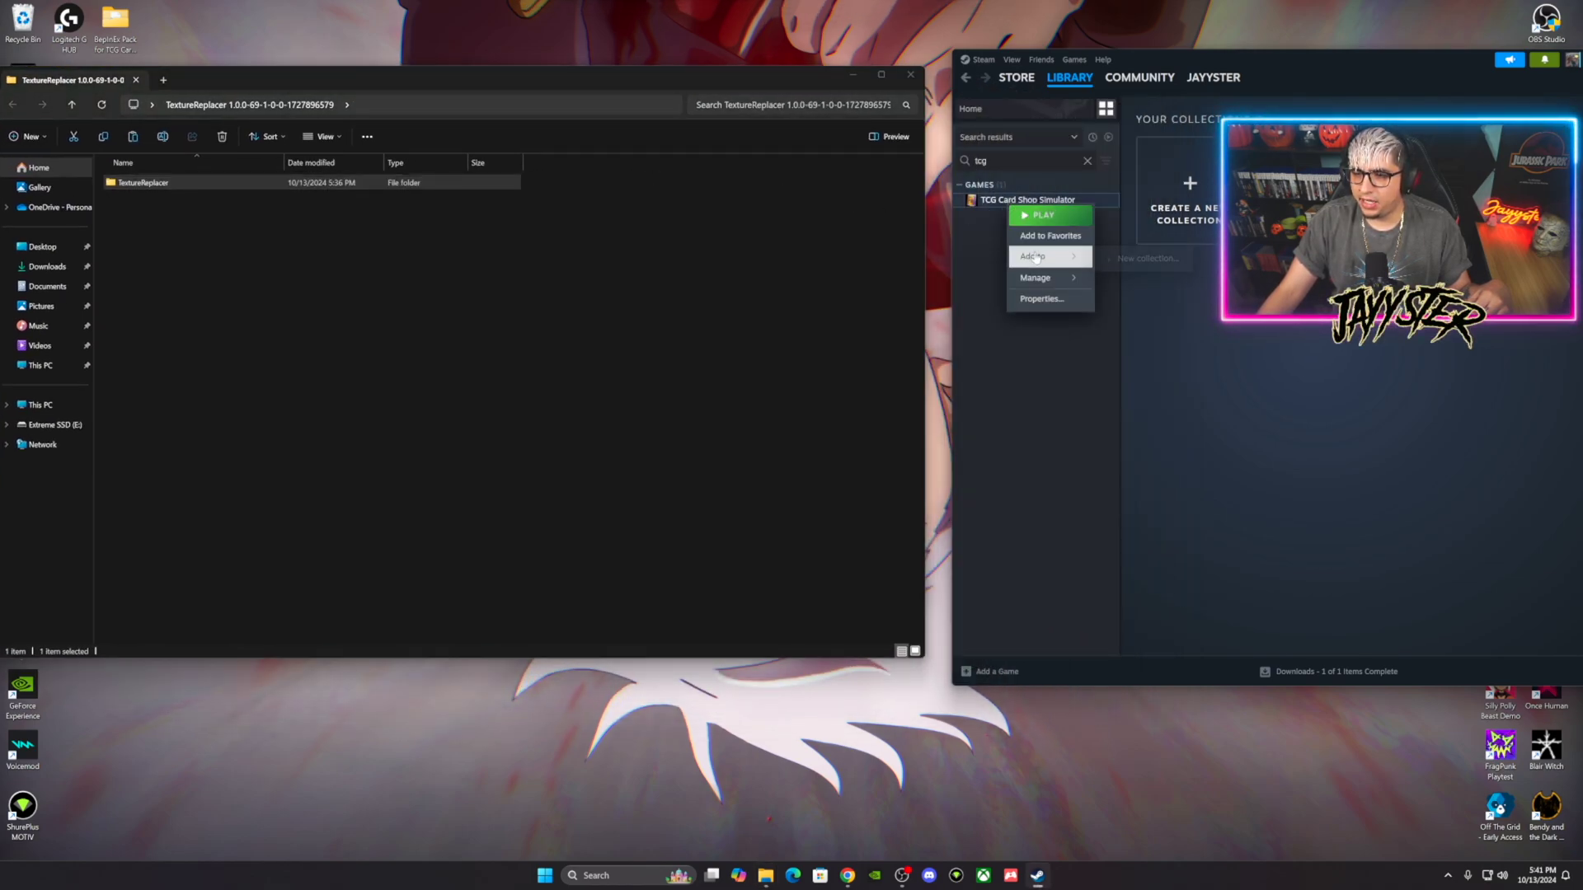
pyautogui.moveTo(1041, 278)
pyautogui.click(1138, 300)
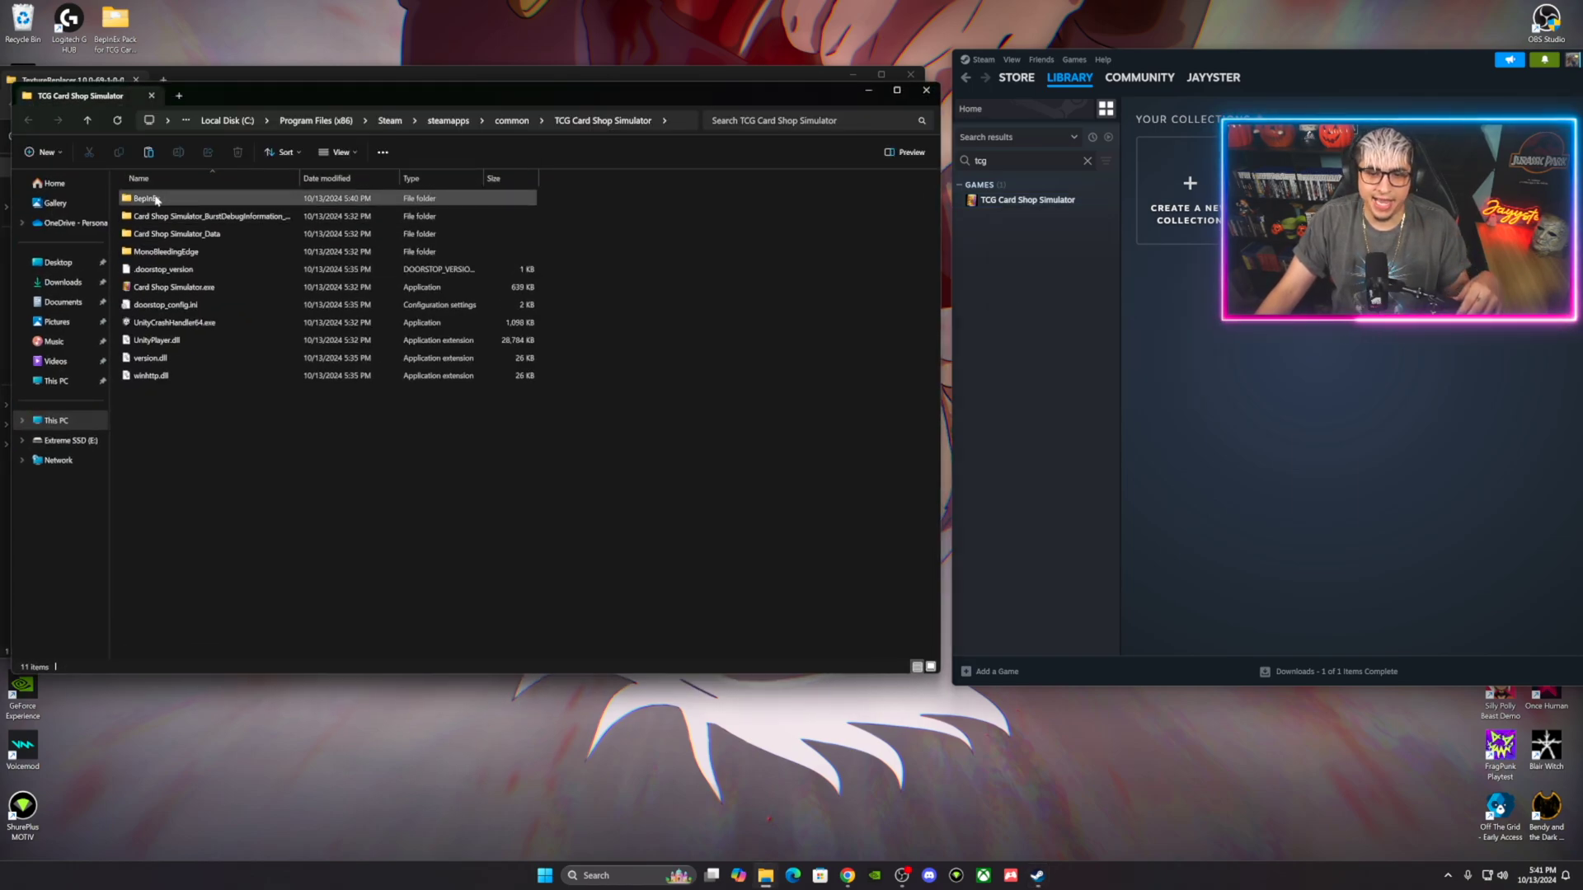
pyautogui.doubleClick(157, 200)
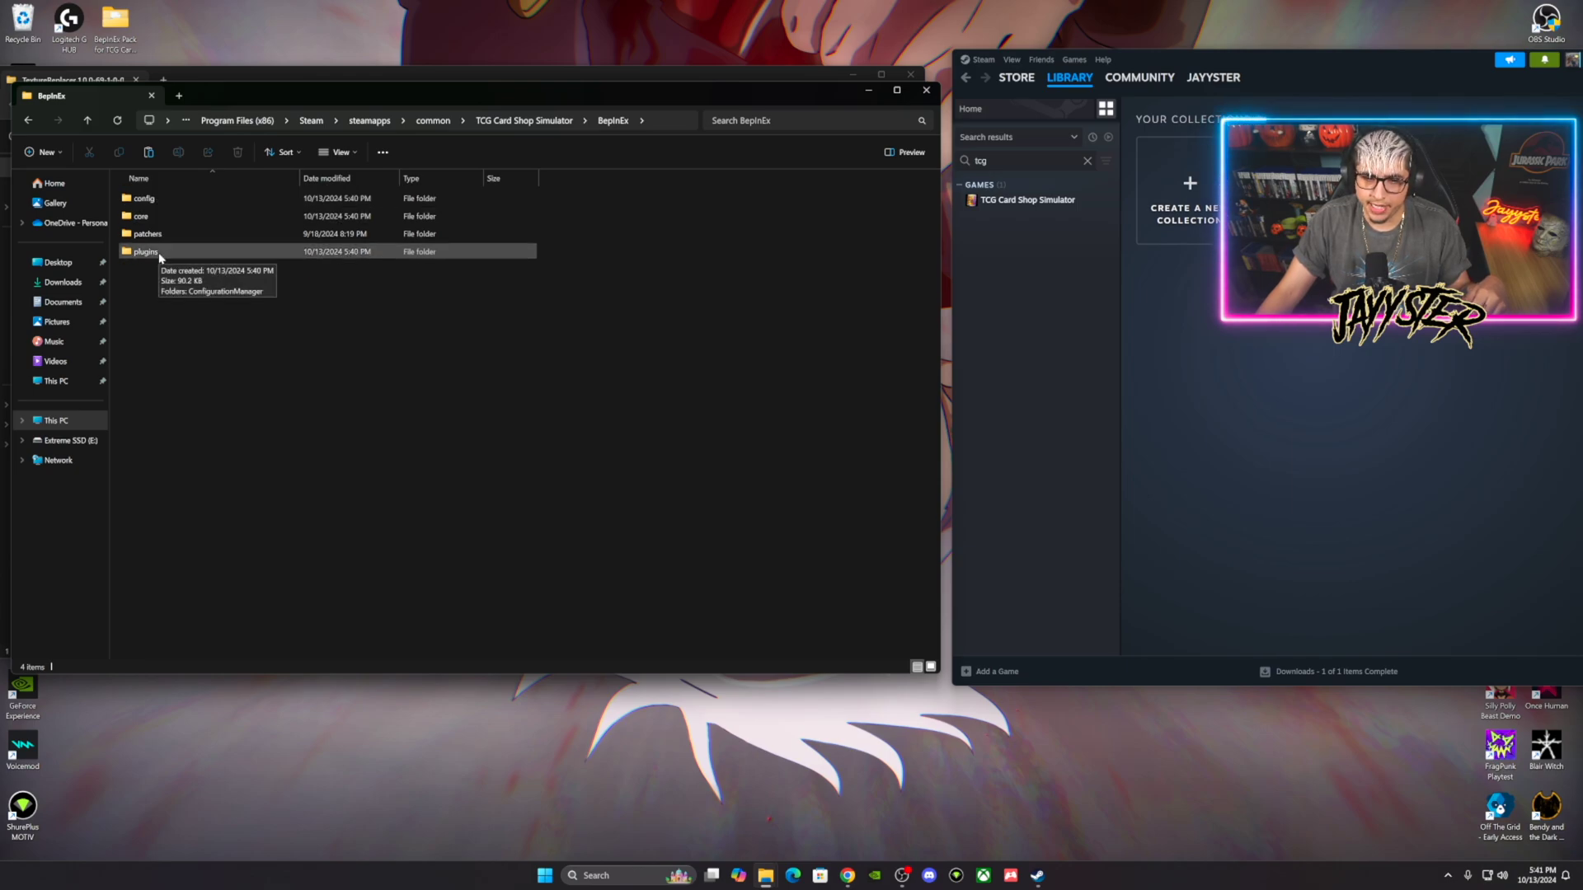
pyautogui.doubleClick(160, 256)
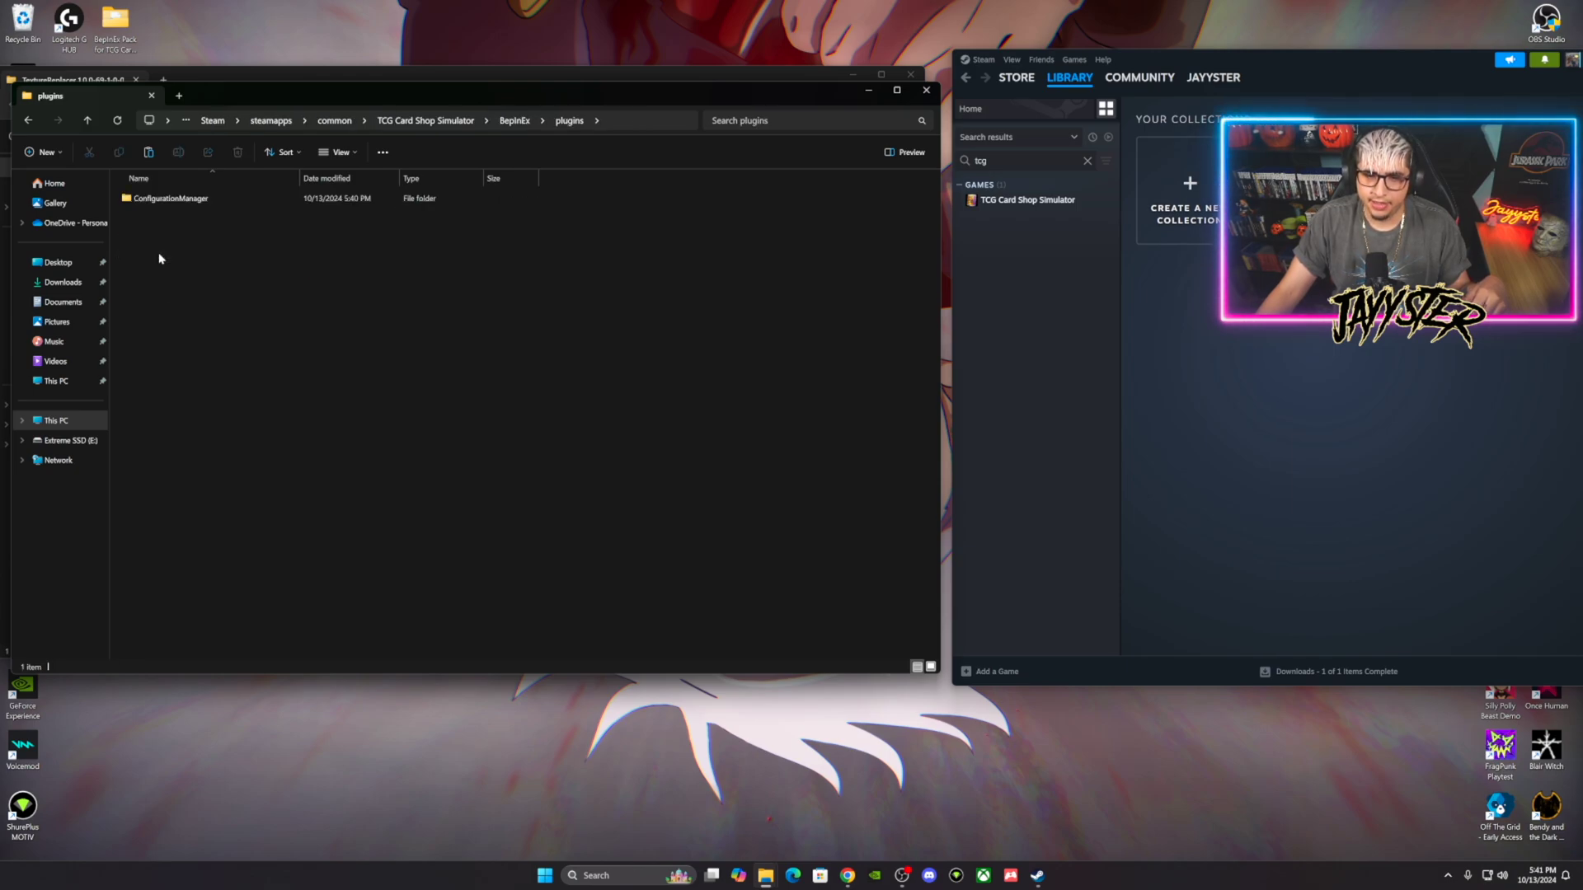
pyautogui.rightClick(590, 242)
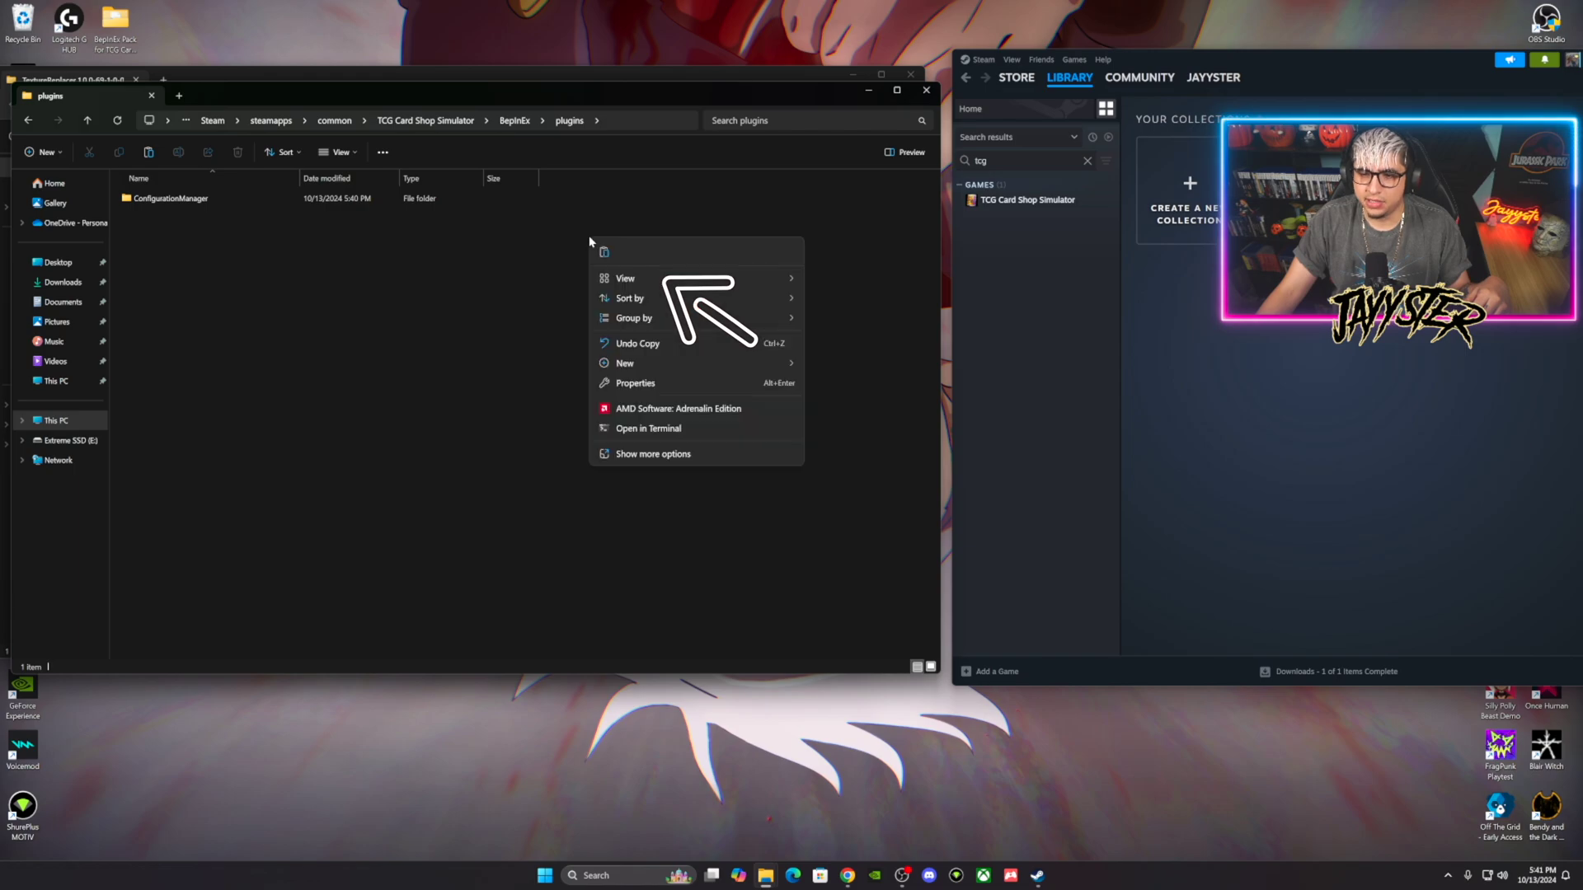
pyautogui.click(604, 252)
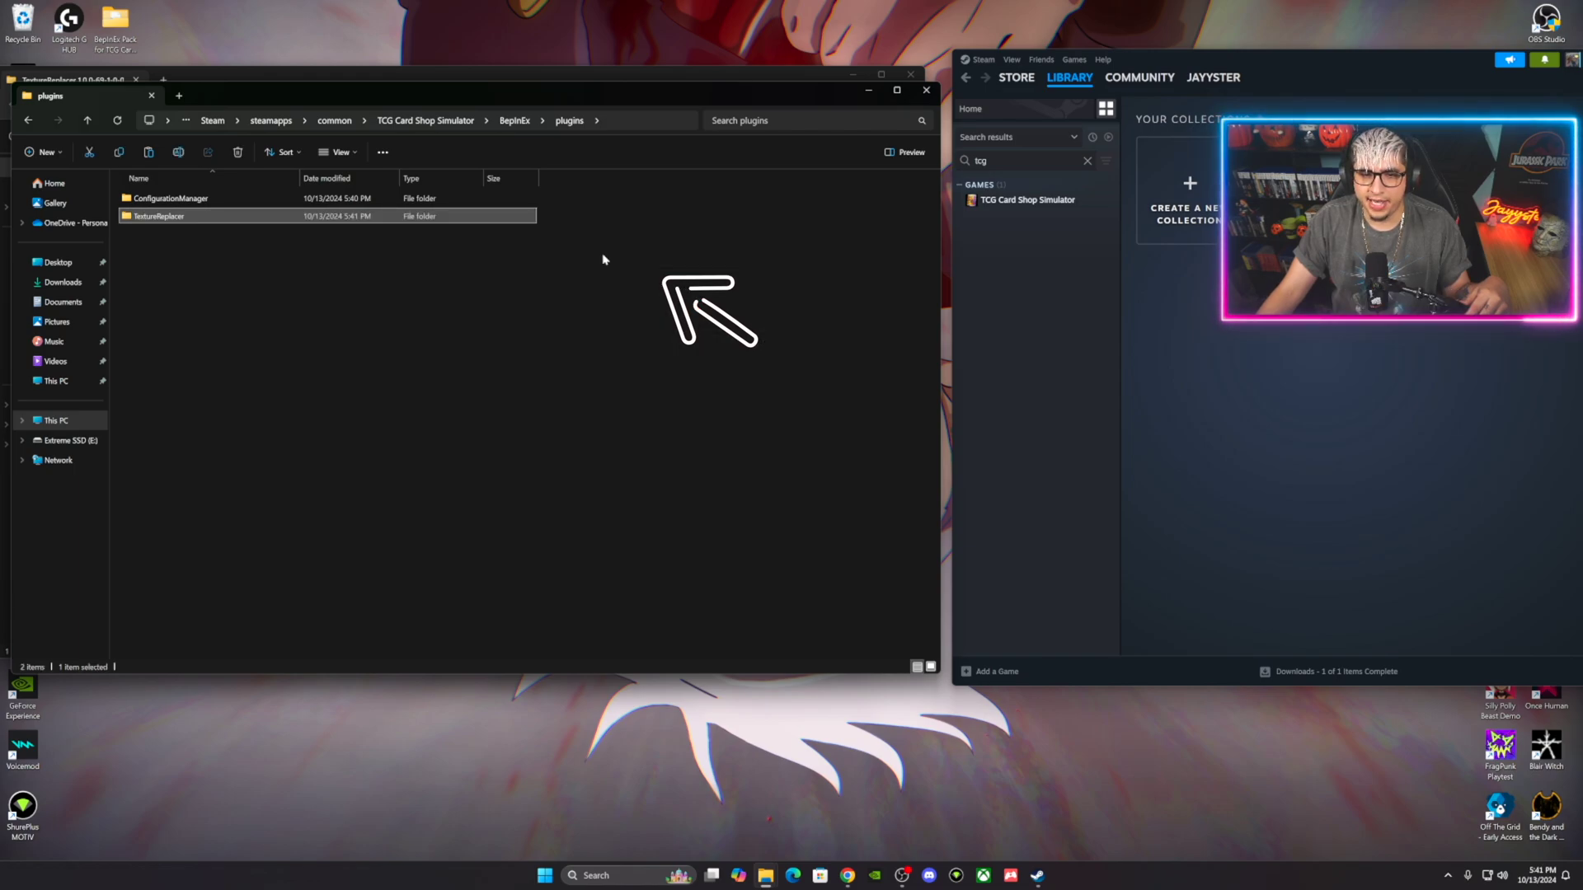
pyautogui.click(928, 92)
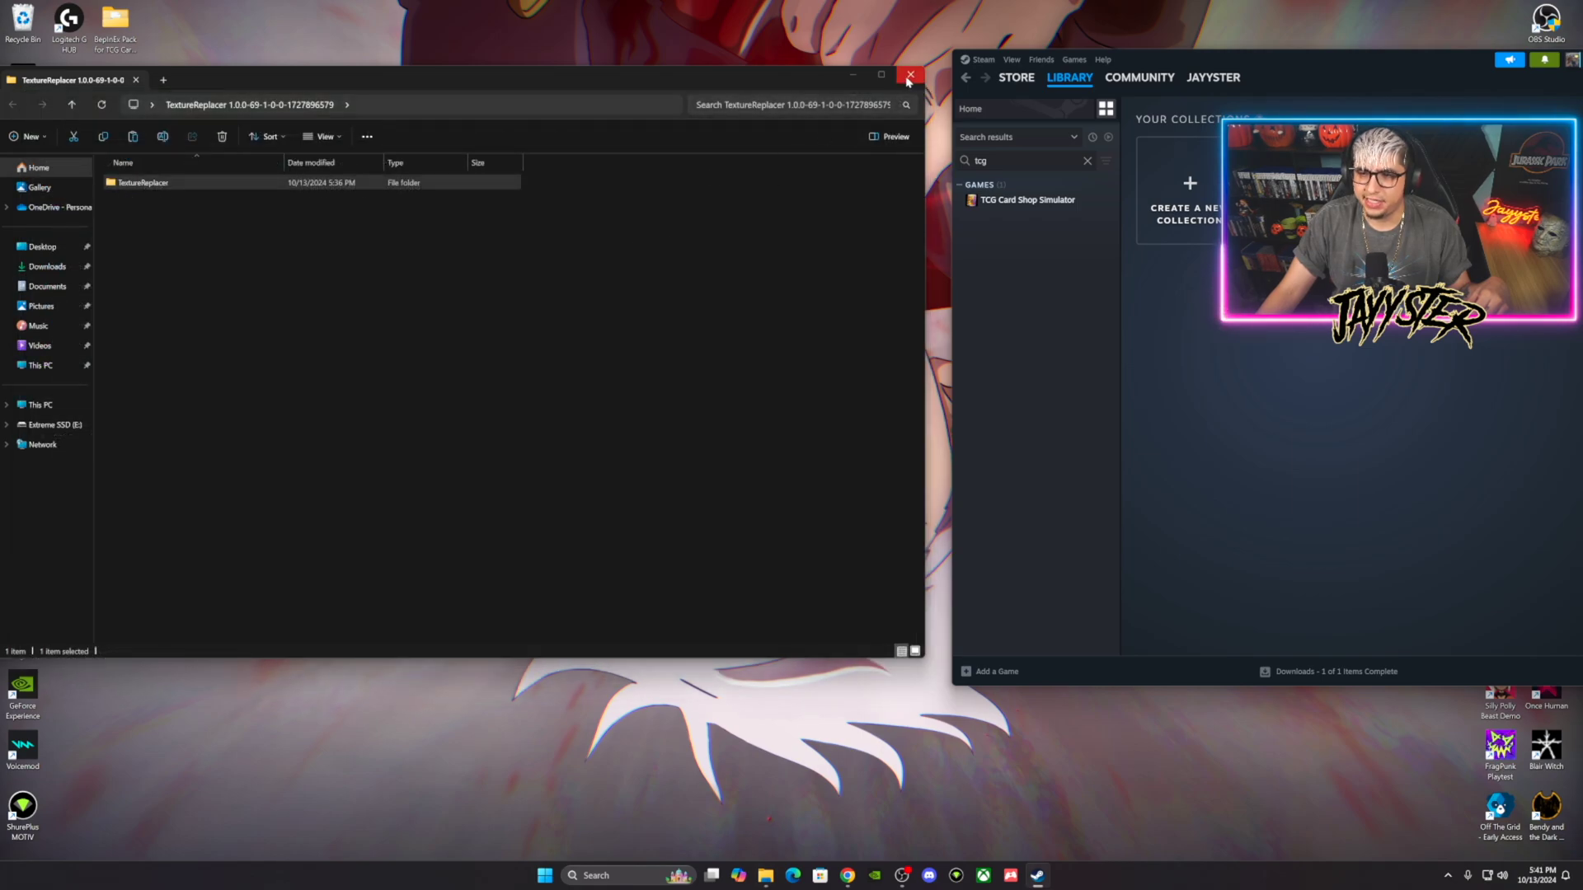
pyautogui.click(909, 77)
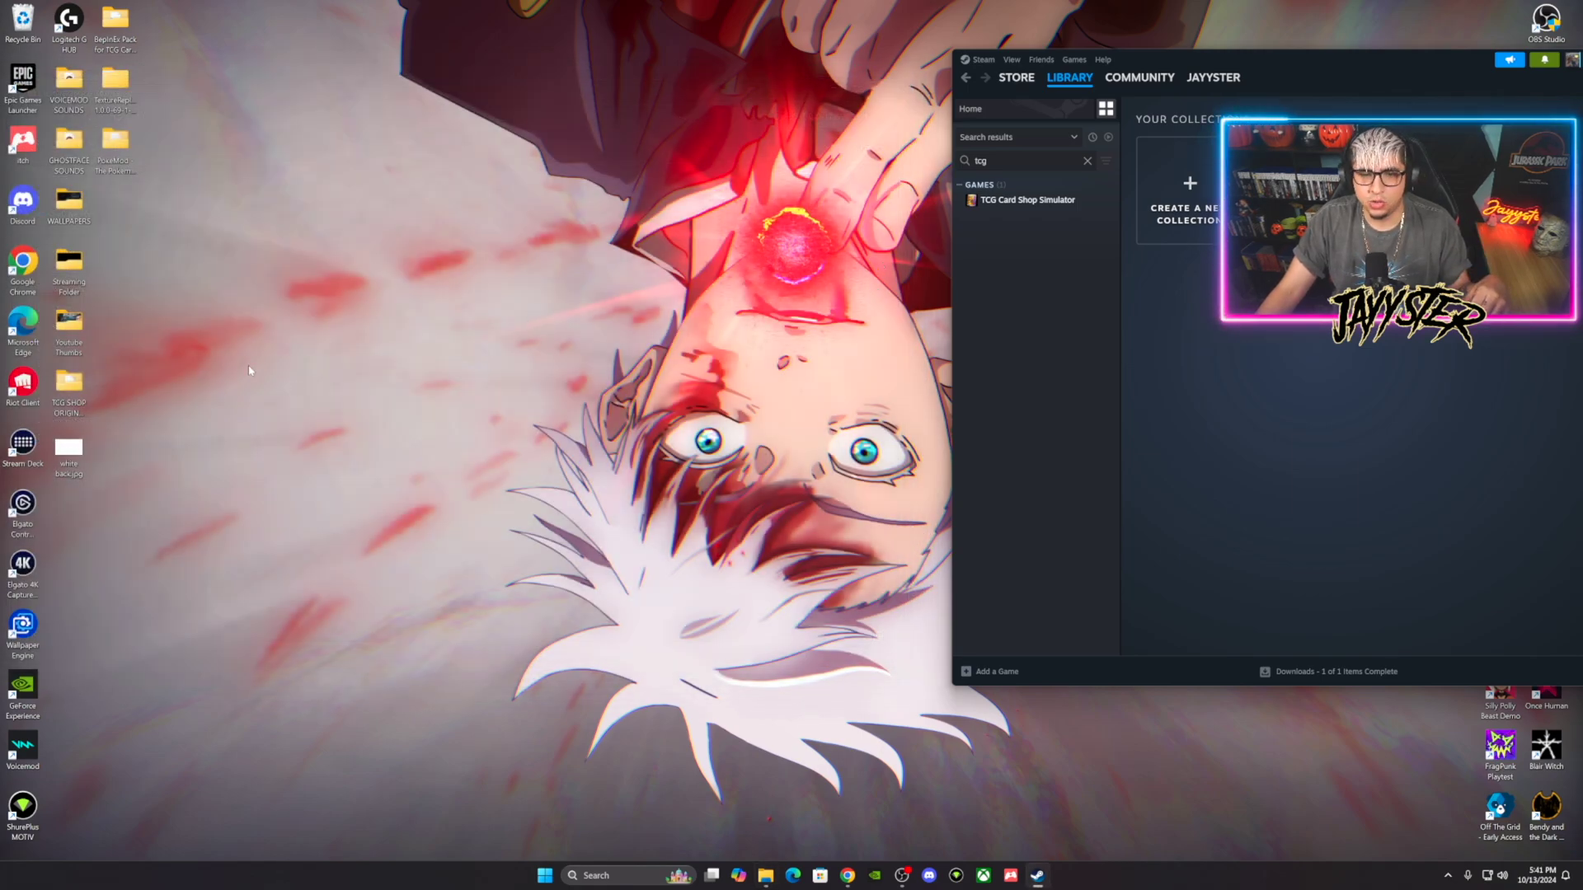
# Copy the TCG Card Shop Simulator folder from the PokeMod folder on the desktop and close the window.
pyautogui.doubleClick(116, 146)
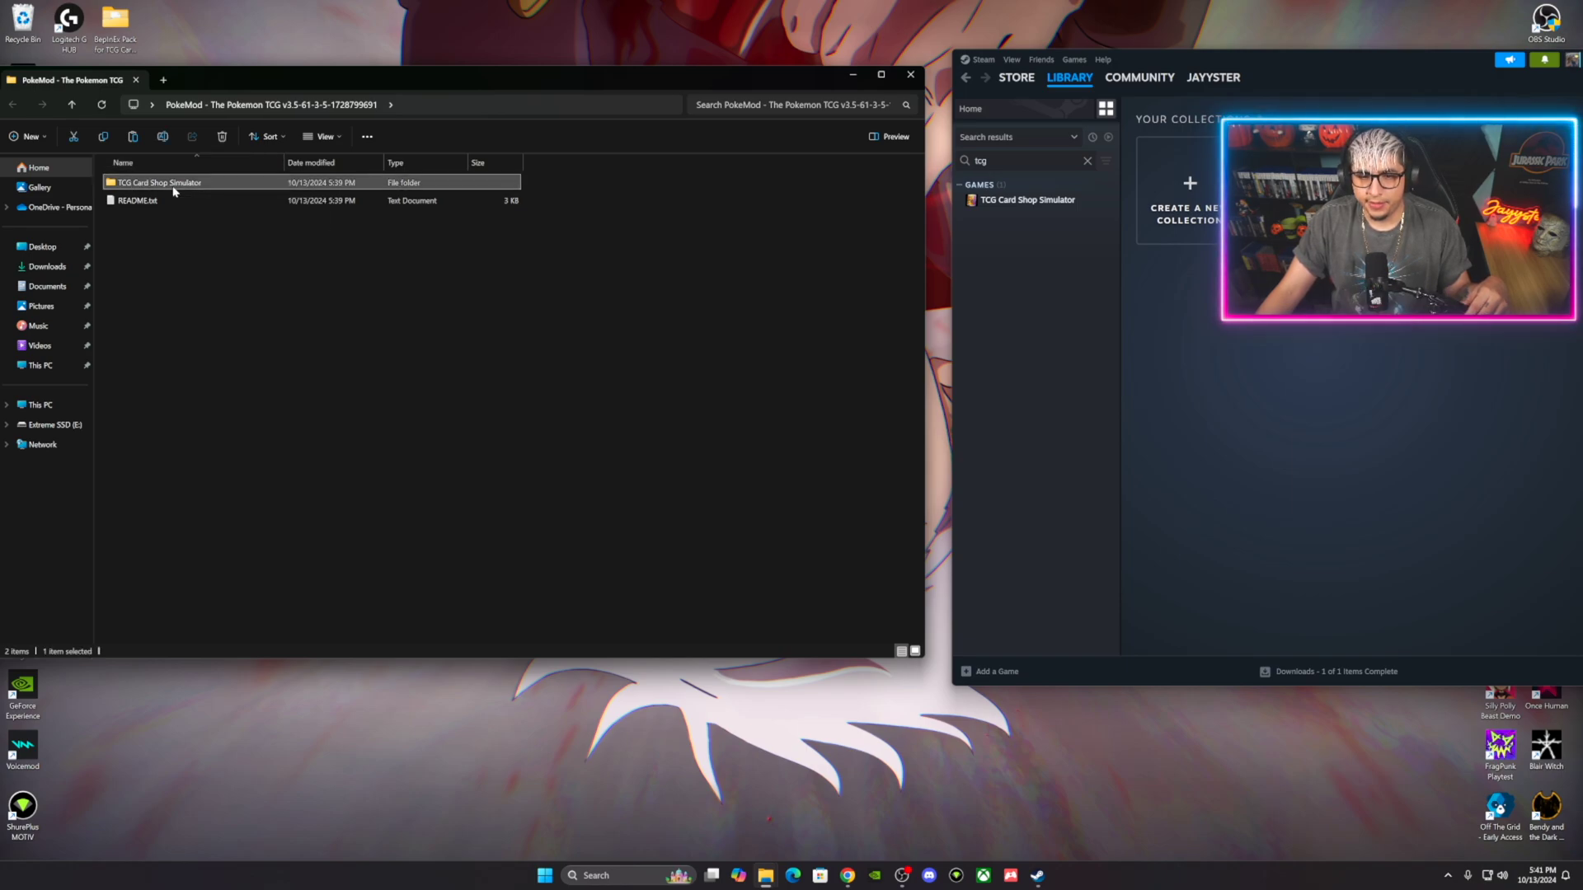
pyautogui.rightClick(176, 185)
pyautogui.click(213, 204)
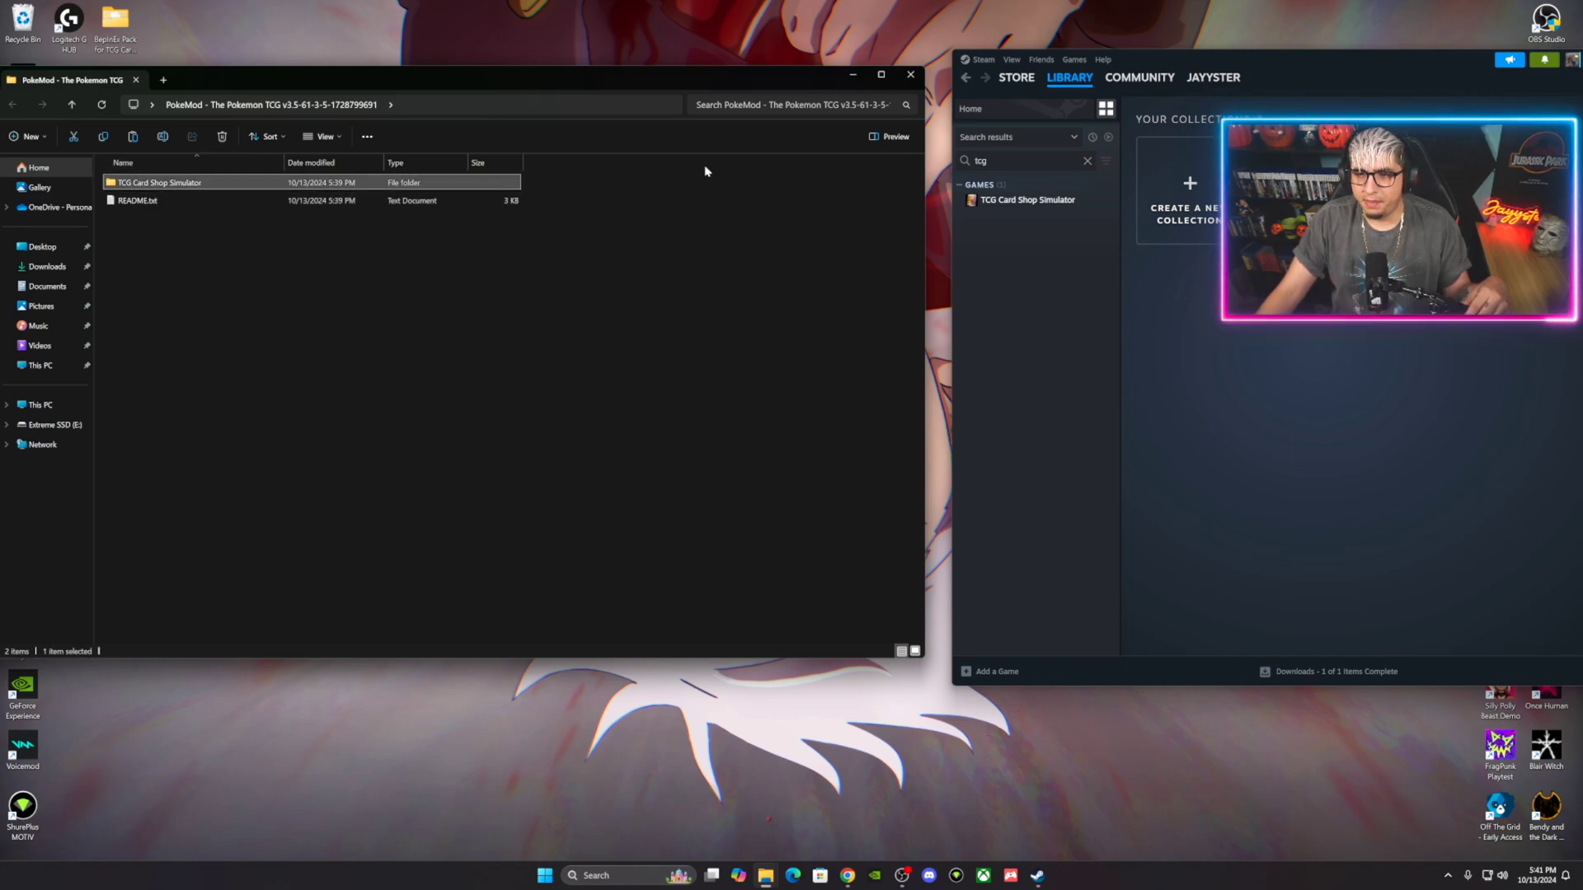
pyautogui.click(910, 74)
# Maximize Steam, browse TCG Card Shop Simulator's local files and maximize the game folder window.
pyautogui.moveTo(1308, 70); pyautogui.dragTo(888, 41)
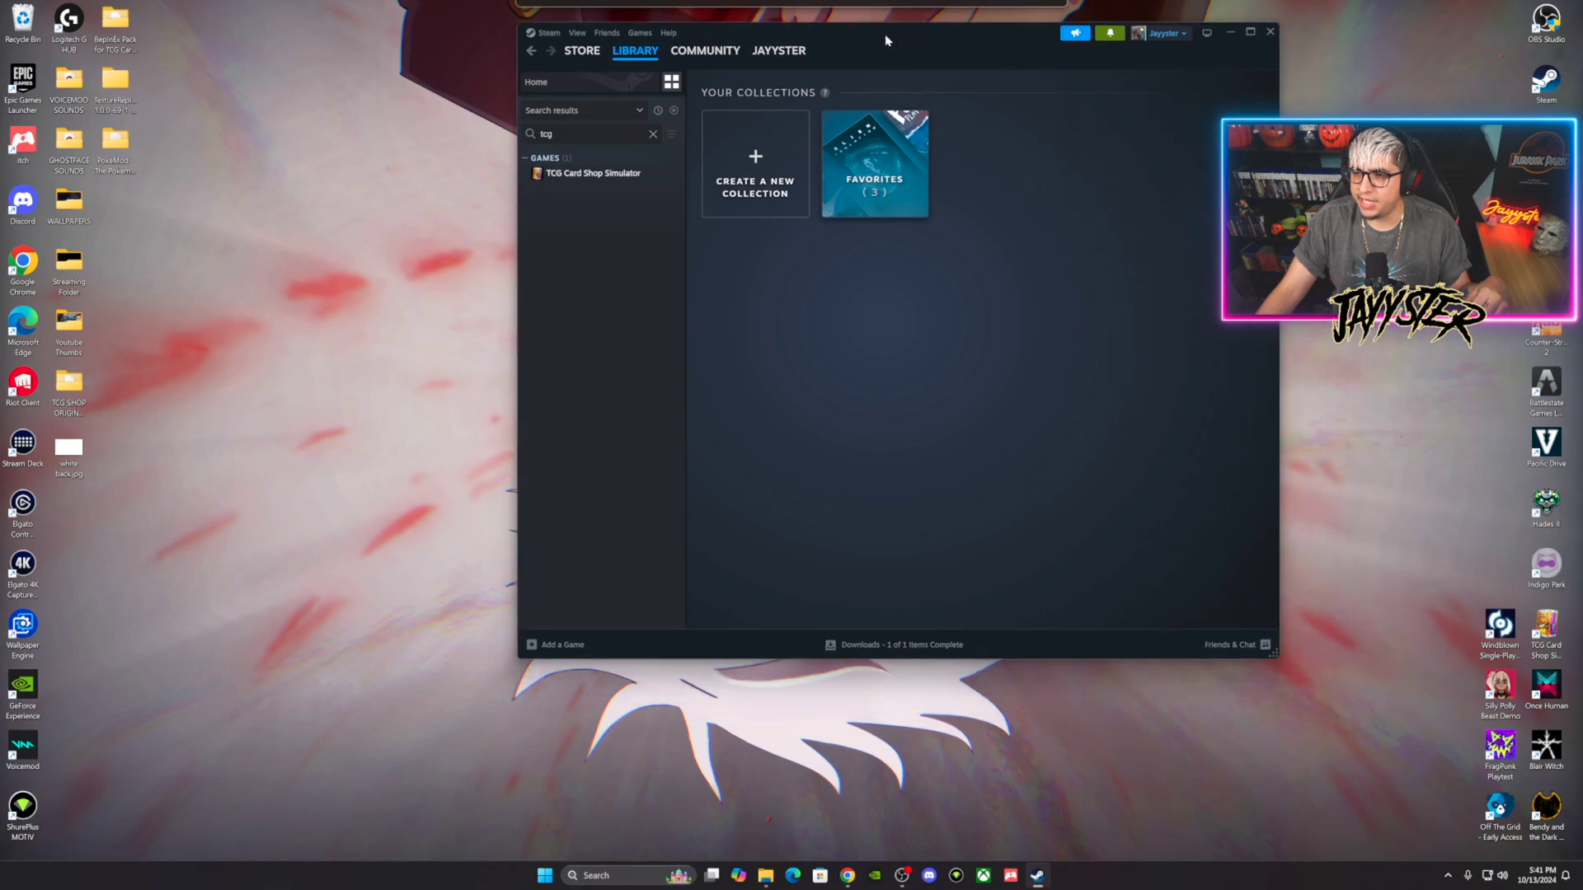
pyautogui.doubleClick(1242, 39)
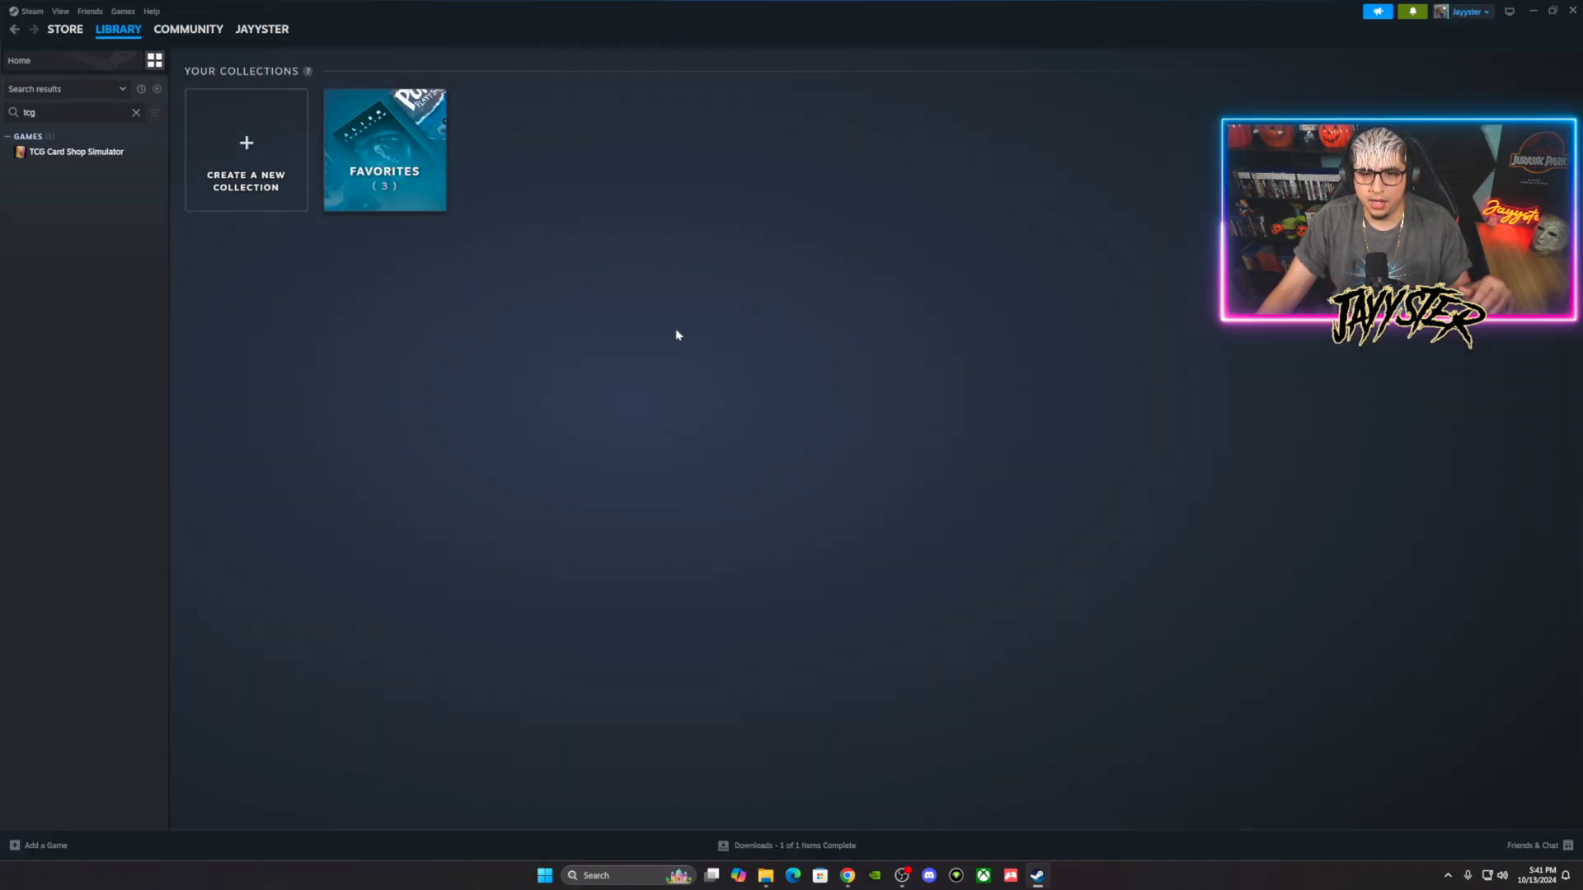
pyautogui.rightClick(86, 161)
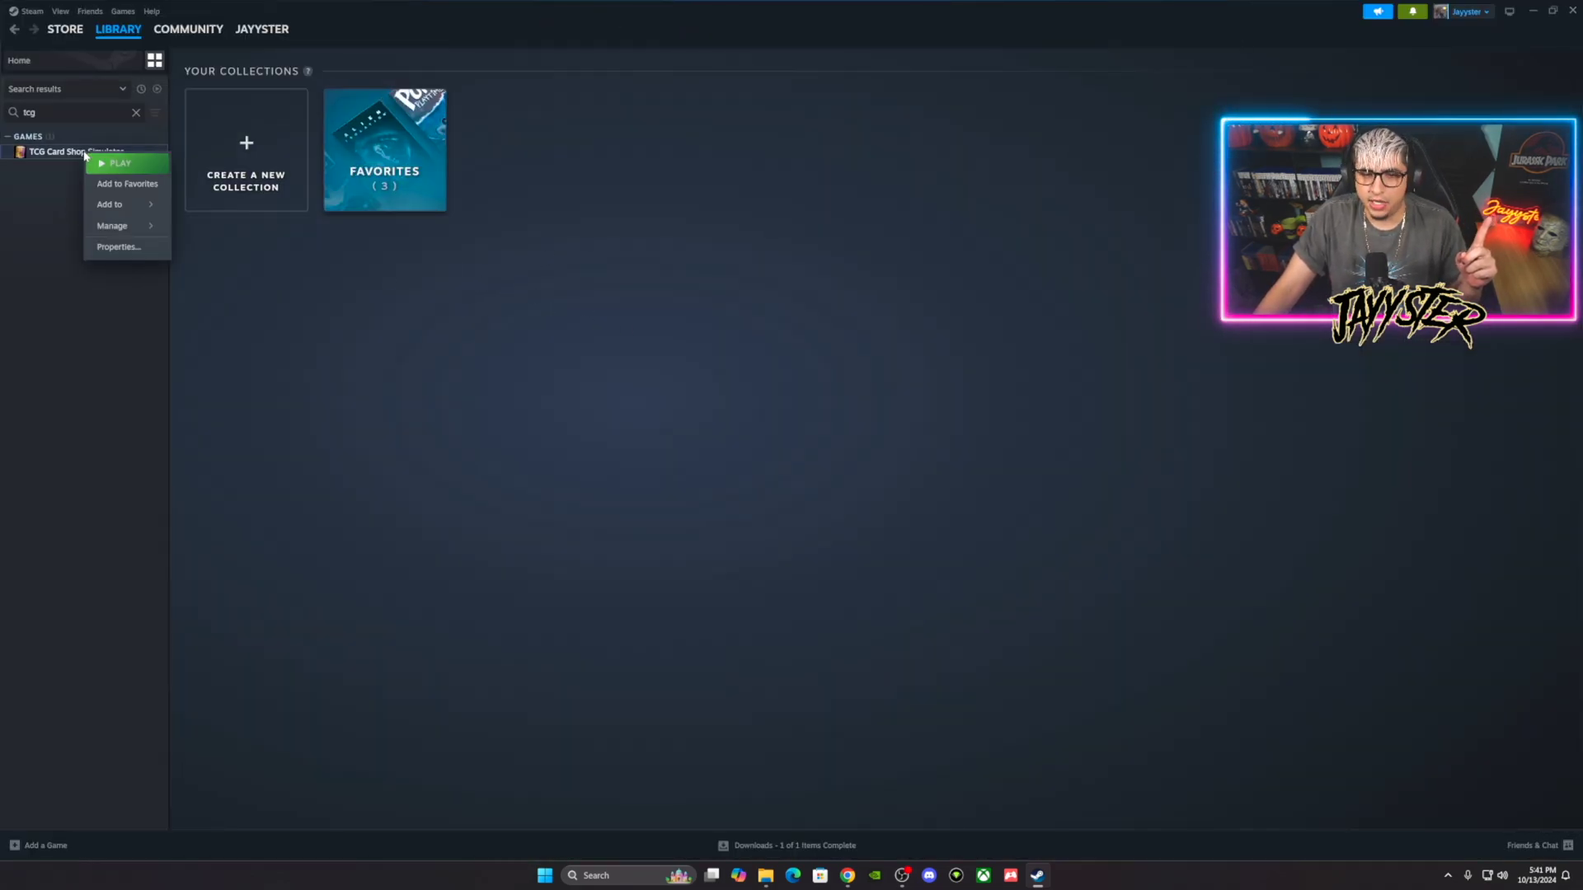
pyautogui.moveTo(119, 234)
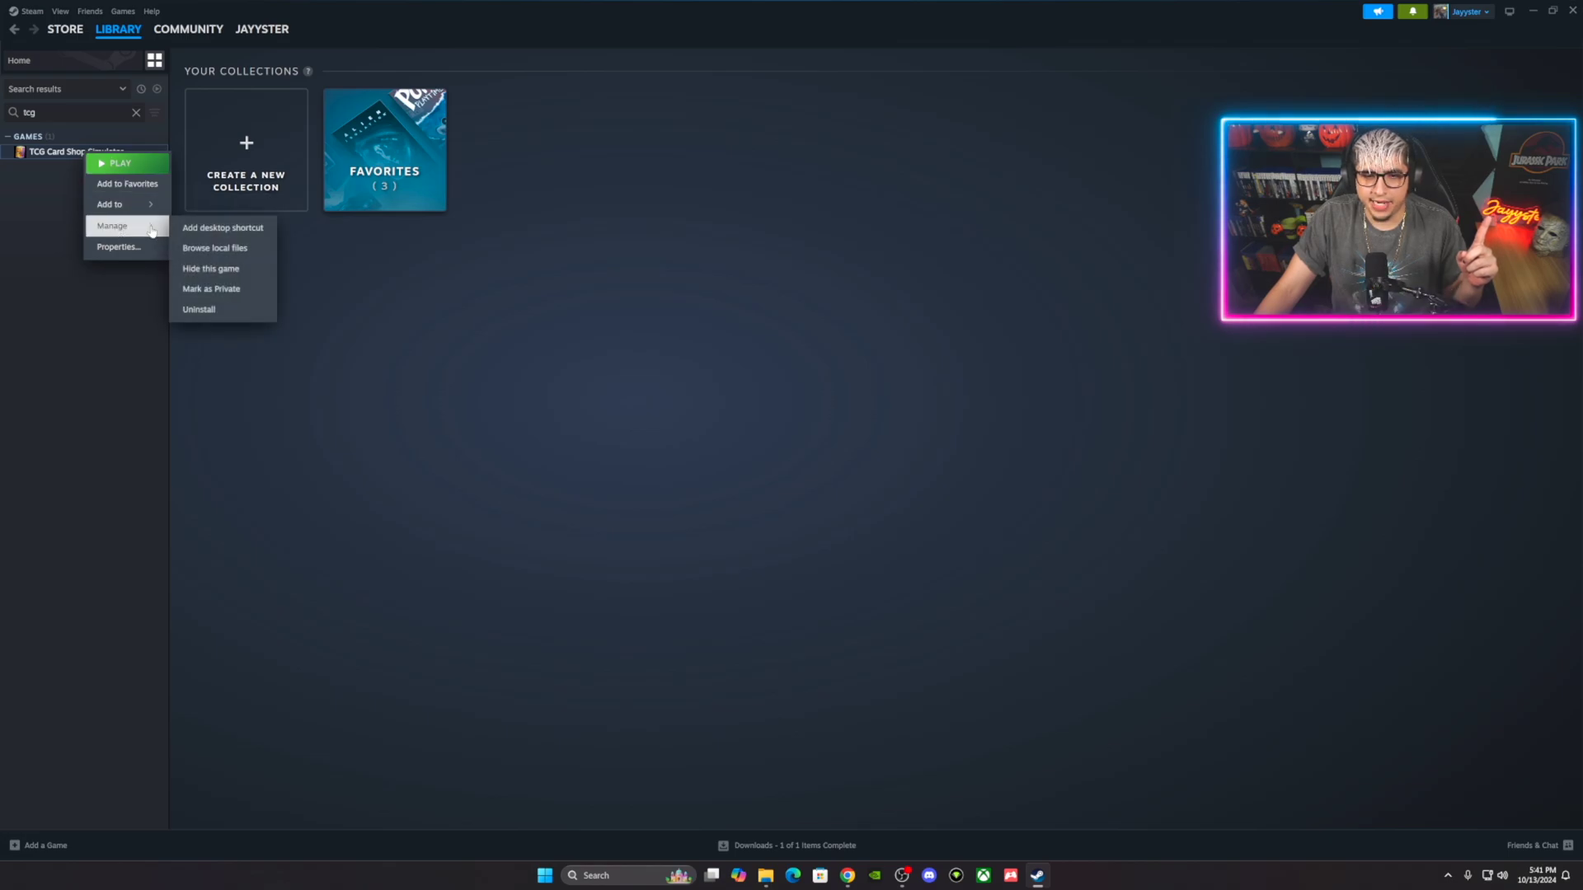
pyautogui.click(215, 249)
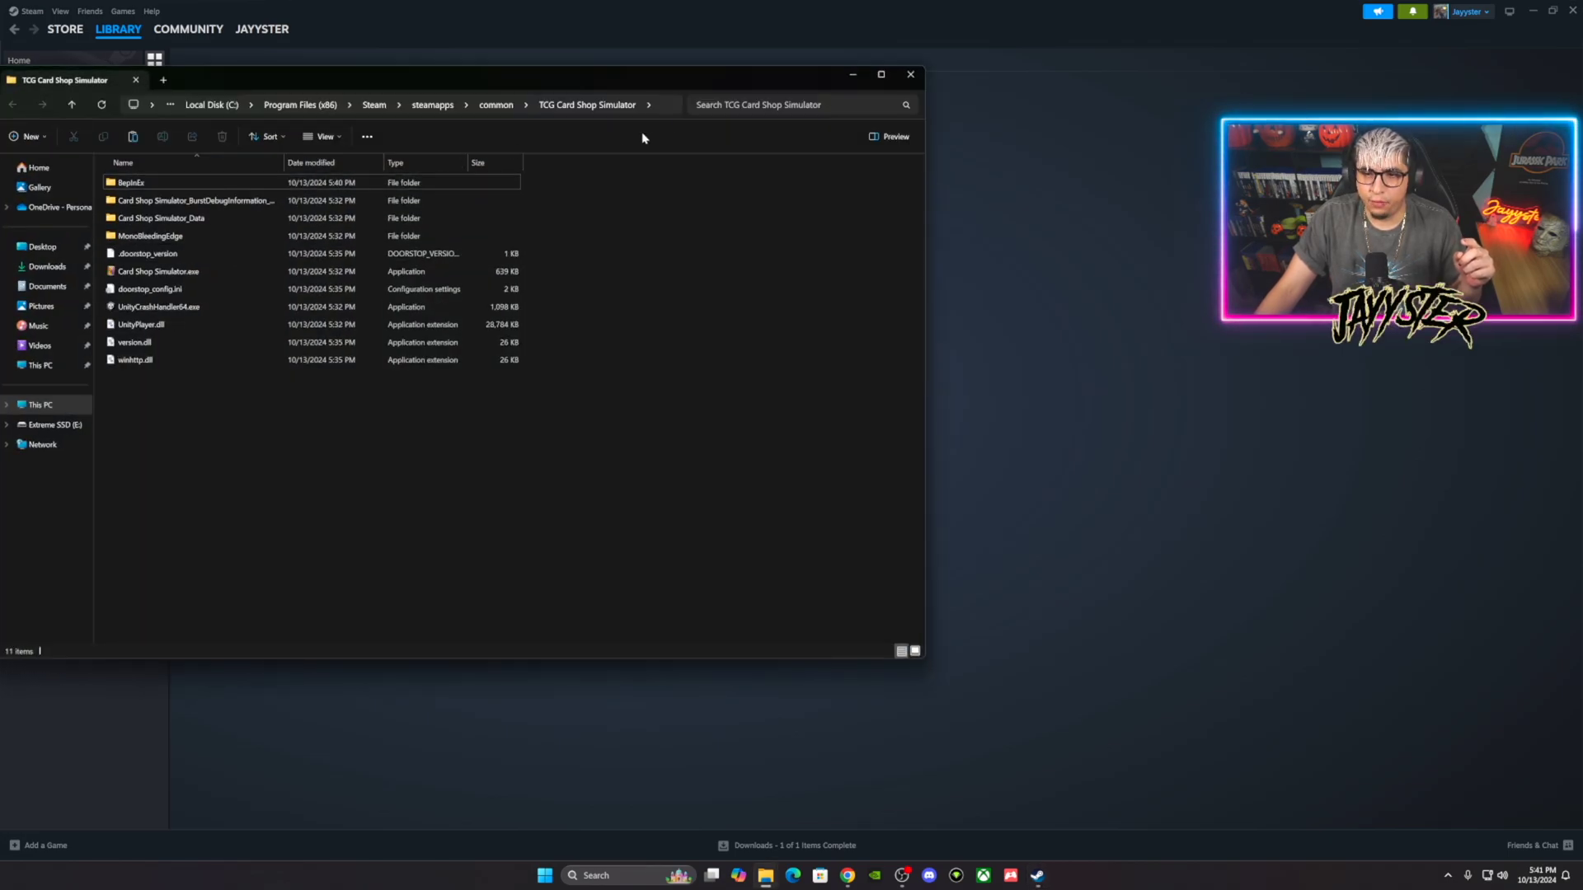
pyautogui.moveTo(716, 86); pyautogui.dragTo(817, 80)
pyautogui.doubleClick(987, 75)
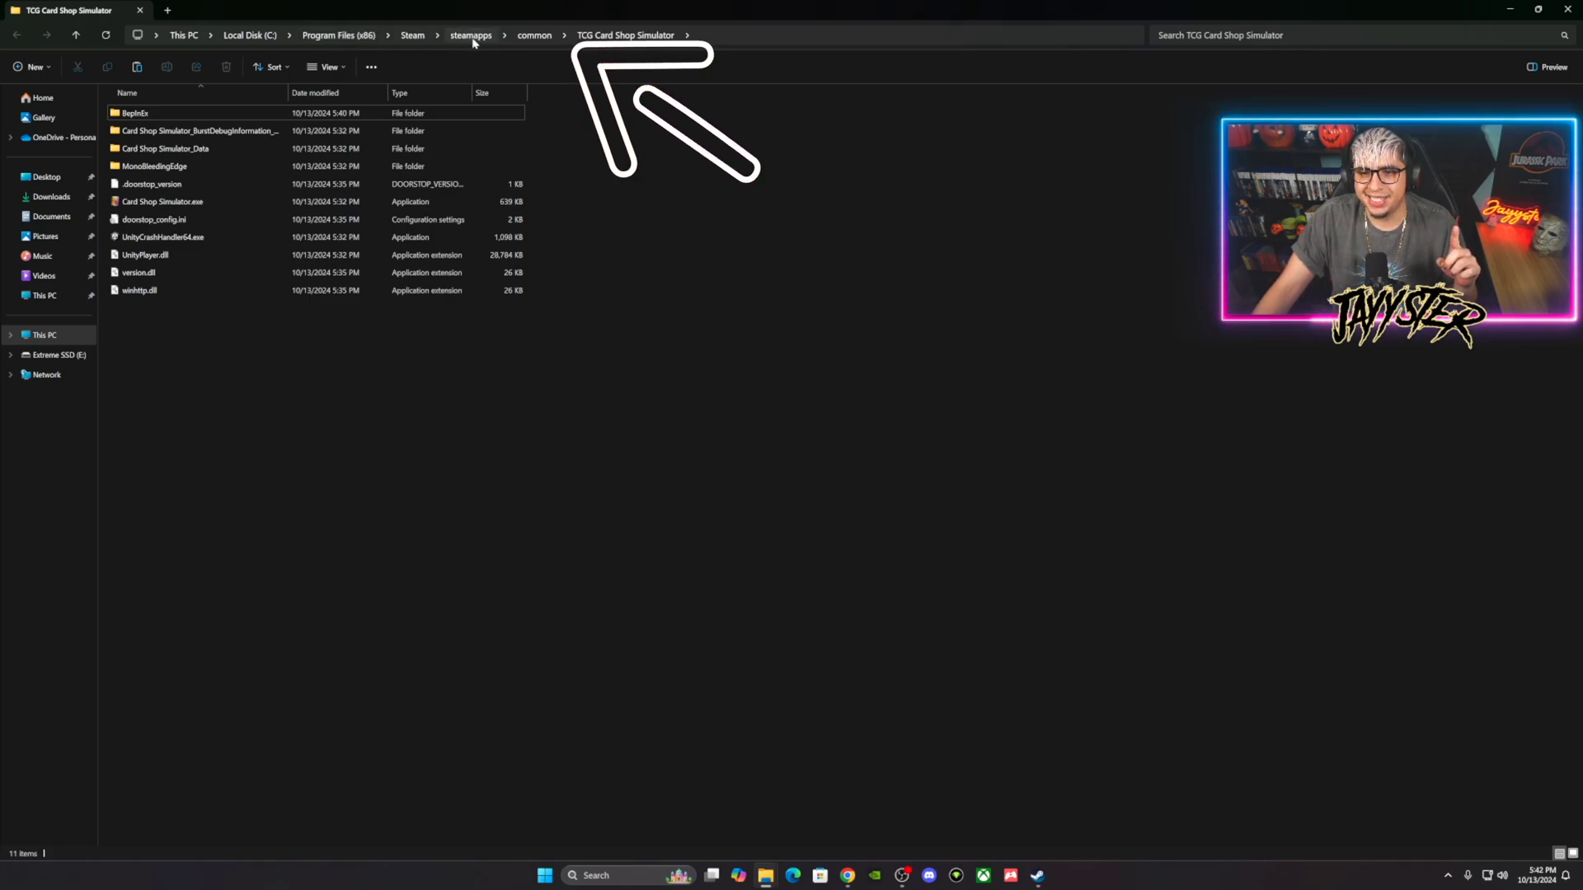
# Go up to the steamapps common folder, paste the copied TCG Card Shop Simulator folder and replace the files in the destination.
pyautogui.click(543, 37)
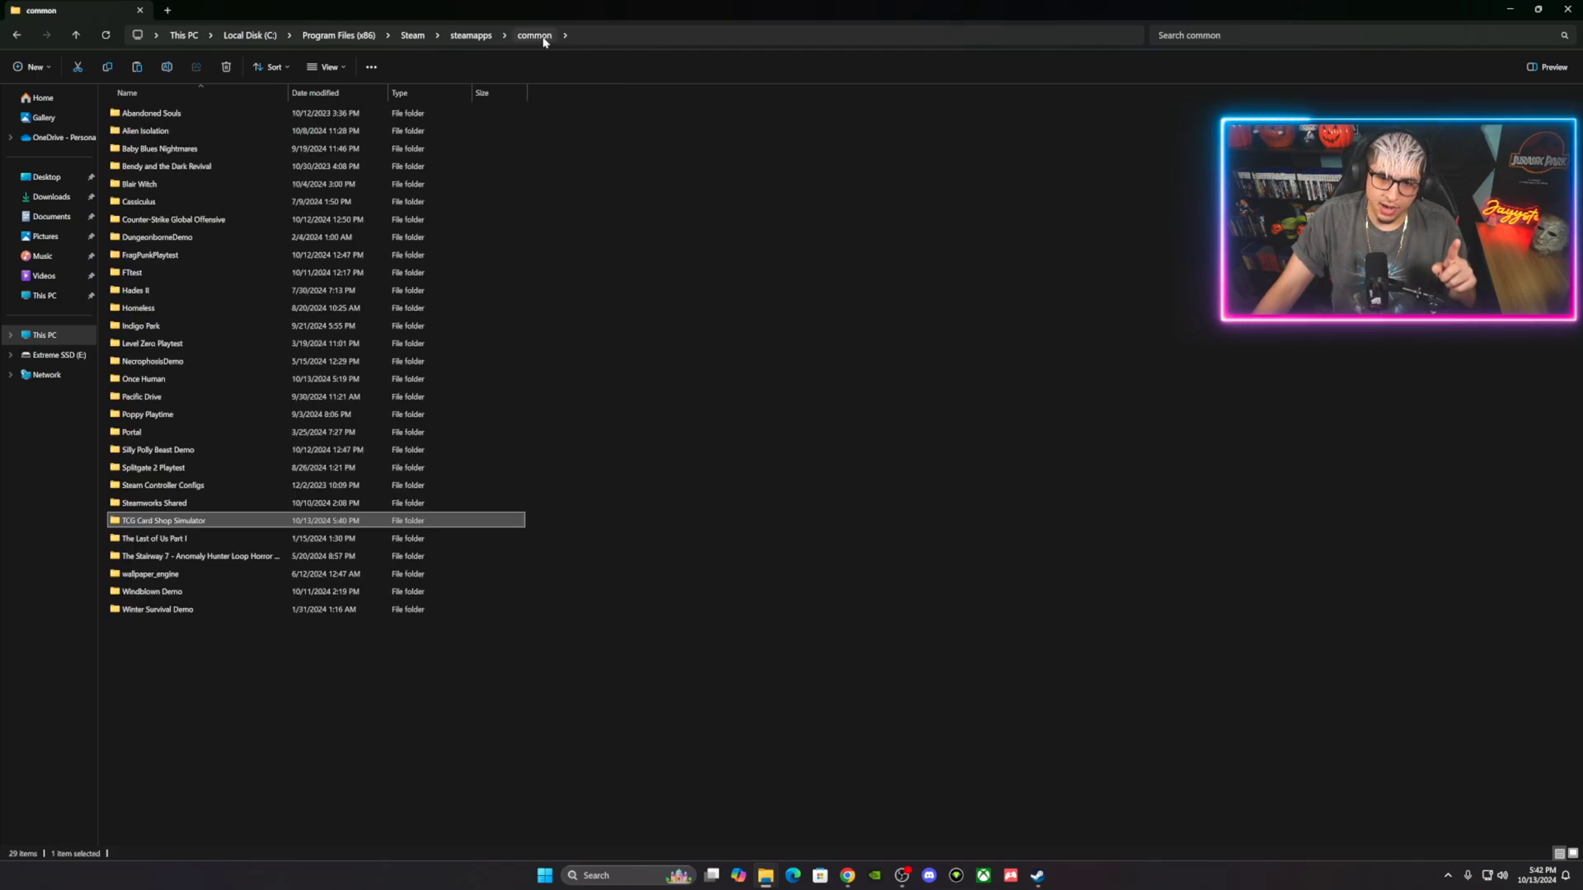
pyautogui.rightClick(556, 168)
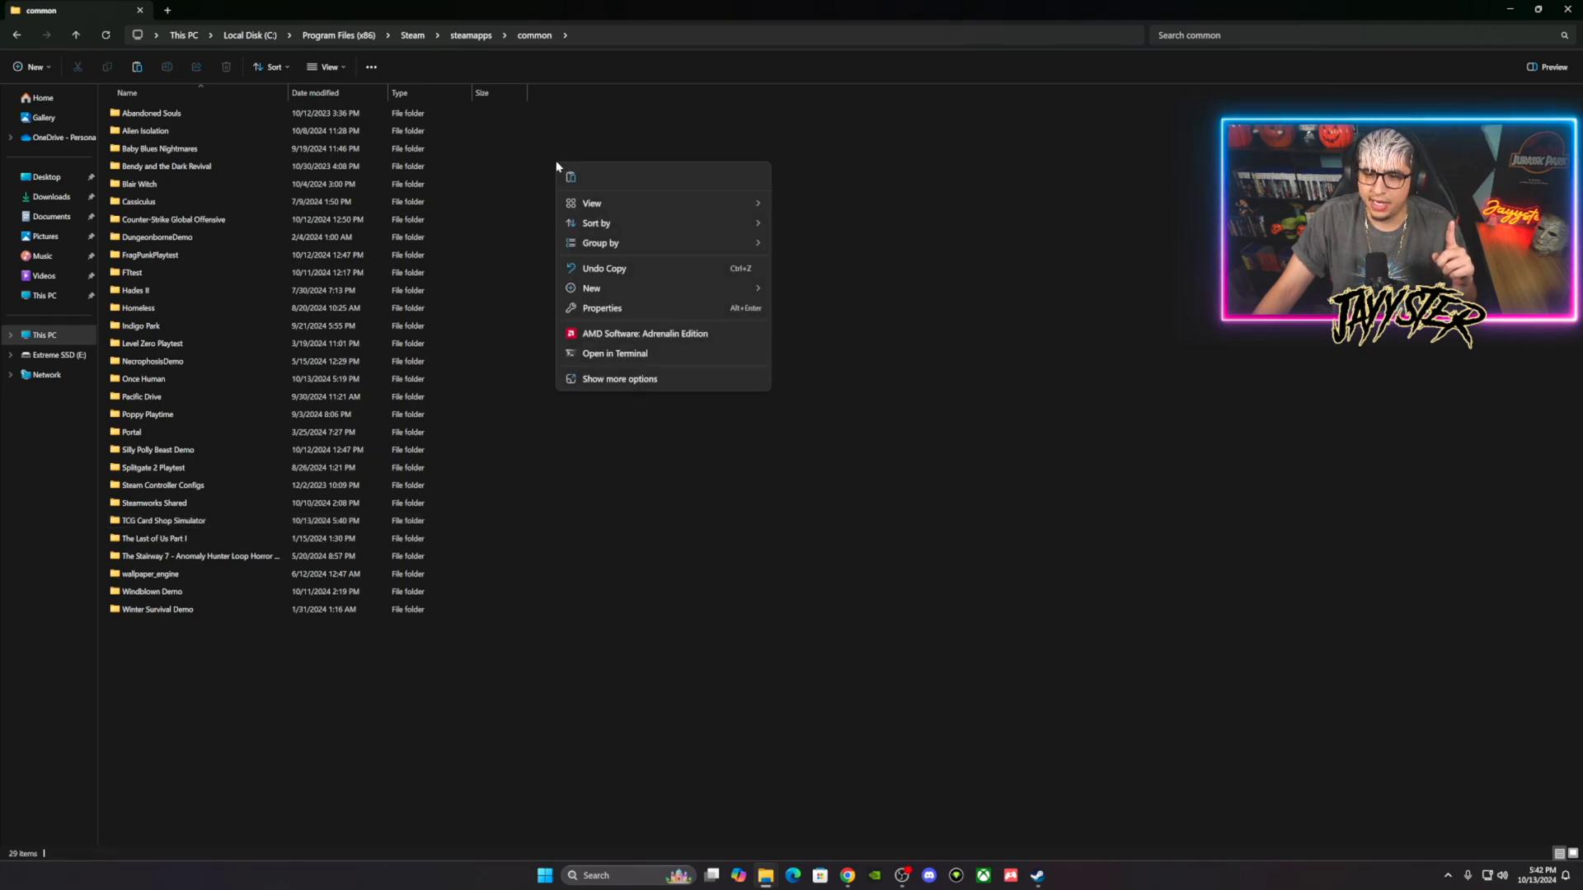
pyautogui.click(570, 178)
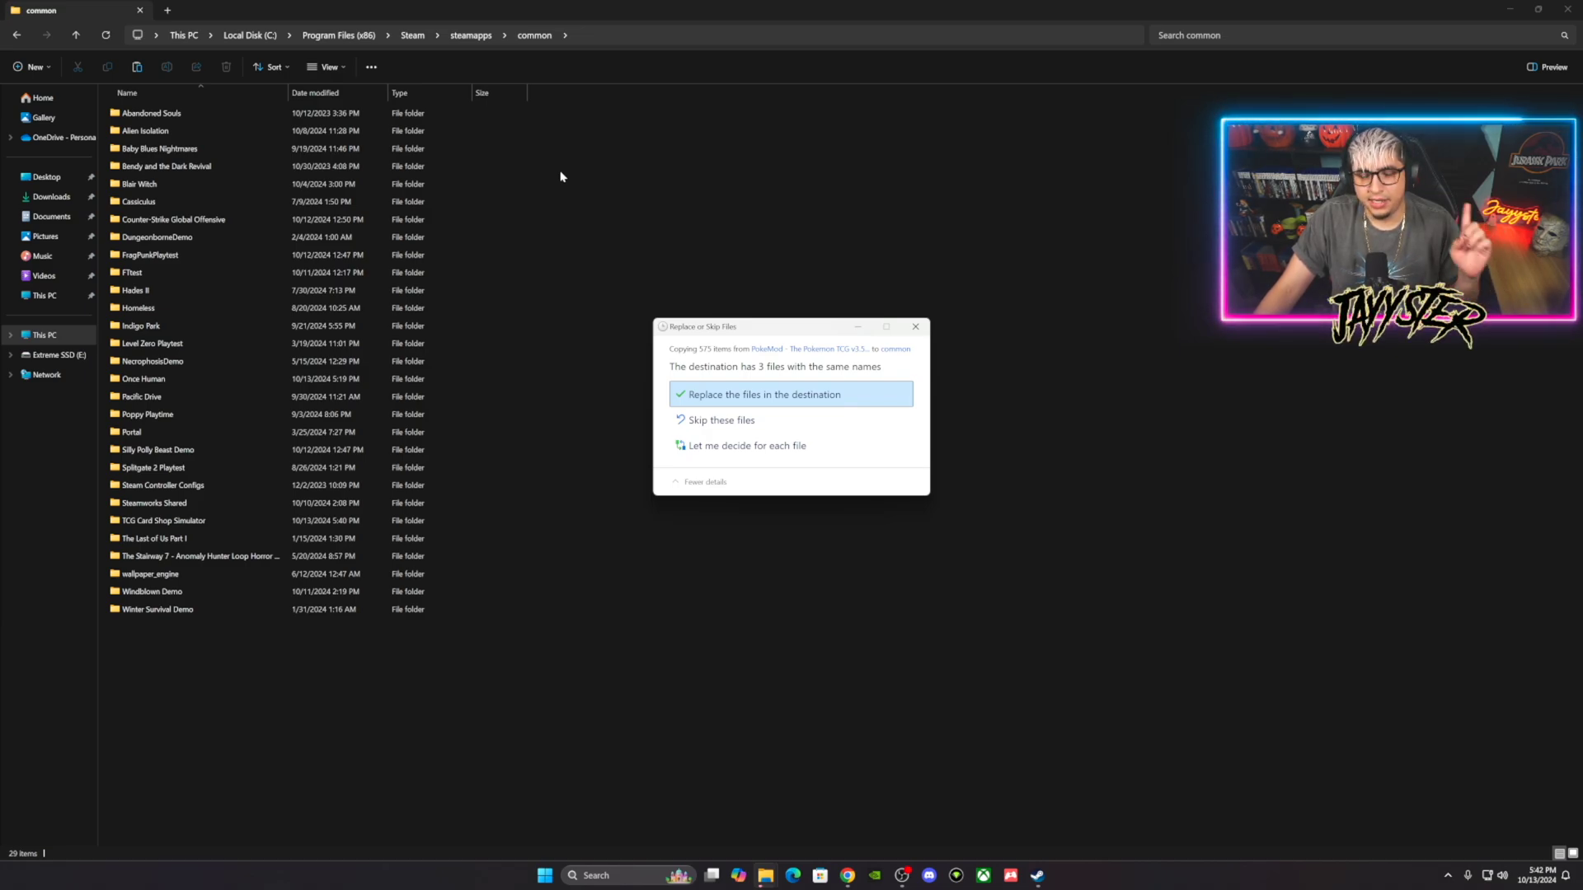
pyautogui.click(746, 395)
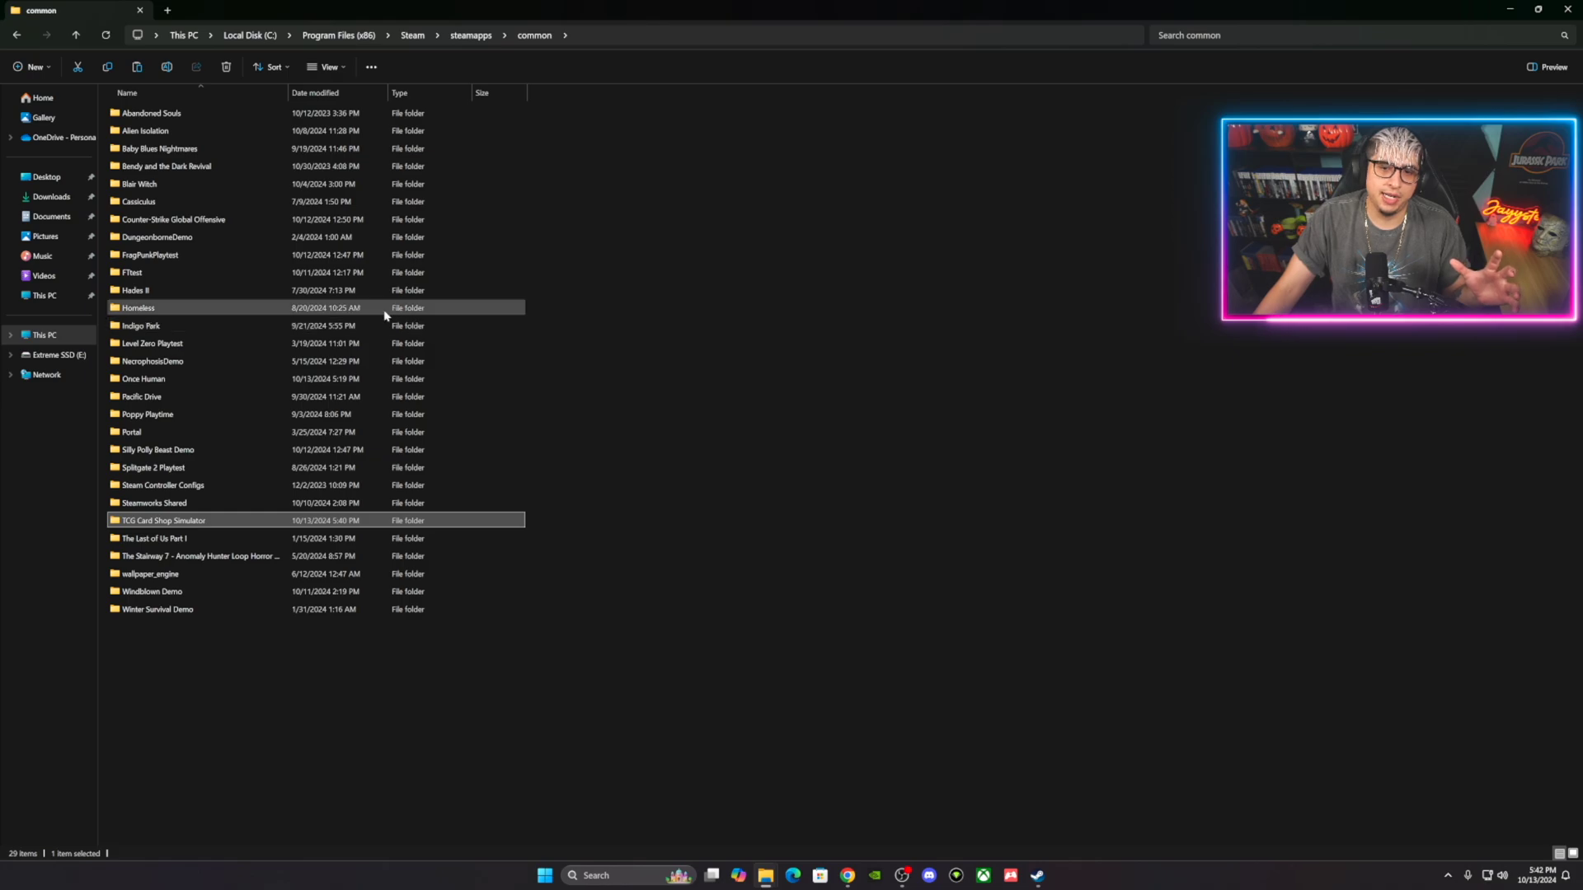
# Close the game folder window, launch TCG Card Shop Simulator from the Steam library and load the Auto Save game.
pyautogui.click(1569, 12)
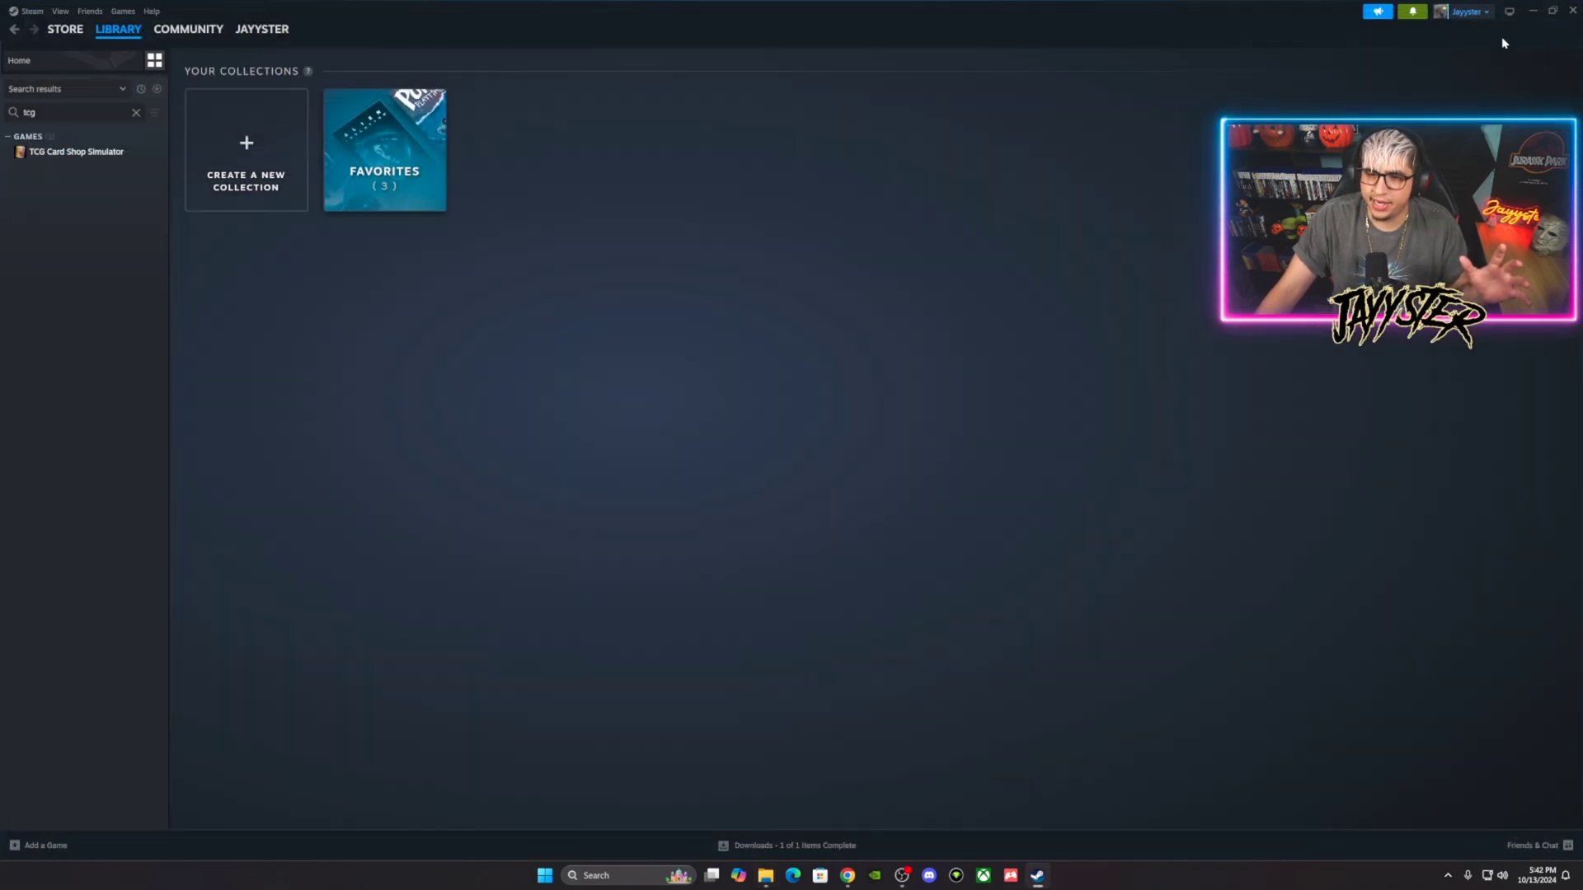
pyautogui.doubleClick(86, 157)
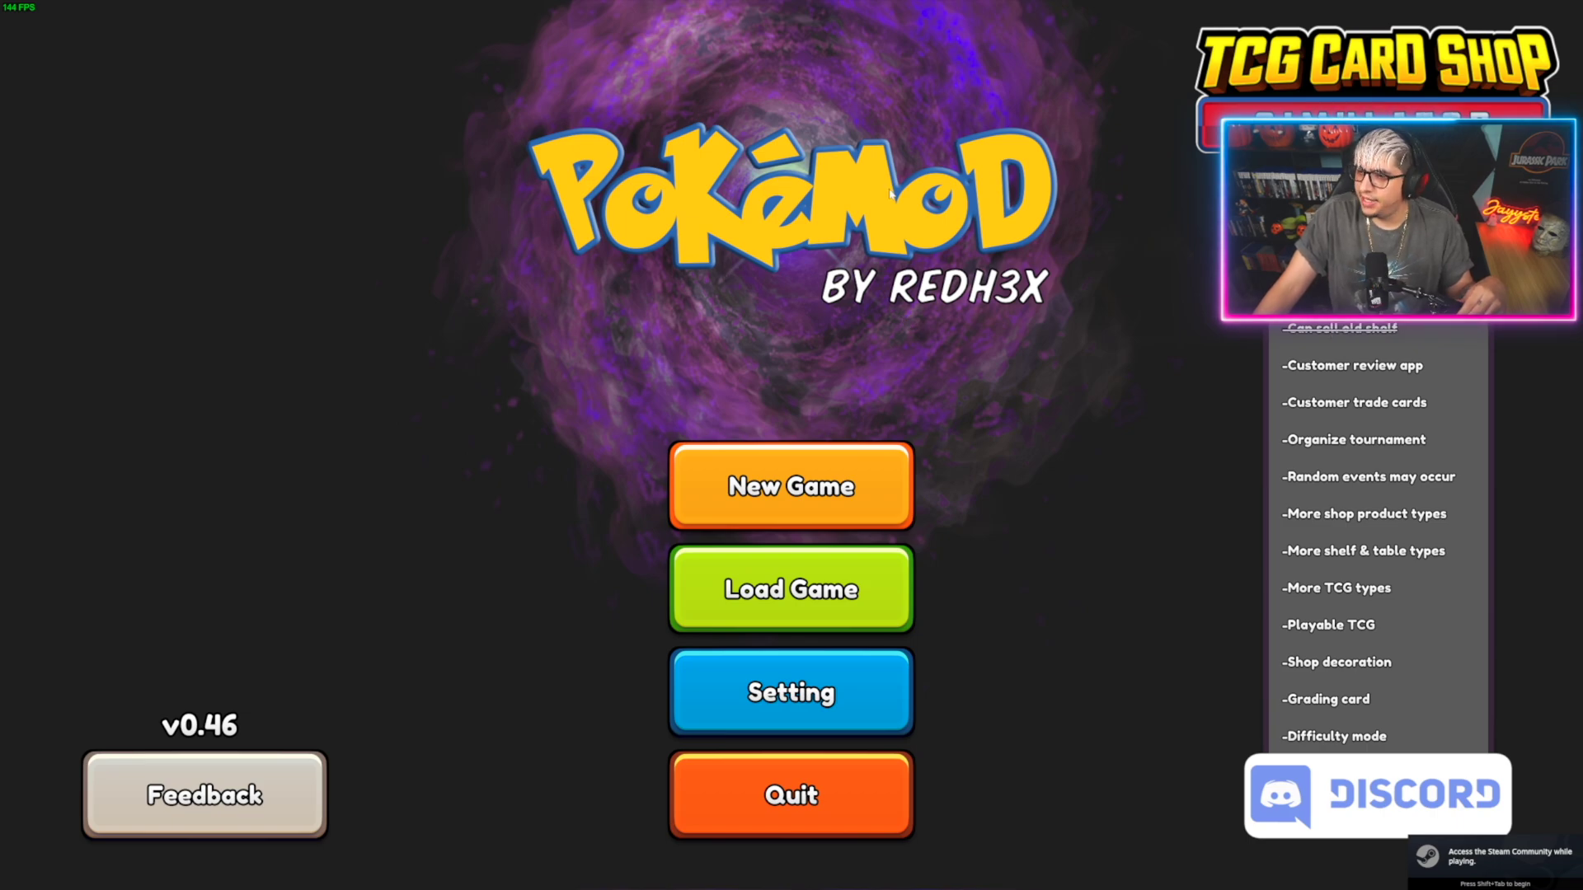
pyautogui.click(810, 602)
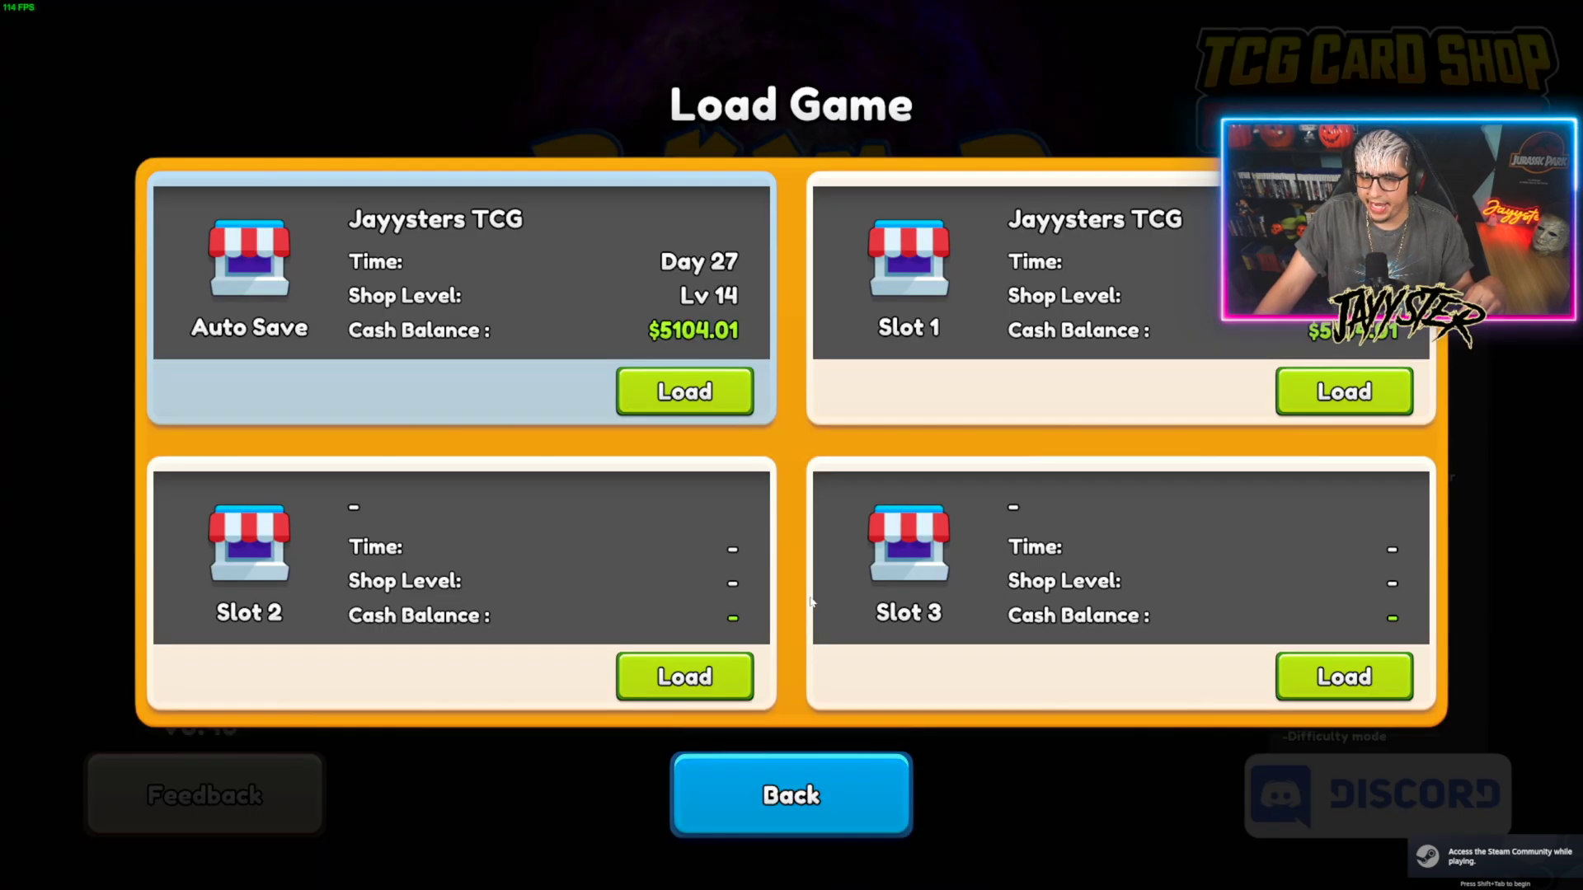
pyautogui.click(687, 388)
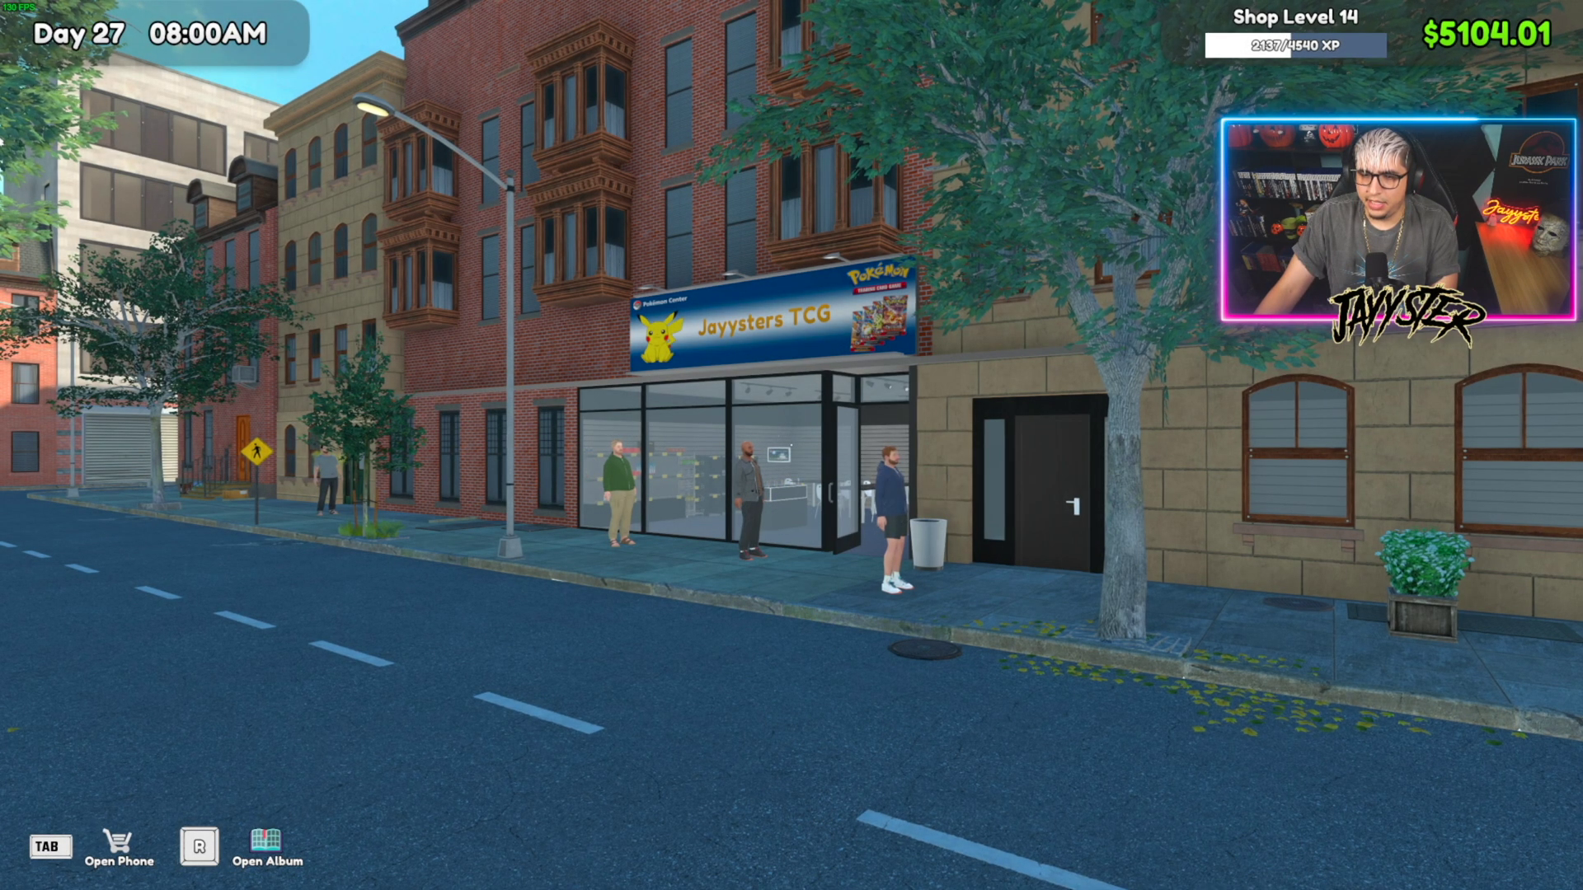
# Walk up to the shop front and inspect the modded Pokémon Center sign above the windows.
pyautogui.press('w')
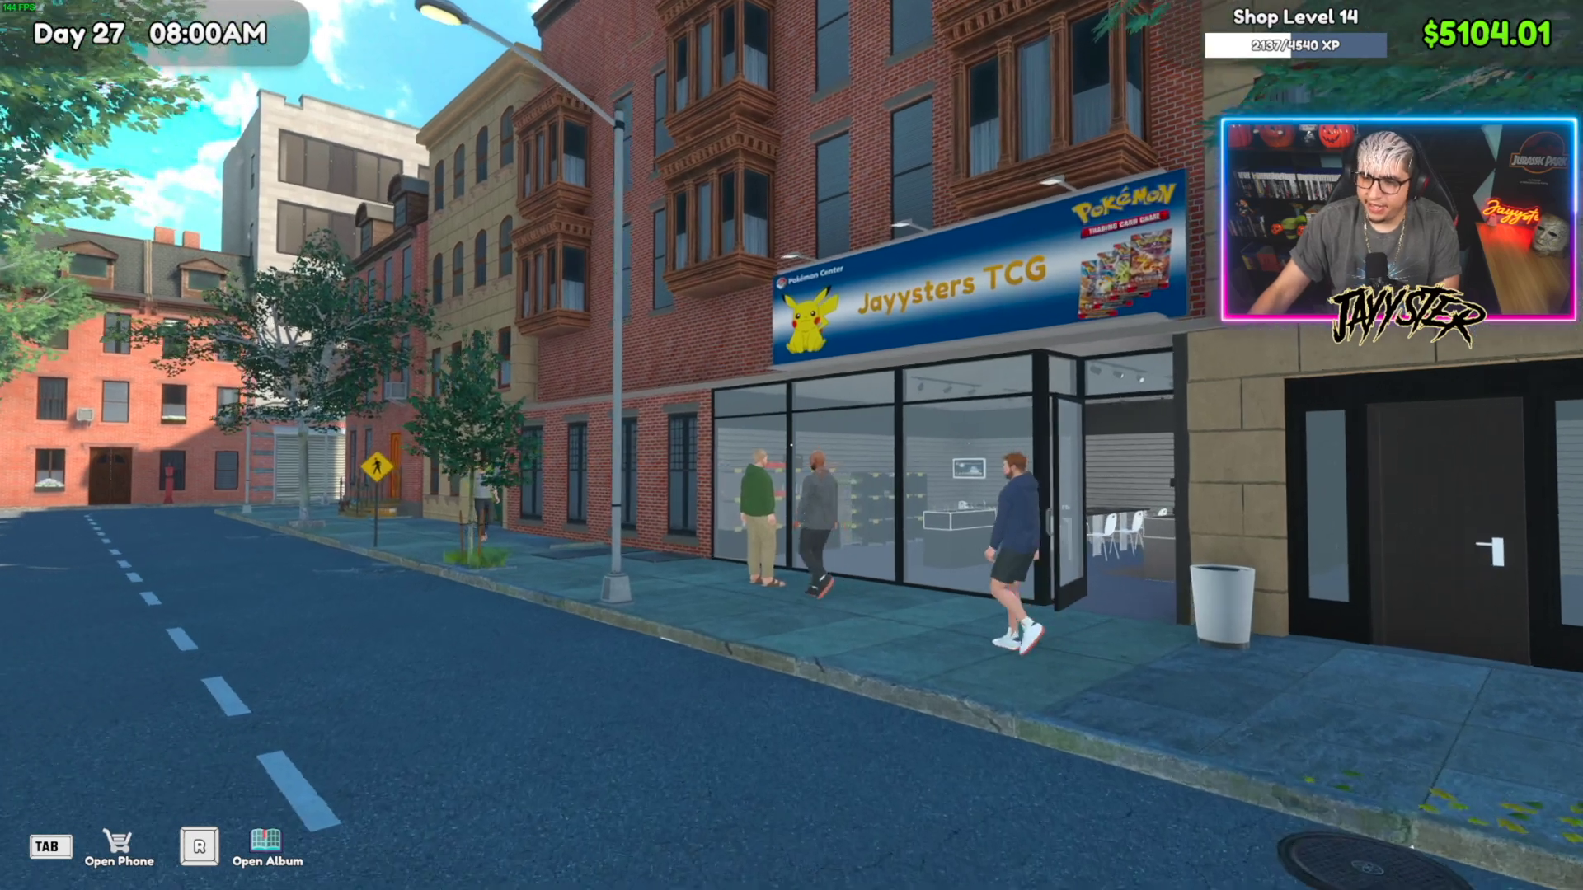
pyautogui.press('w')
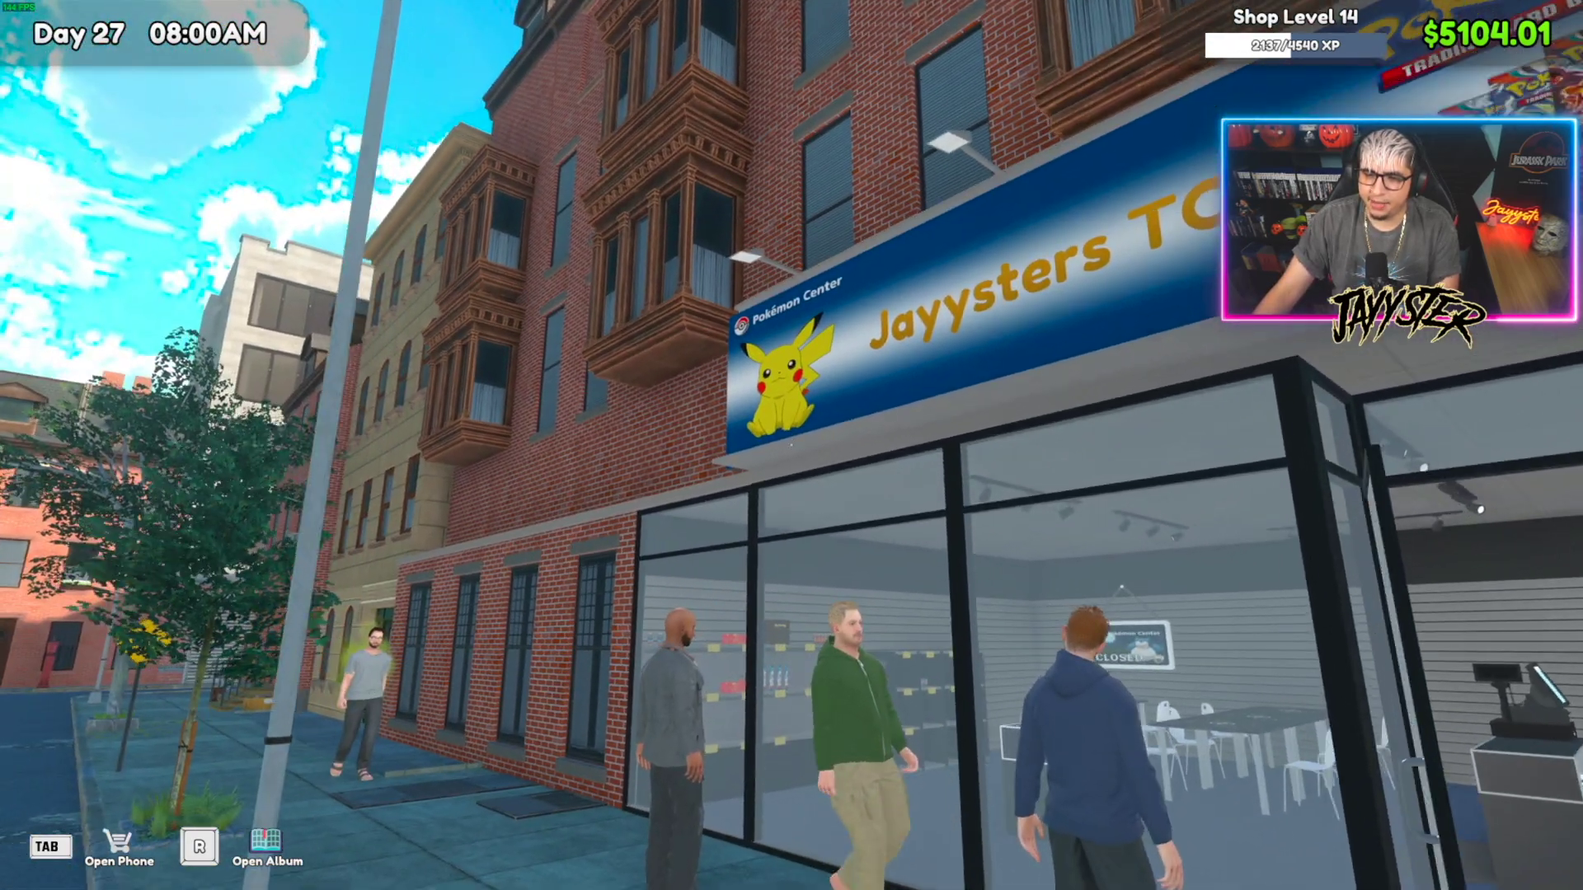
pyautogui.press('s')
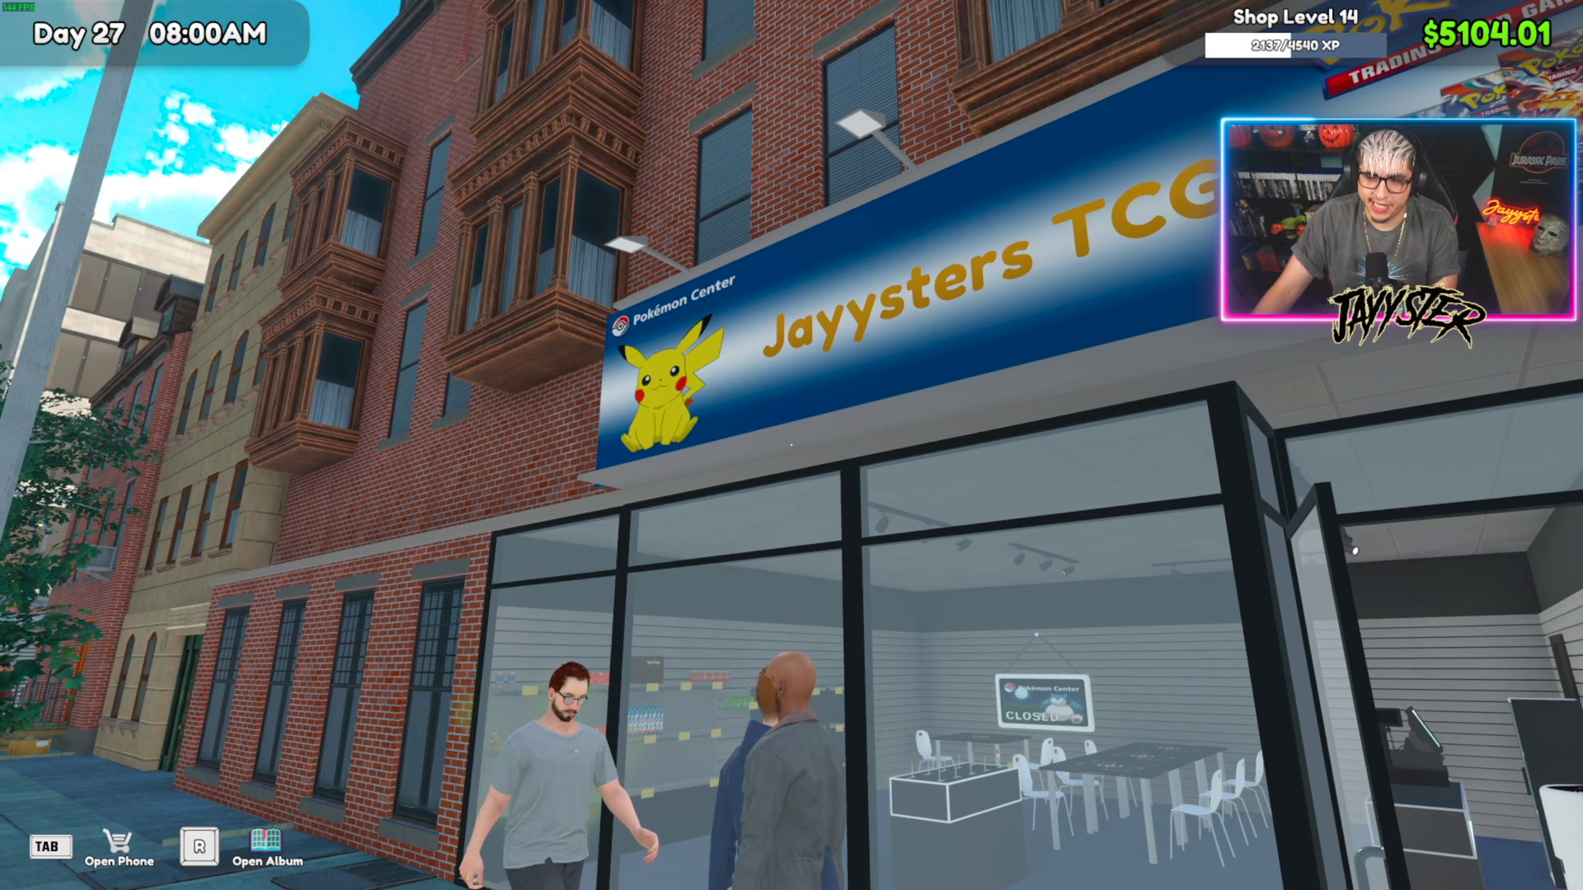
# Enter the shop, take an Obsidian Flames booster pack from the shelf to inspect it and put it back.
pyautogui.press('w')
pyautogui.press('w')
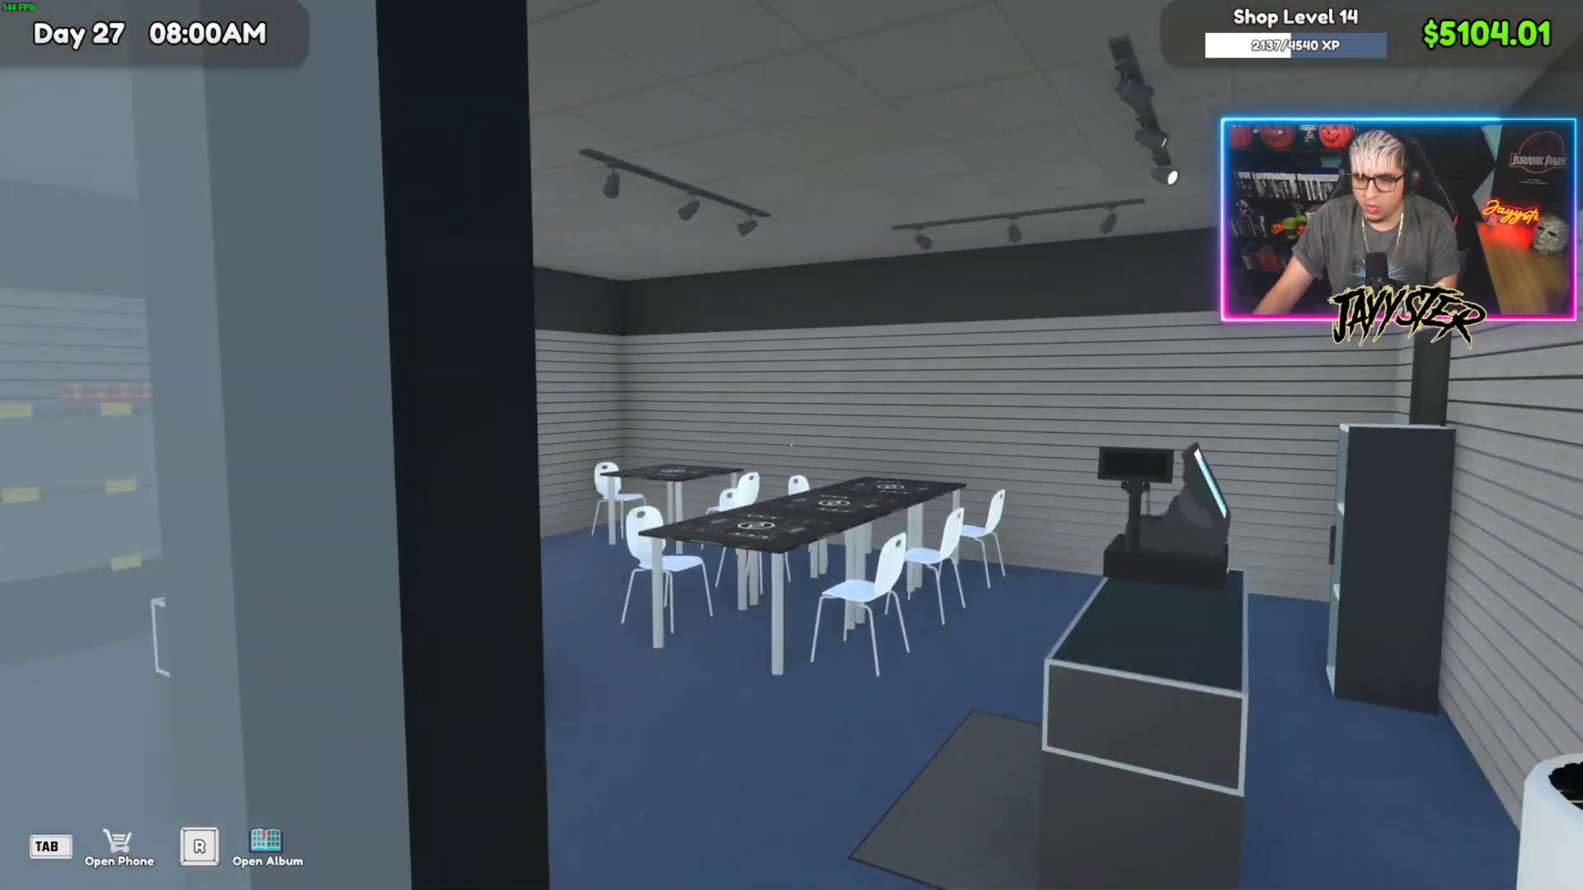
pyautogui.press('w')
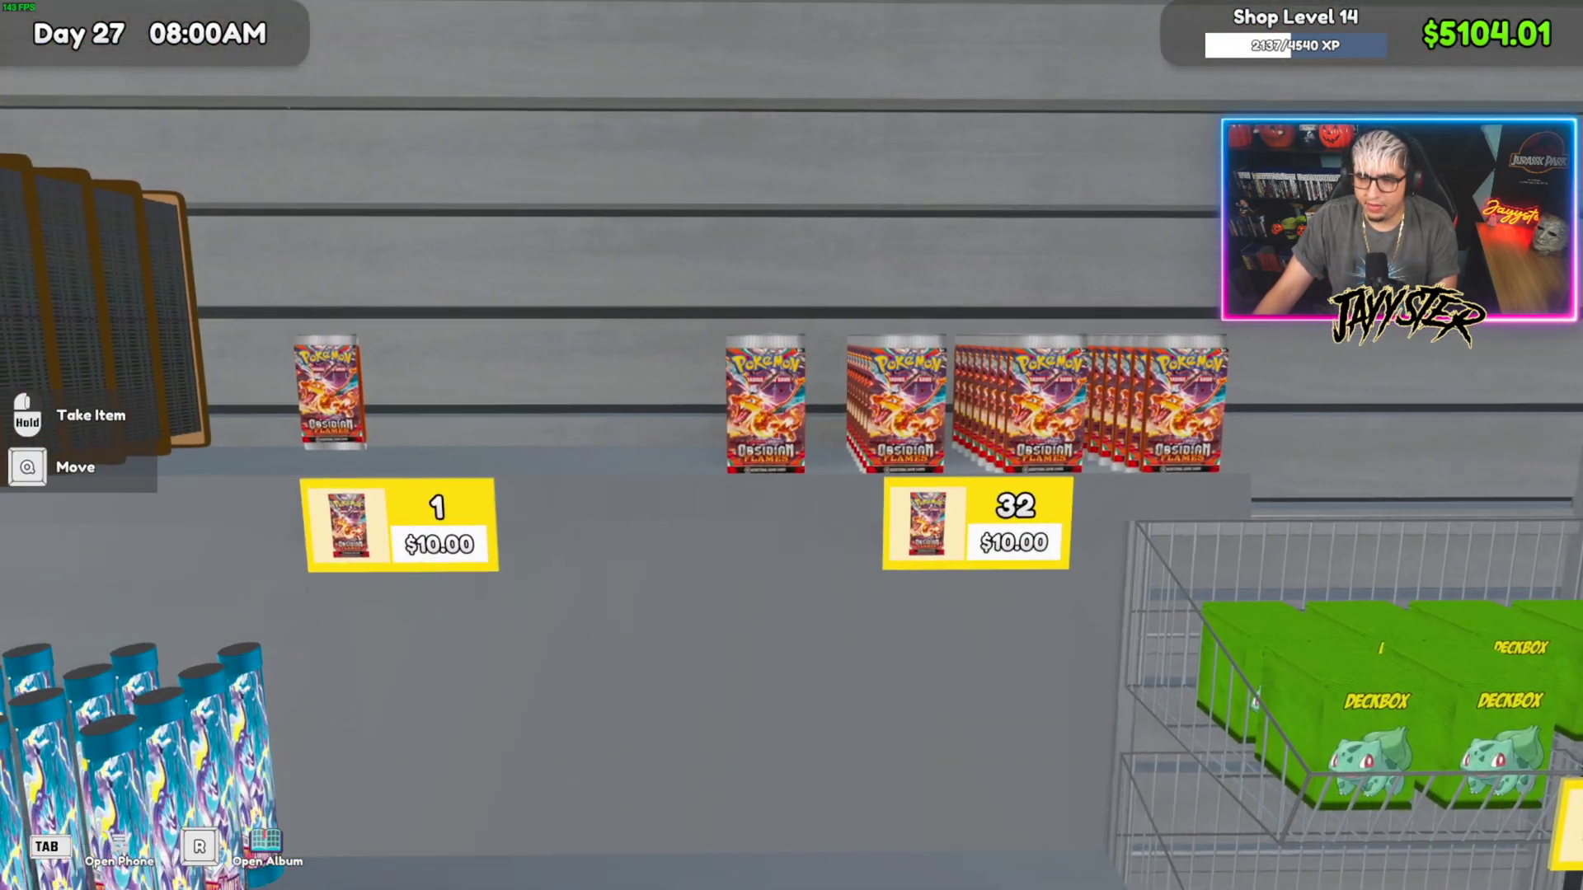
pyautogui.click(792, 445)
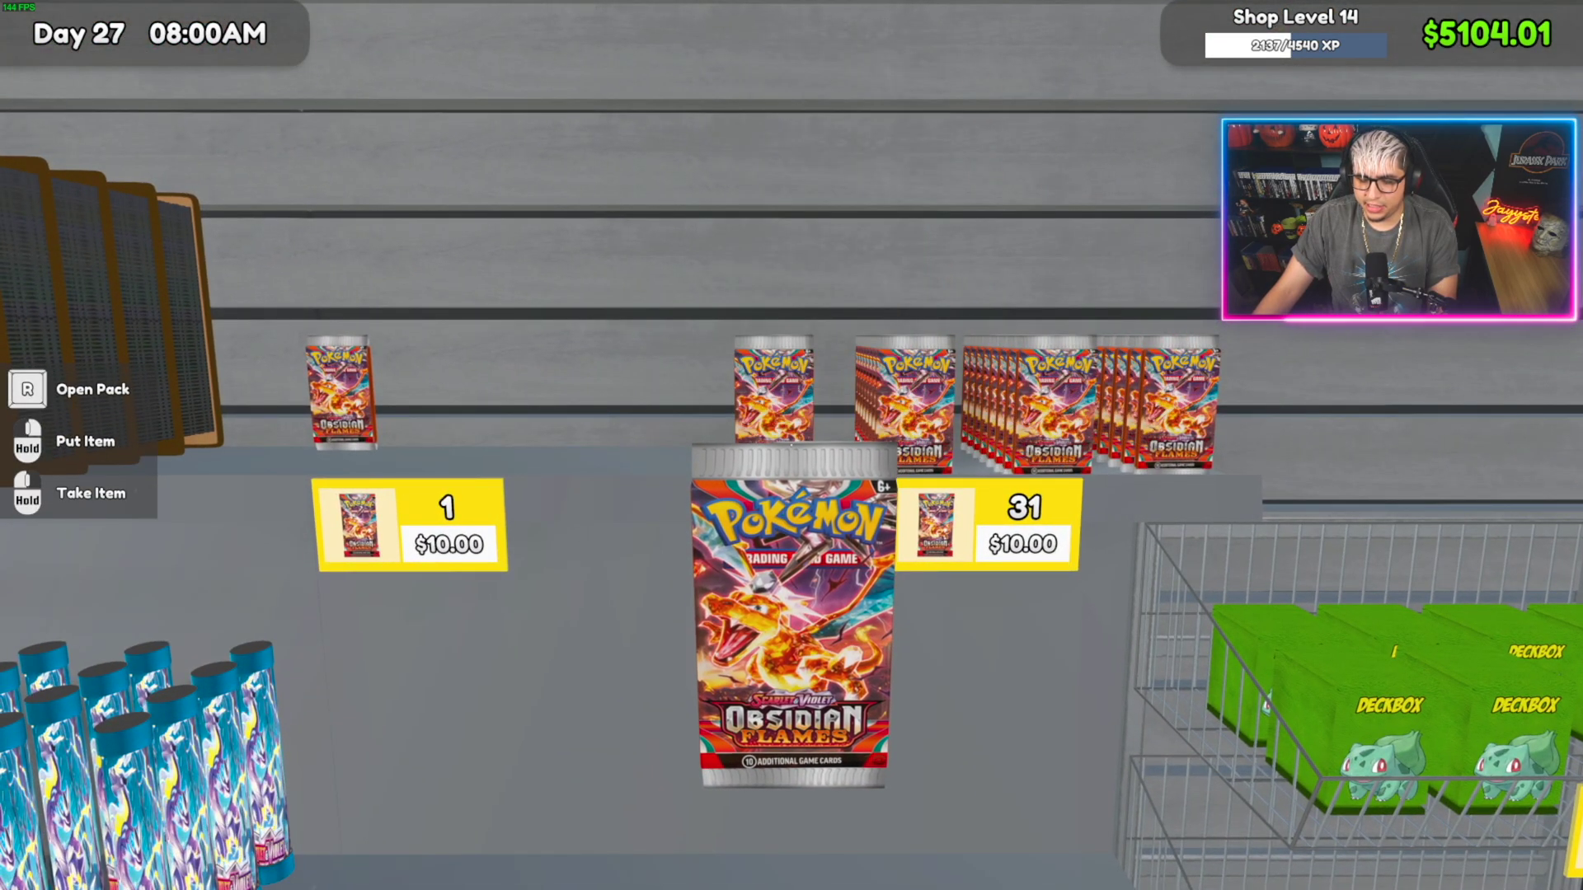
pyautogui.click(791, 445)
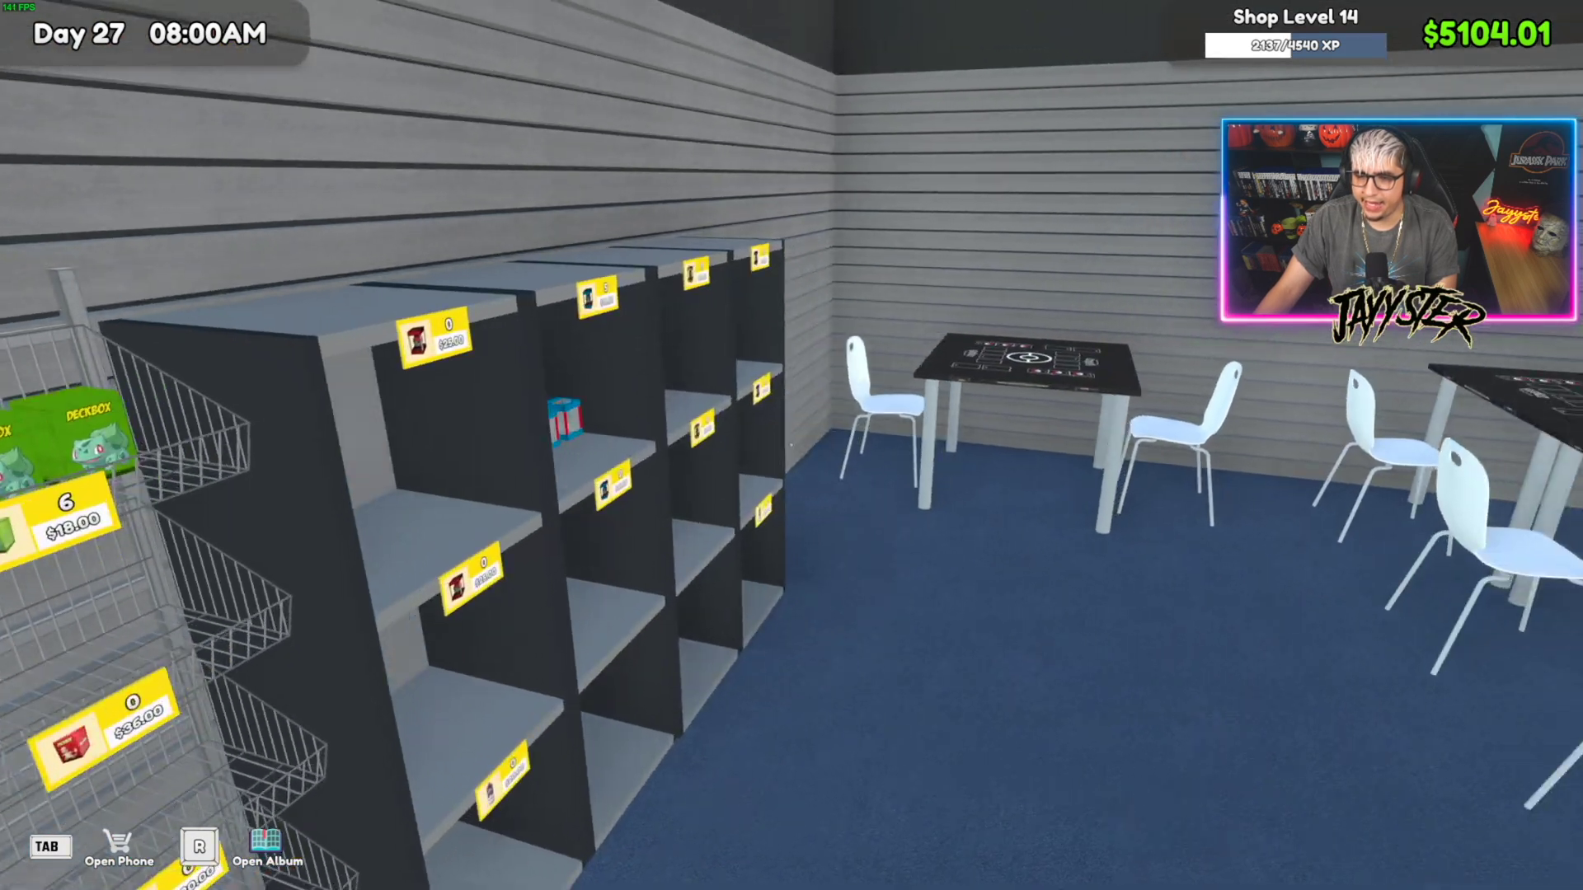
# Open Stock Order on the in-game phone and look through the Figurine products.
pyautogui.press('Tab')
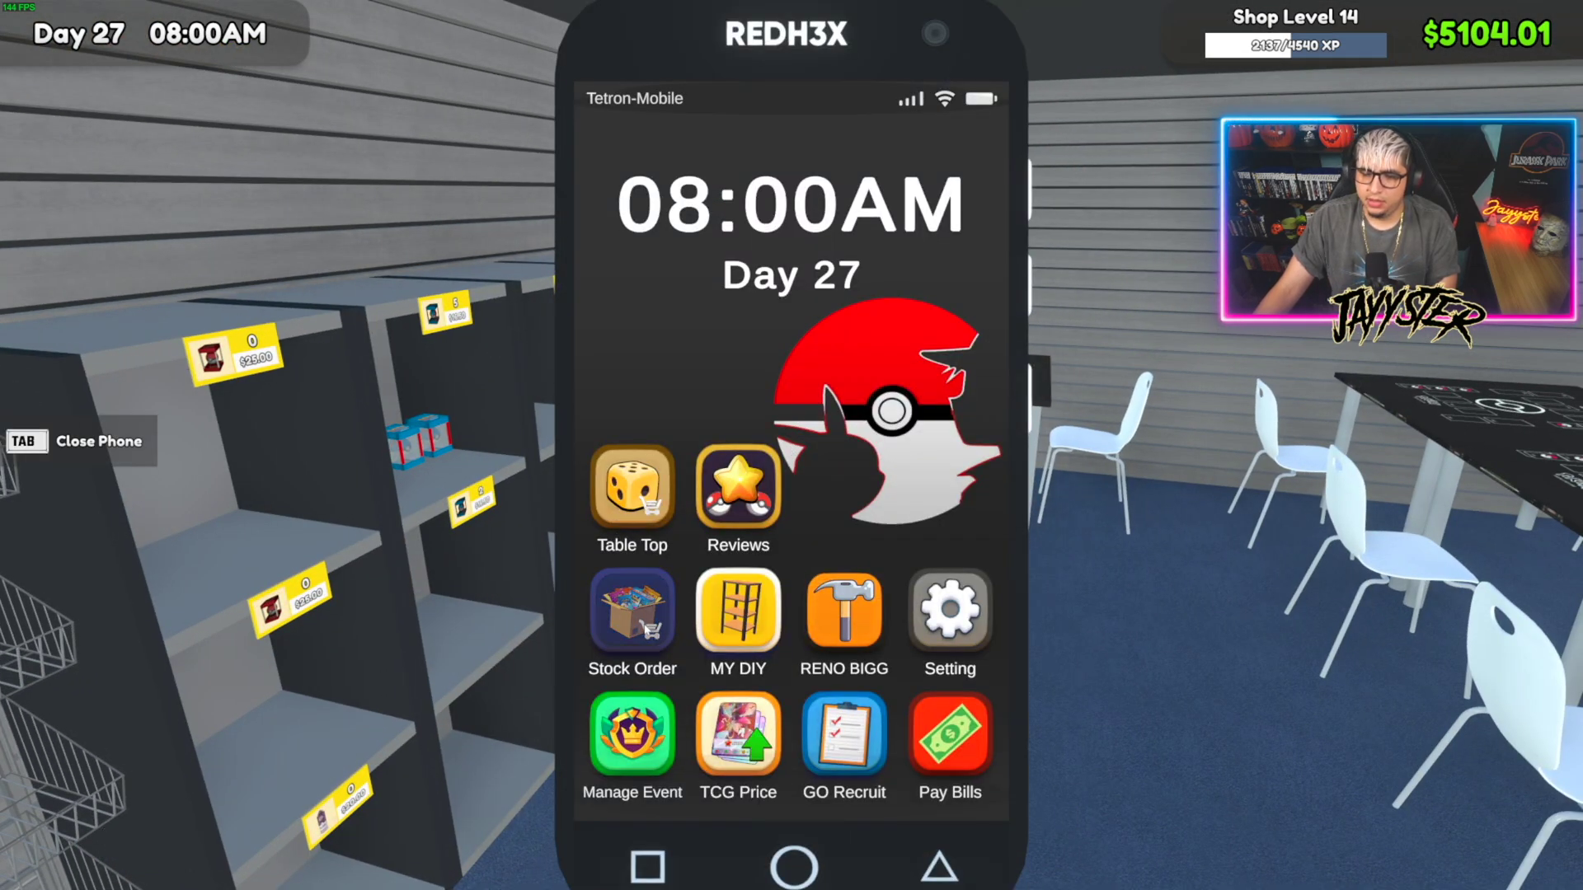
pyautogui.click(645, 630)
pyautogui.click(1051, 222)
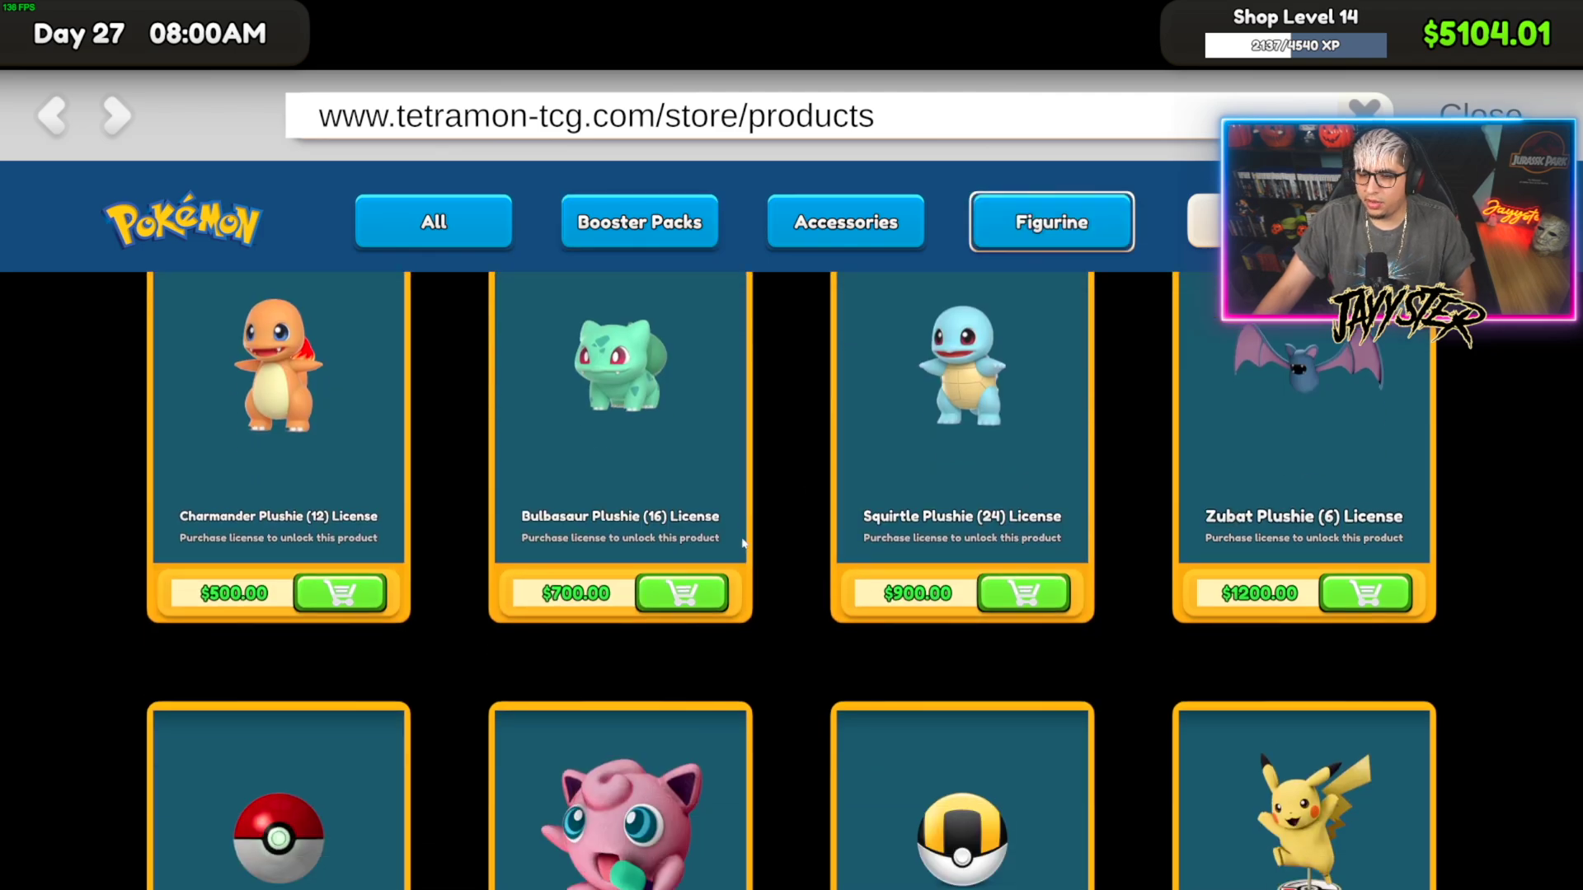
pyautogui.scroll(-5, 858, 445)
pyautogui.scroll(-8, 870, 439)
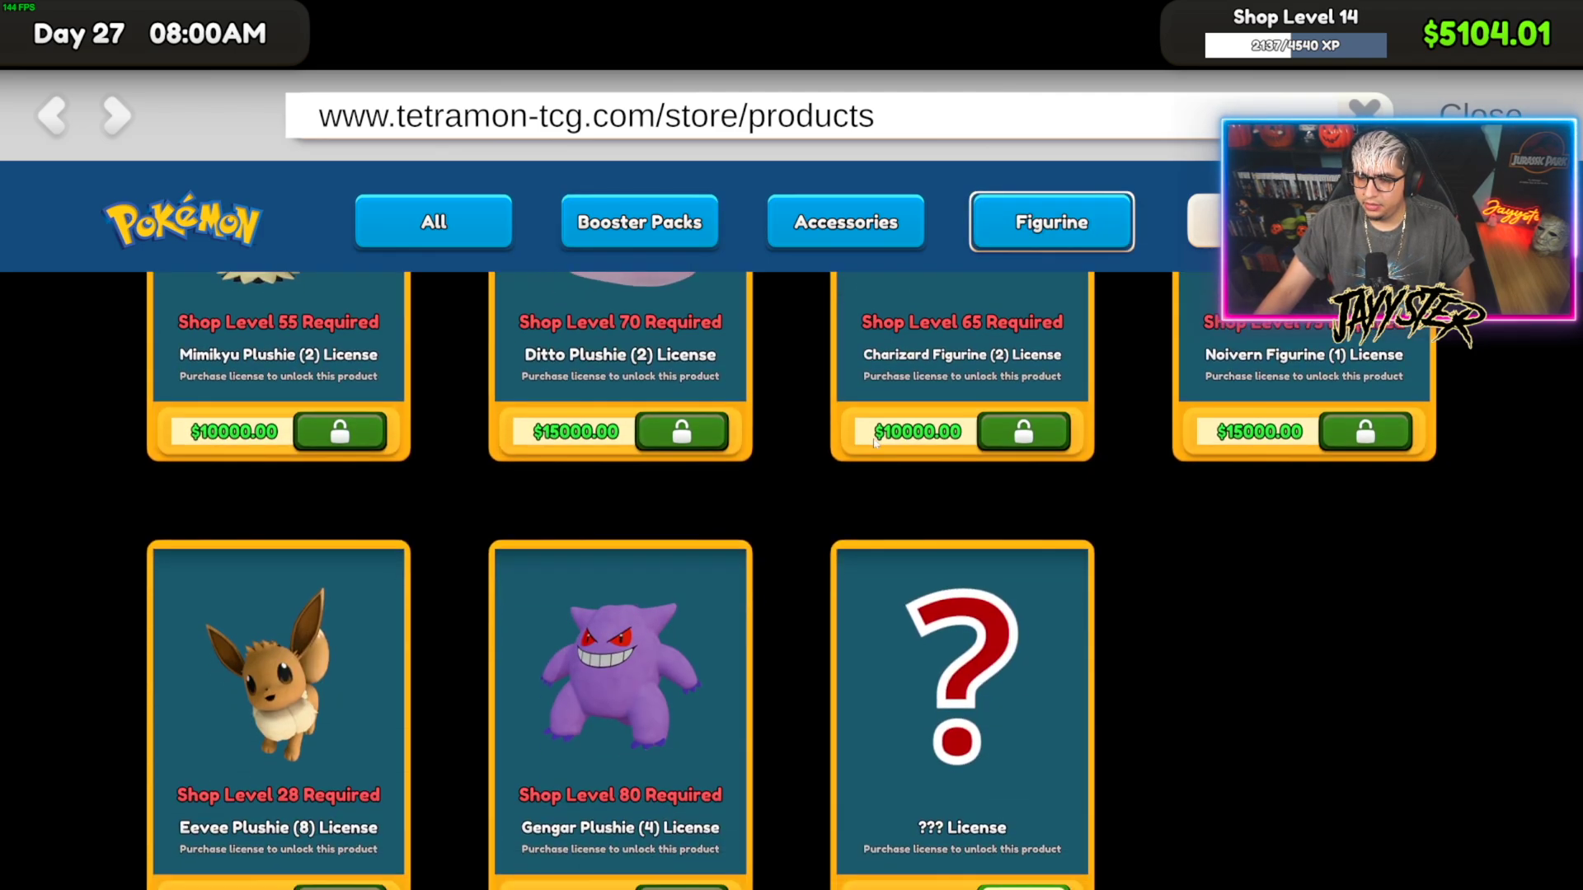
pyautogui.scroll(2, 874, 433)
pyautogui.scroll(8, 874, 437)
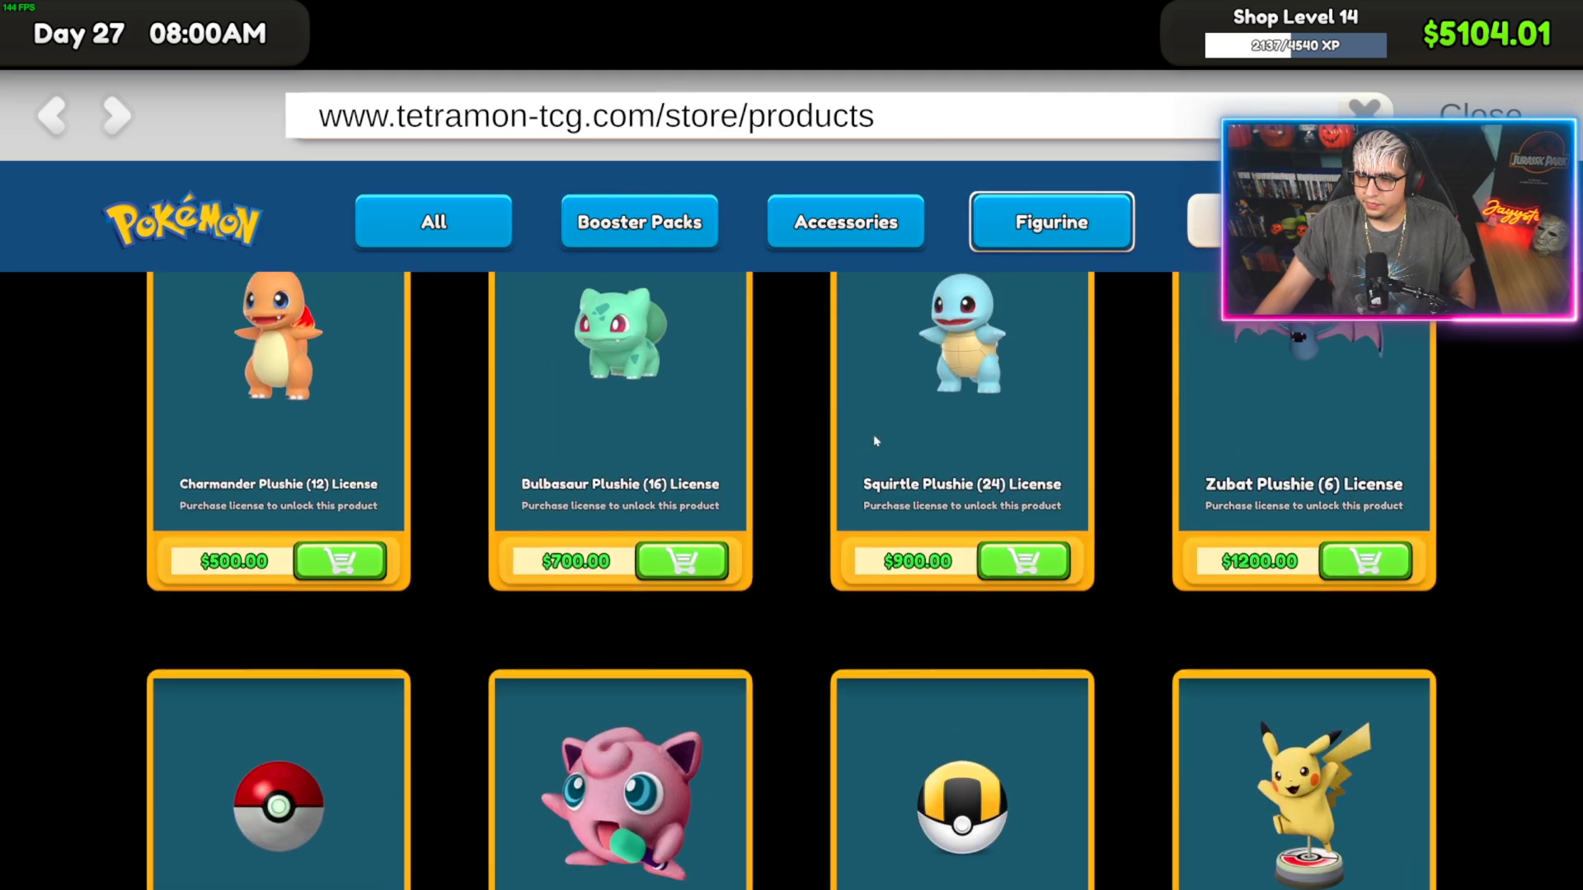
# Look through the Accessories products in the online store and put the phone away.
pyautogui.click(857, 250)
pyautogui.scroll(-3, 608, 510)
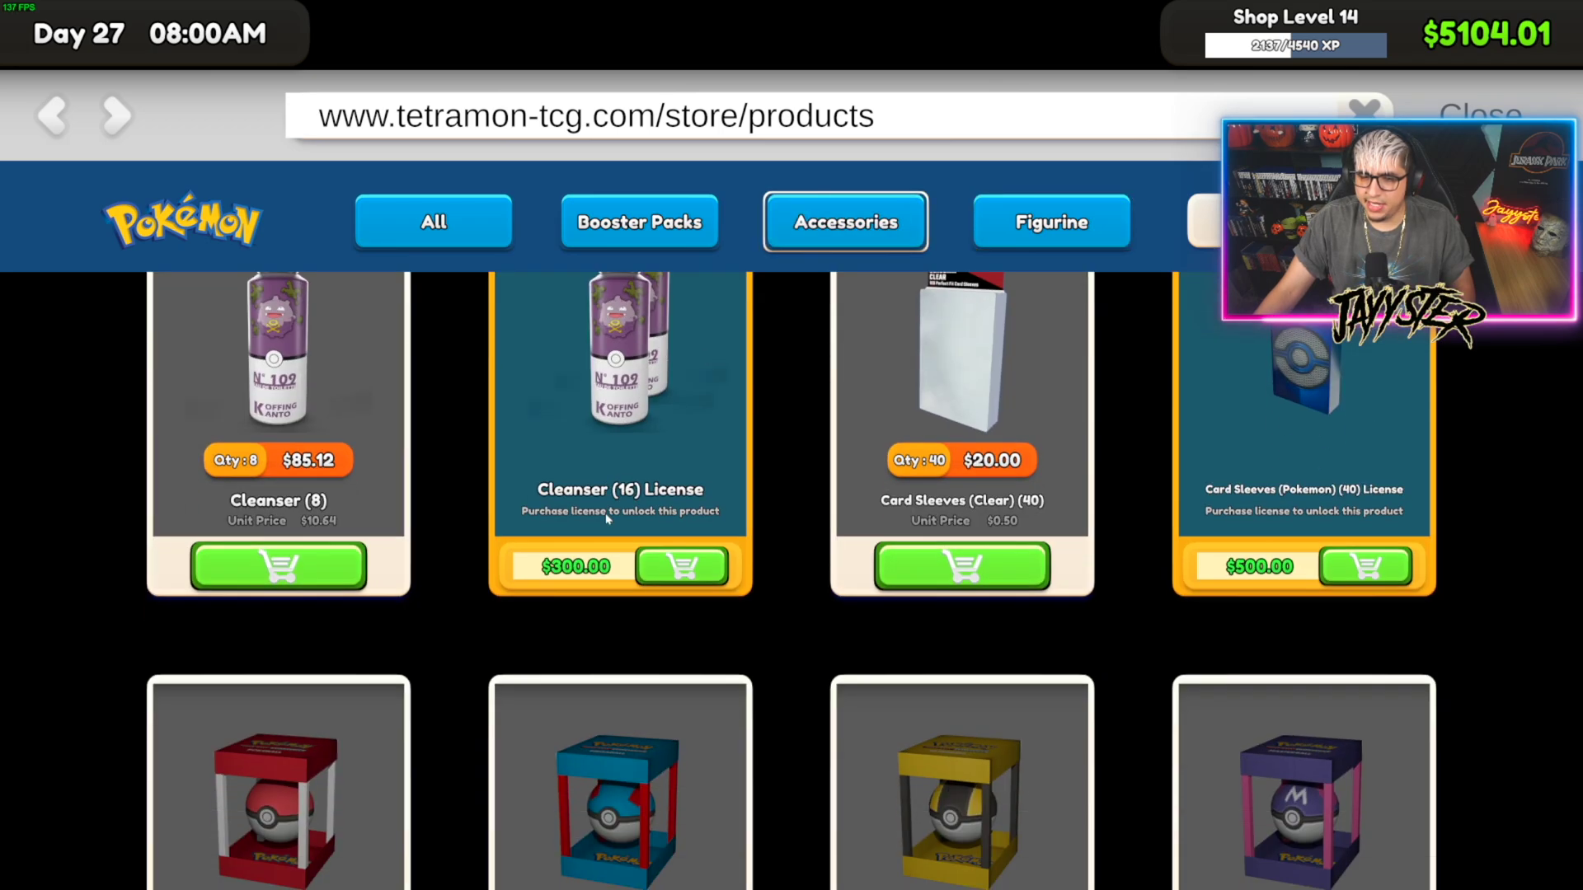
pyautogui.scroll(1, 608, 510)
pyautogui.press('Escape')
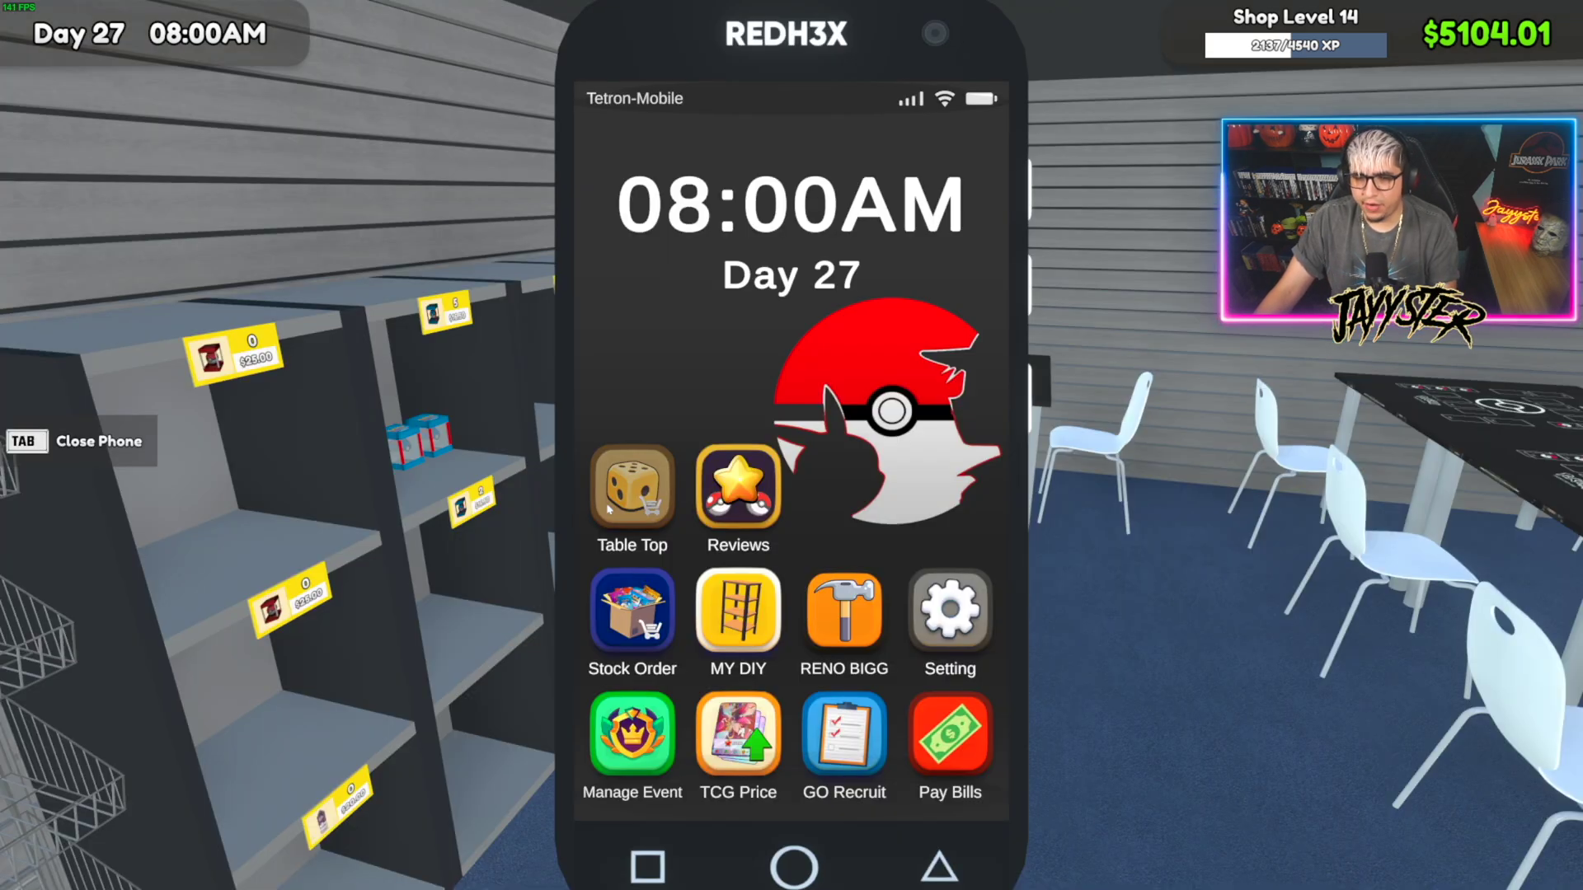
pyautogui.press('Tab')
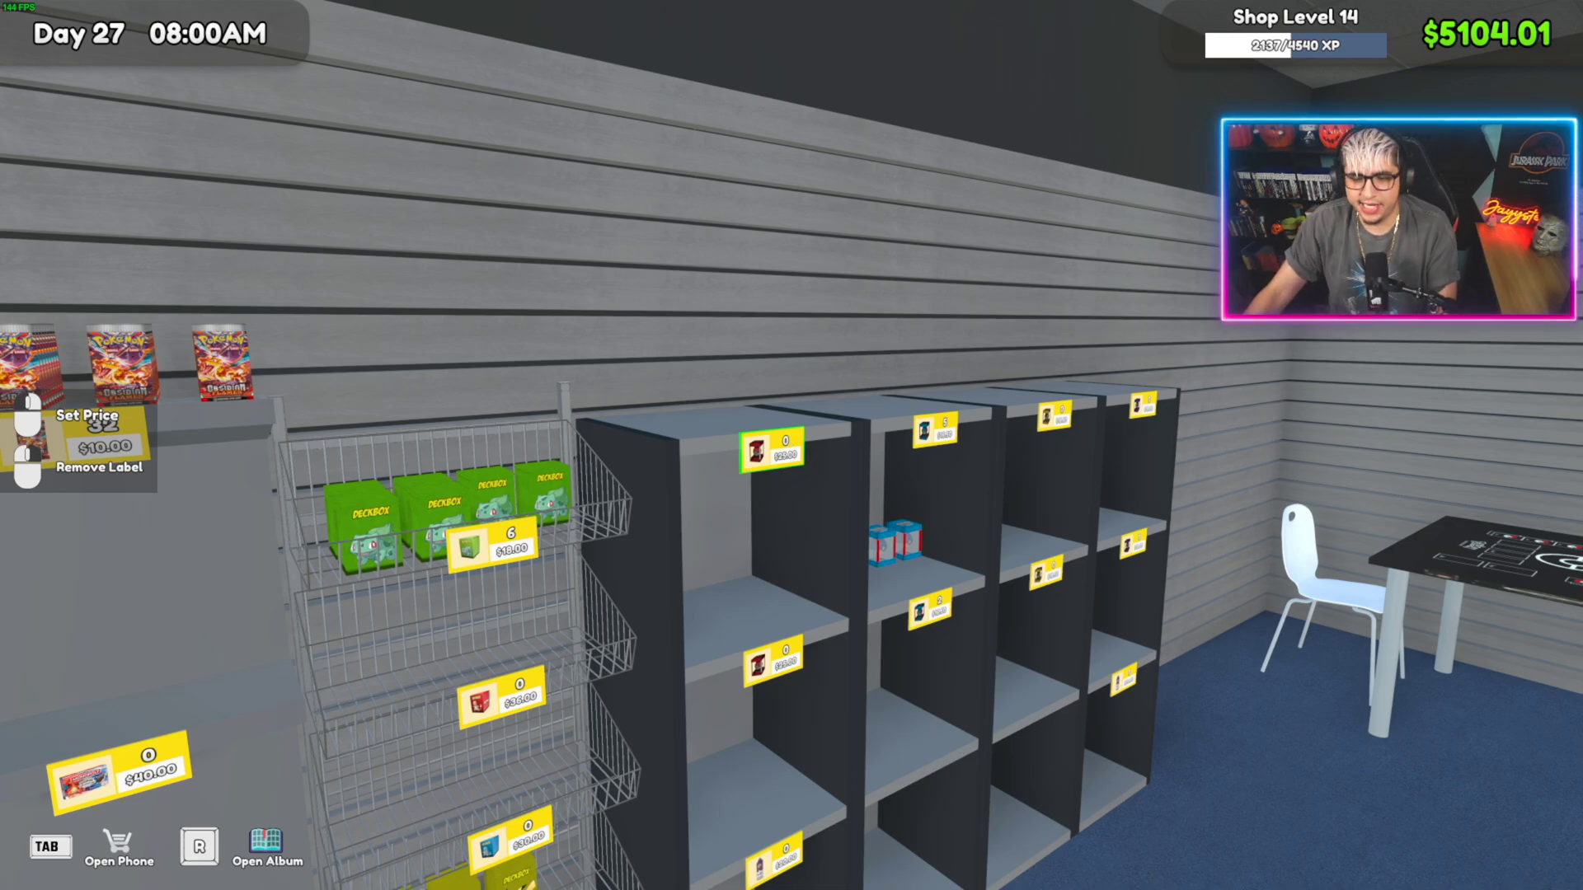
# Quit the game to the desktop and minimize the Steam window.
pyautogui.press('Escape')
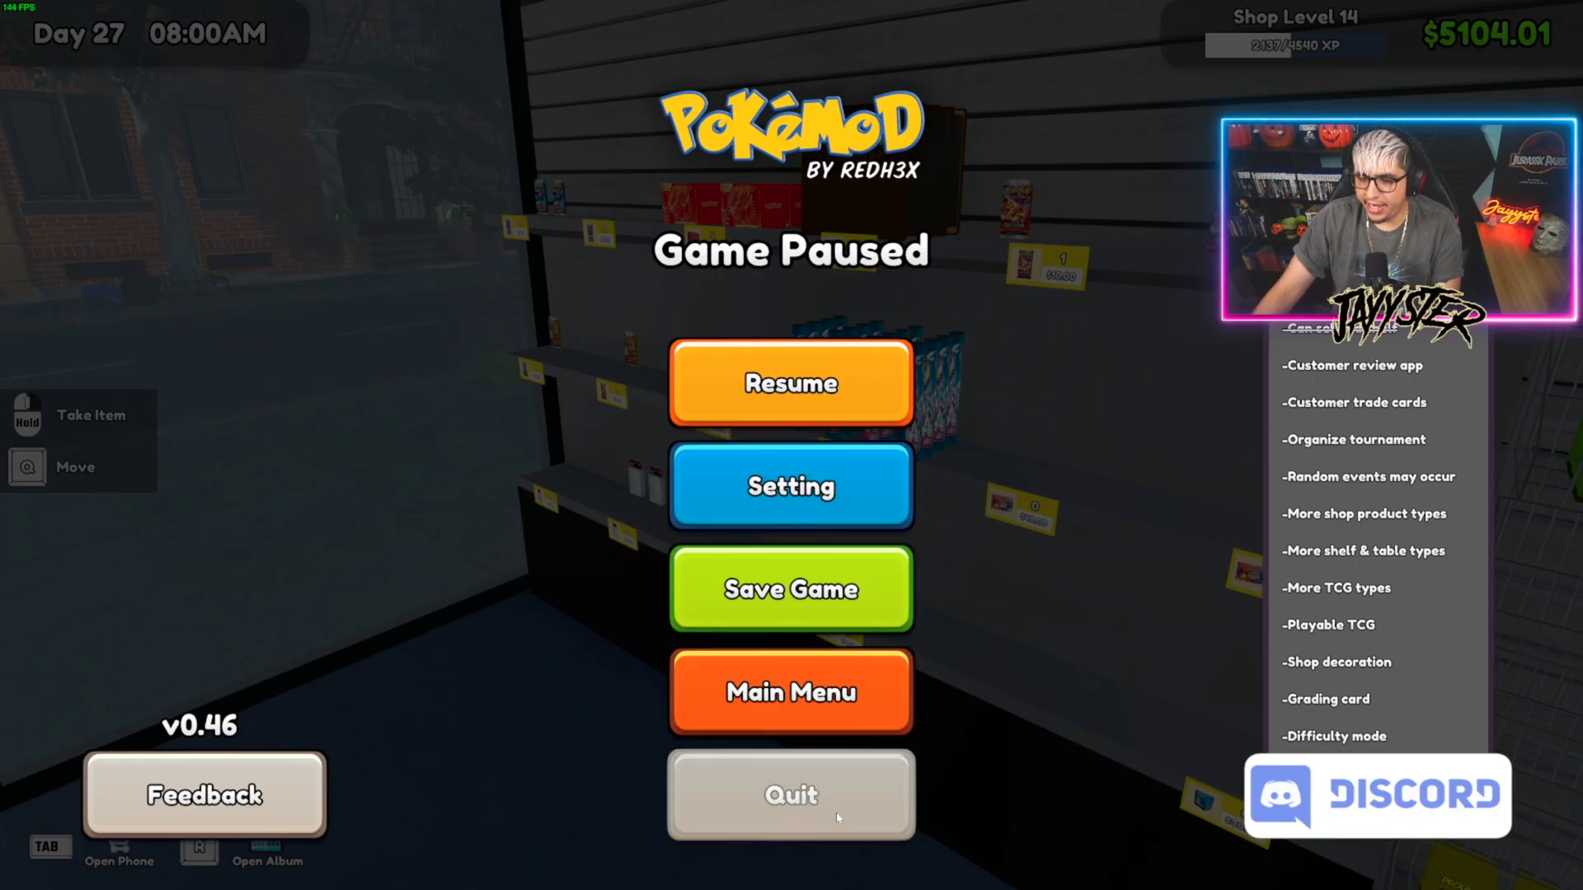
pyautogui.click(818, 809)
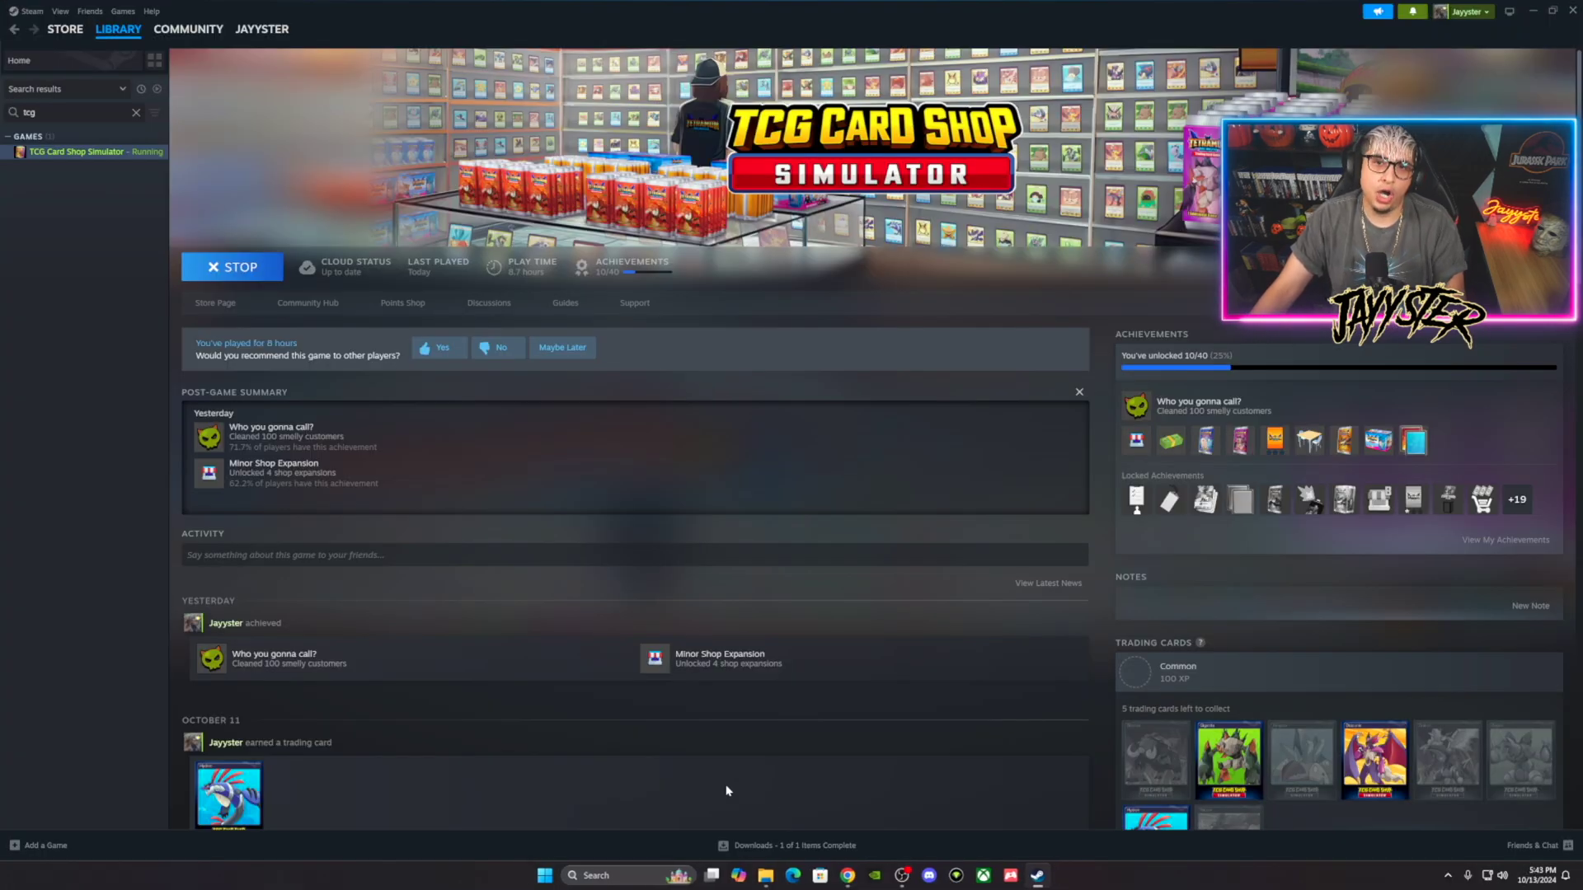
pyautogui.click(1531, 17)
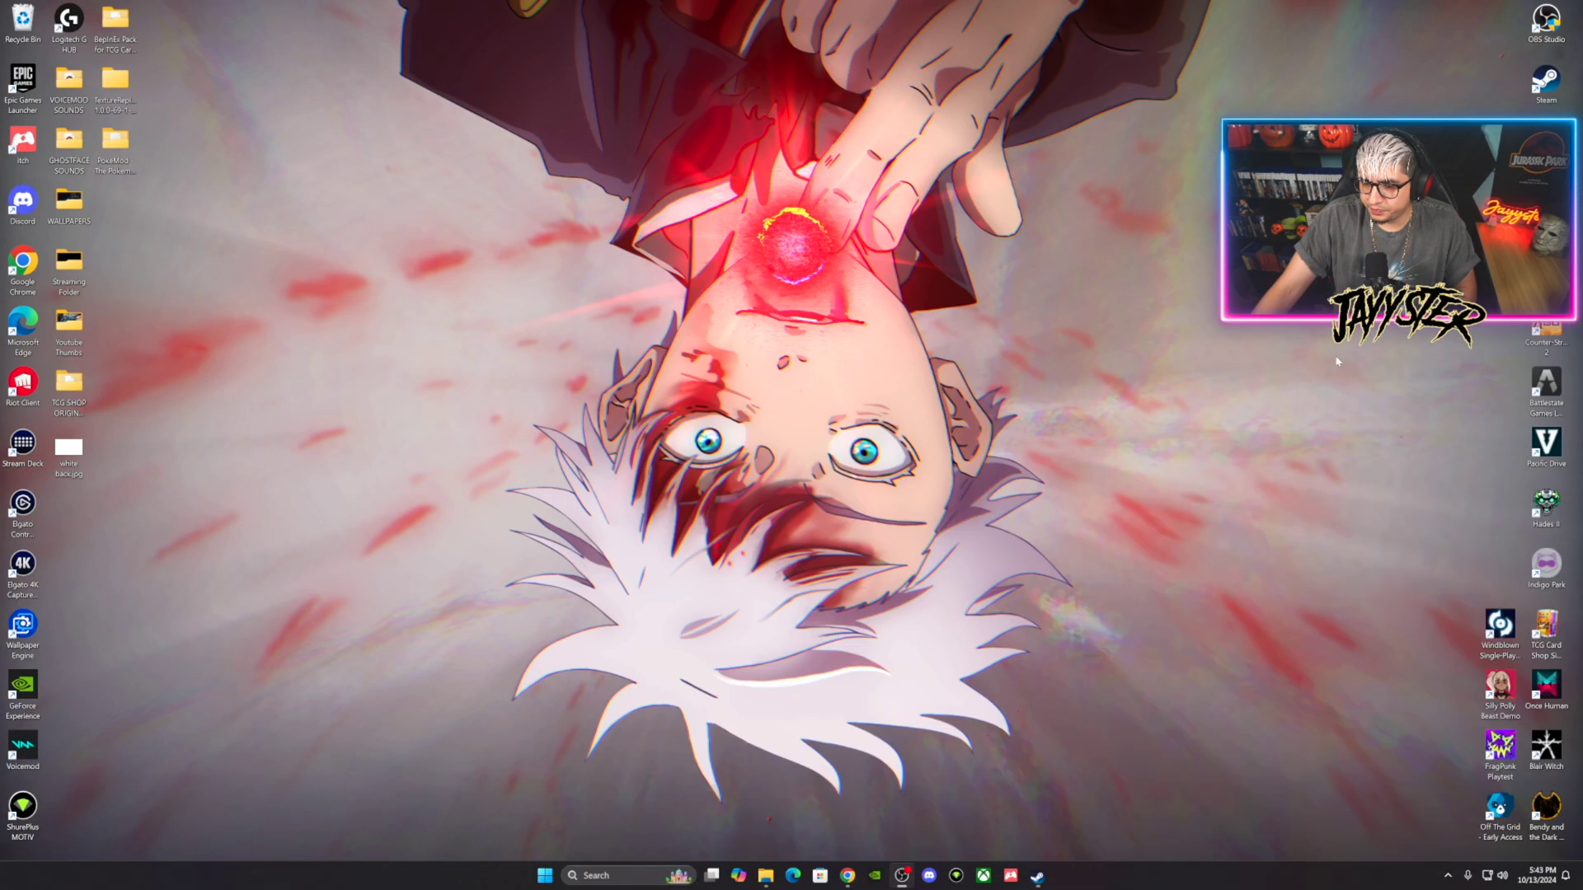
# Switch to Chrome and show the header of the PokeMod - The Pokemon TCG page on Nexus Mods.
pyautogui.click(850, 874)
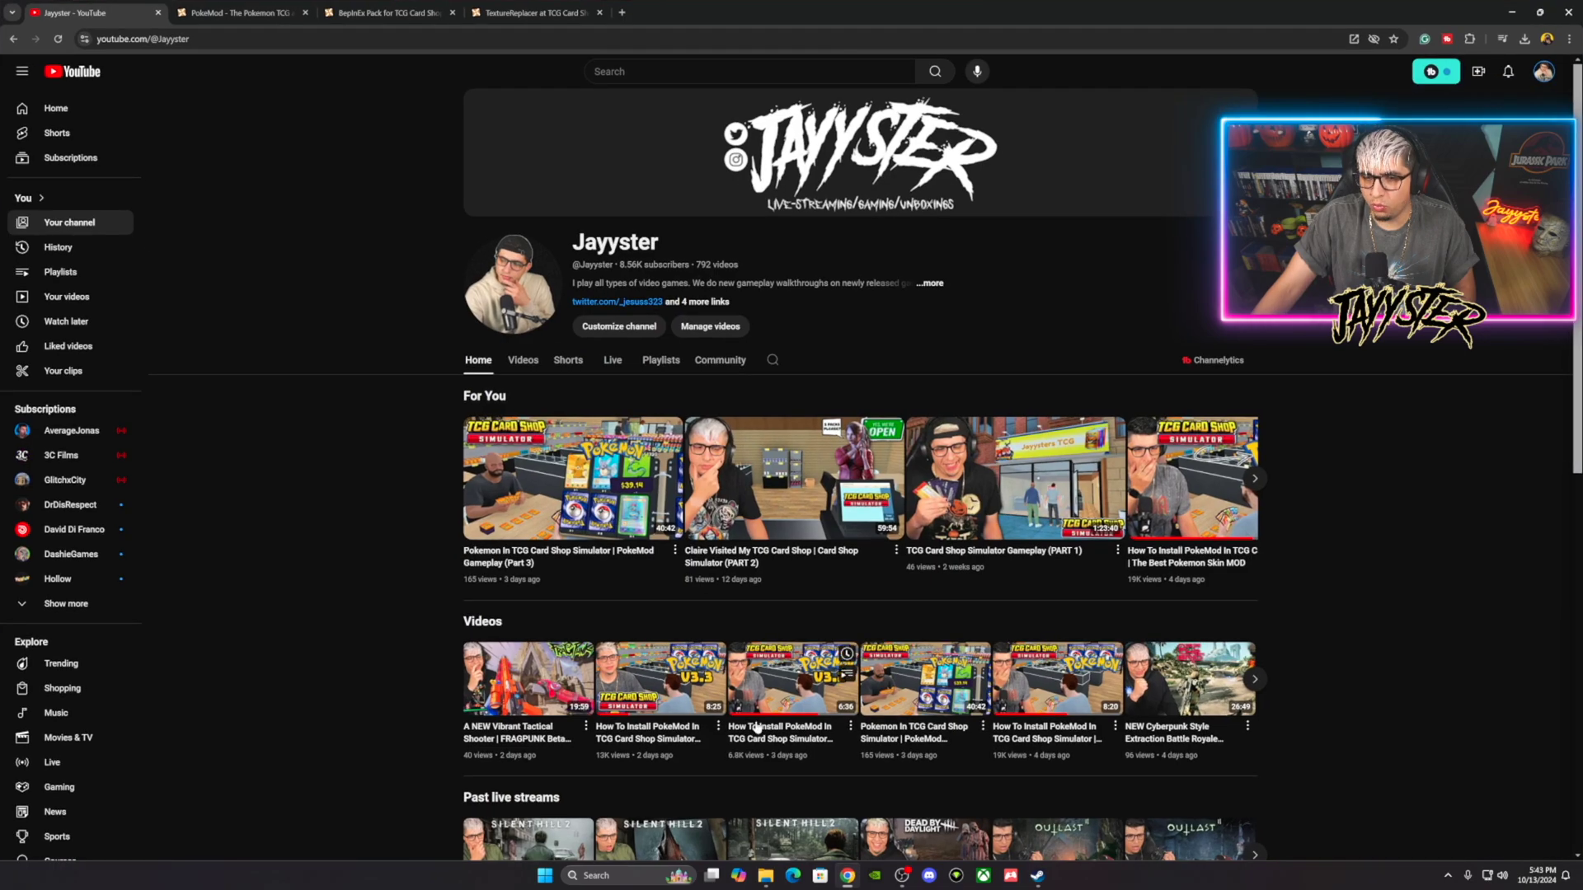
pyautogui.click(235, 13)
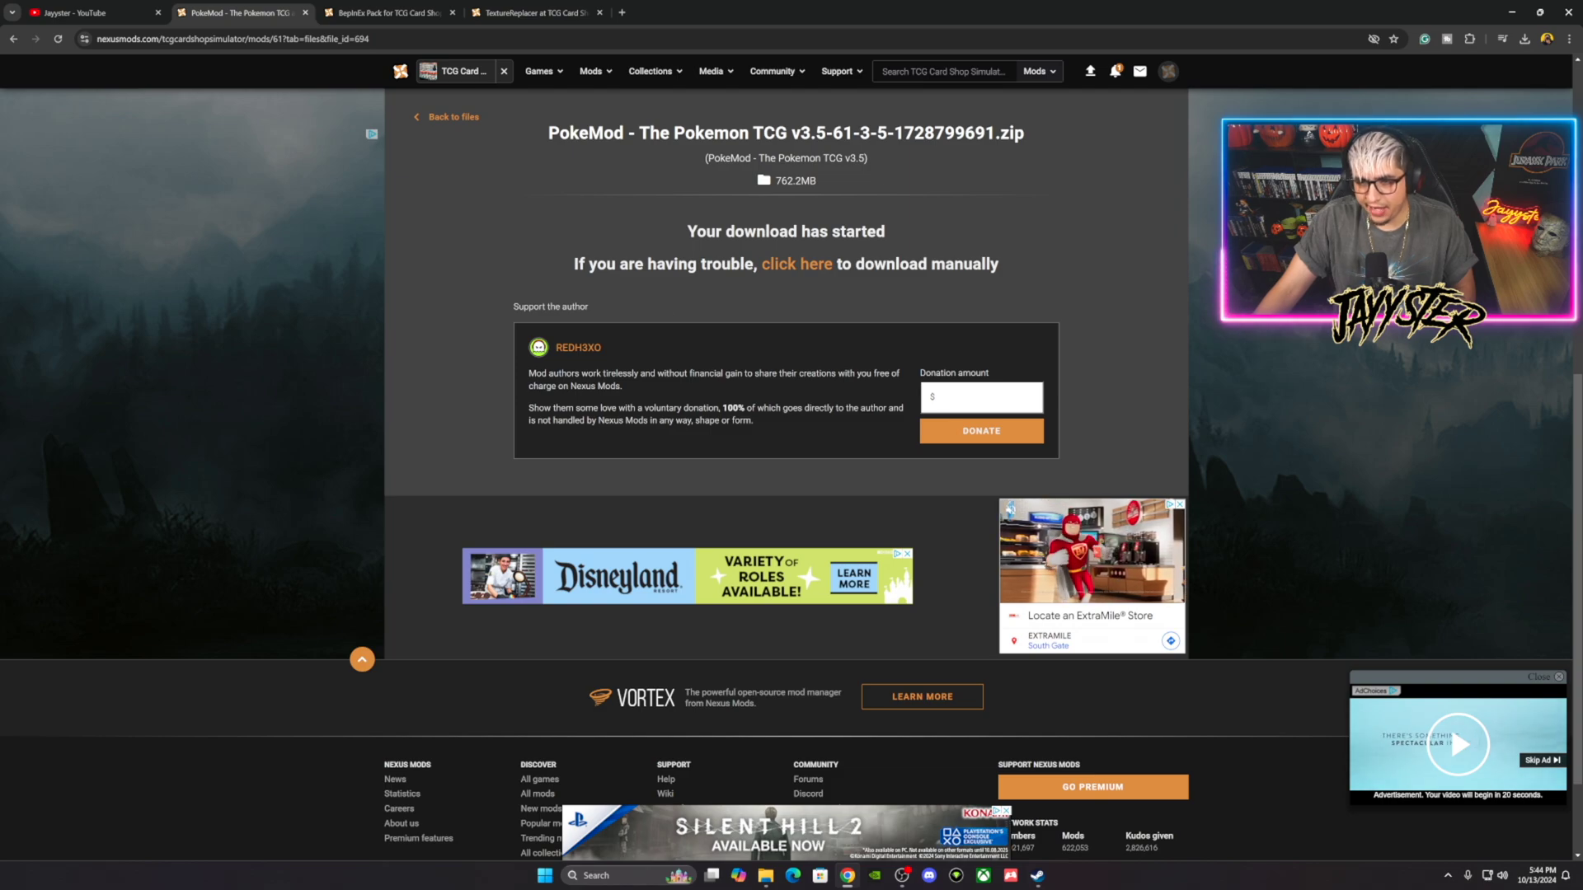
pyautogui.scroll(5, 691, 235)
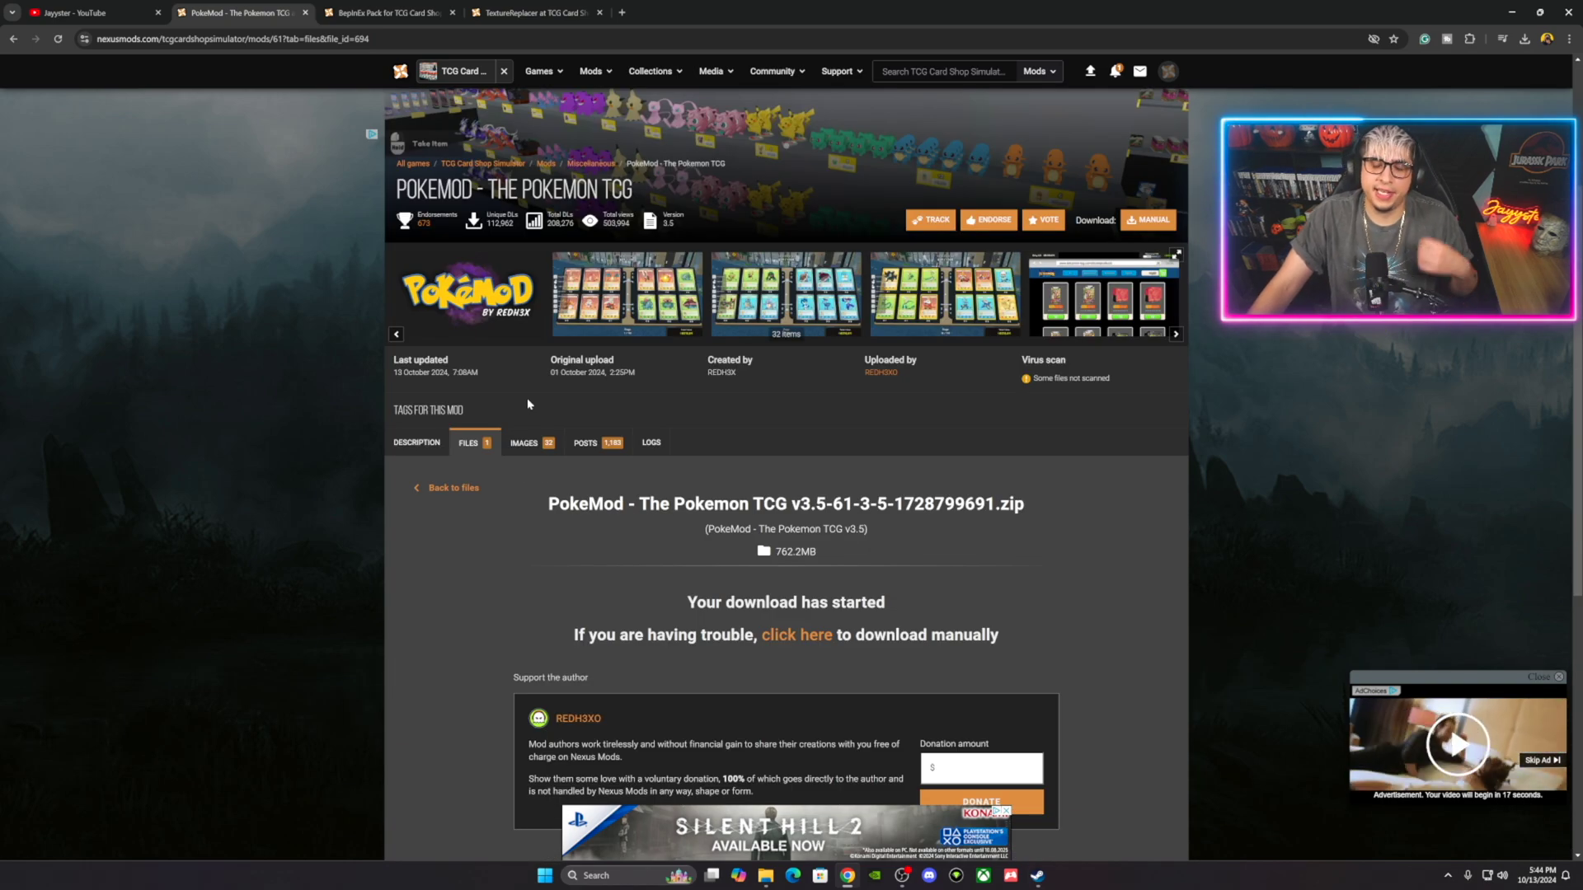